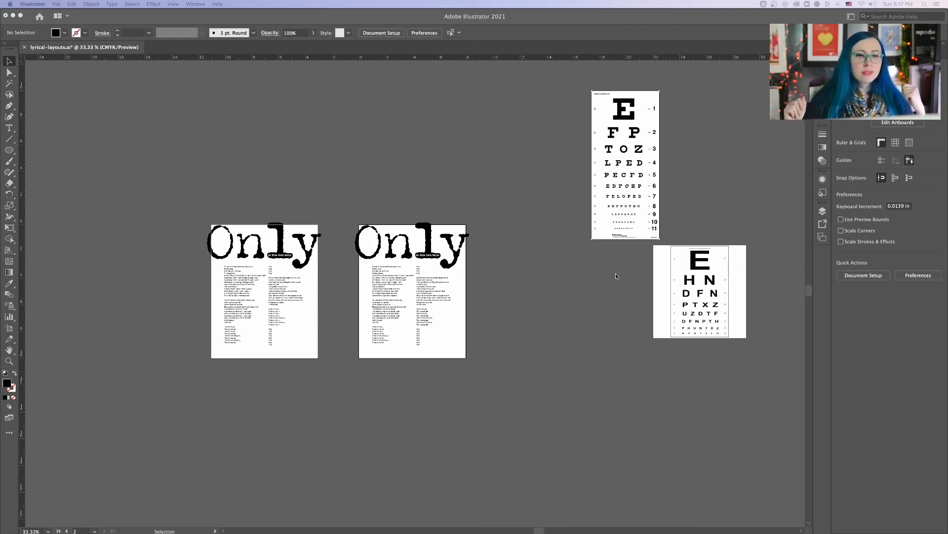
# Step: Look over the "Only" lyric layouts on both artboards up close, comparing the title and the two lyric columns
pyautogui.moveTo(309, 259); pyautogui.dragTo(266, 228)
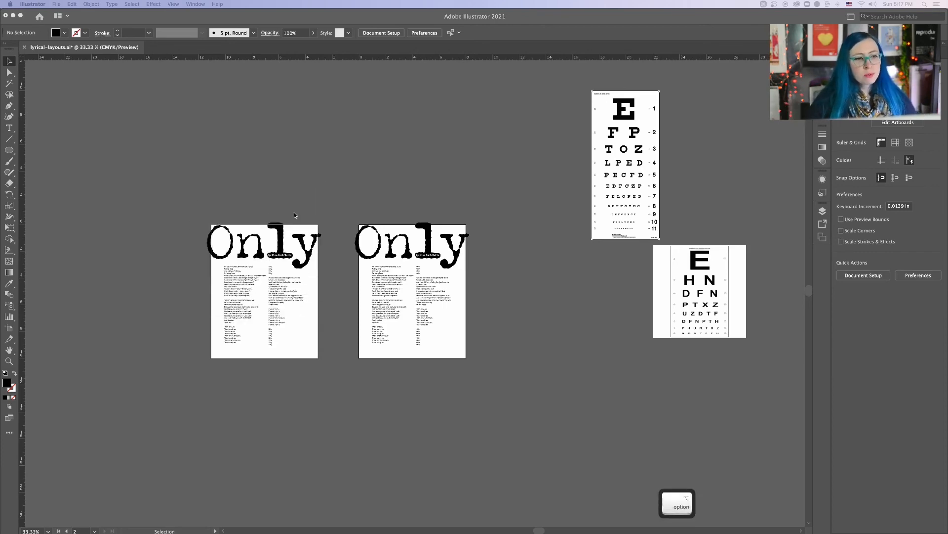
pyautogui.press('super+equal')
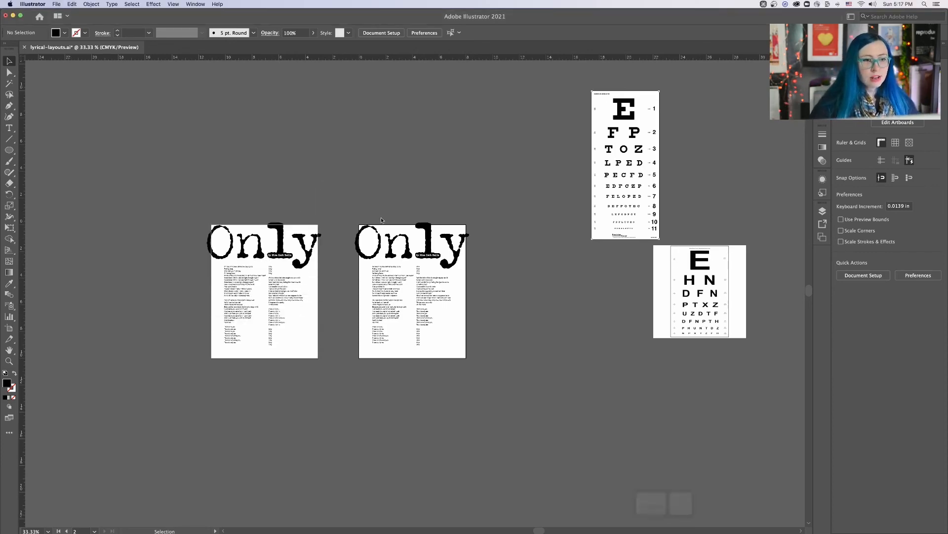
pyautogui.press('super+equal')
pyautogui.press('super+equal')
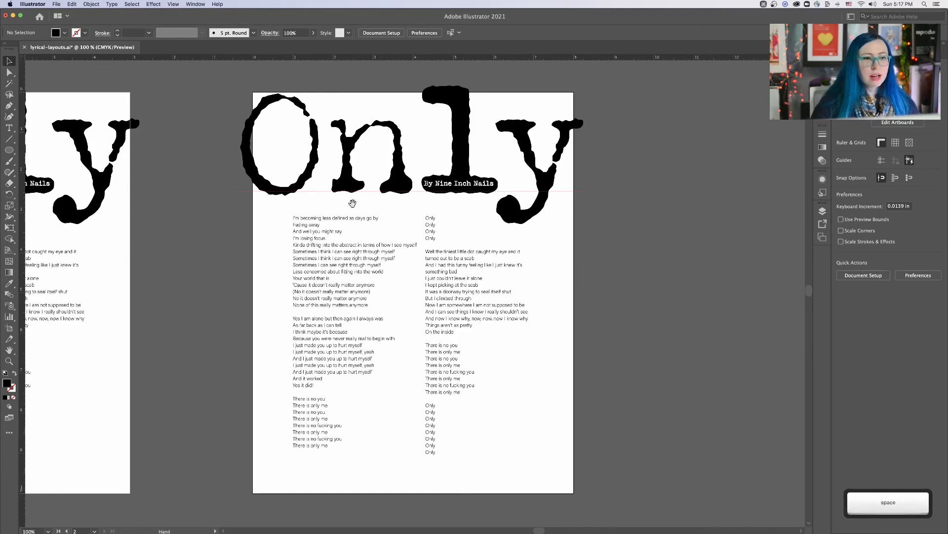
pyautogui.hscroll(2, 370, 212)
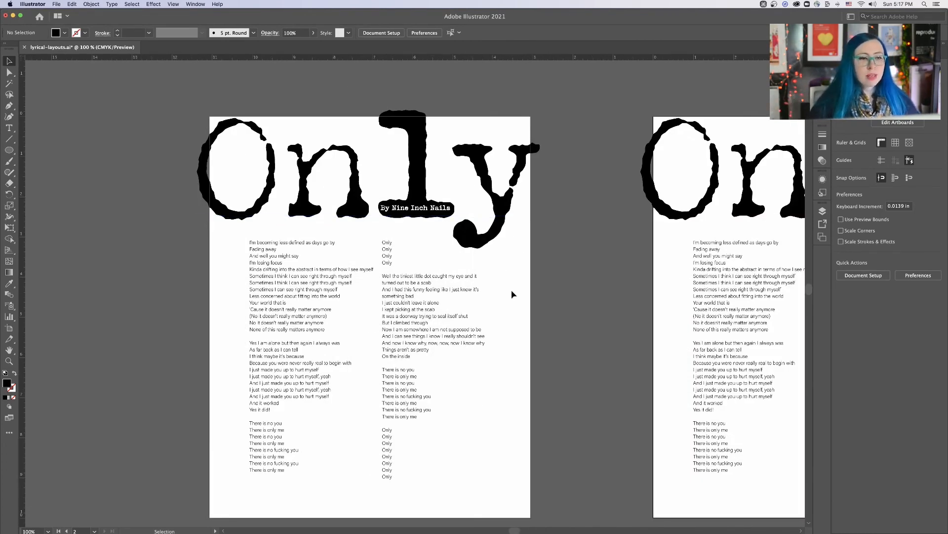
pyautogui.scroll(2, 482, 161)
pyautogui.scroll(-2, 493, 190)
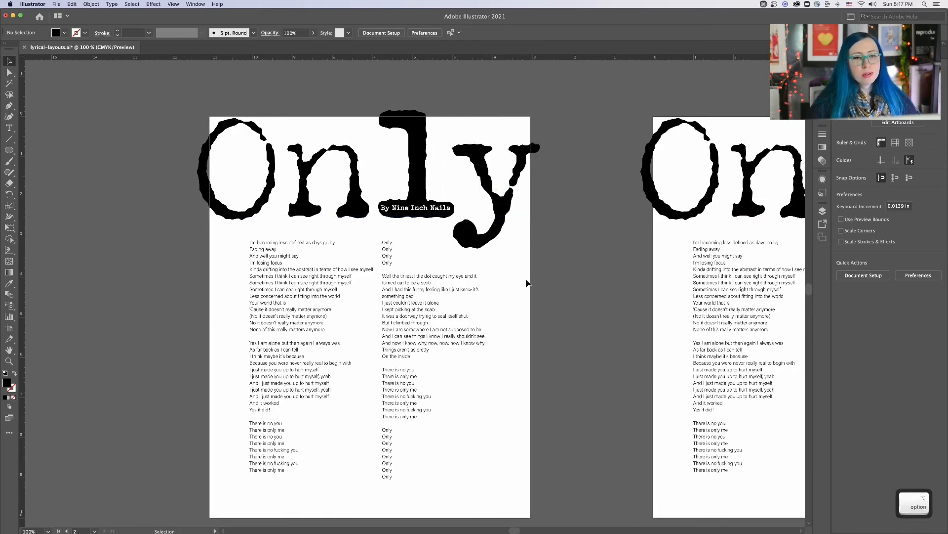
pyautogui.press('space')
pyautogui.moveTo(702, 217); pyautogui.dragTo(356, 216)
pyautogui.moveTo(608, 212); pyautogui.dragTo(572, 214)
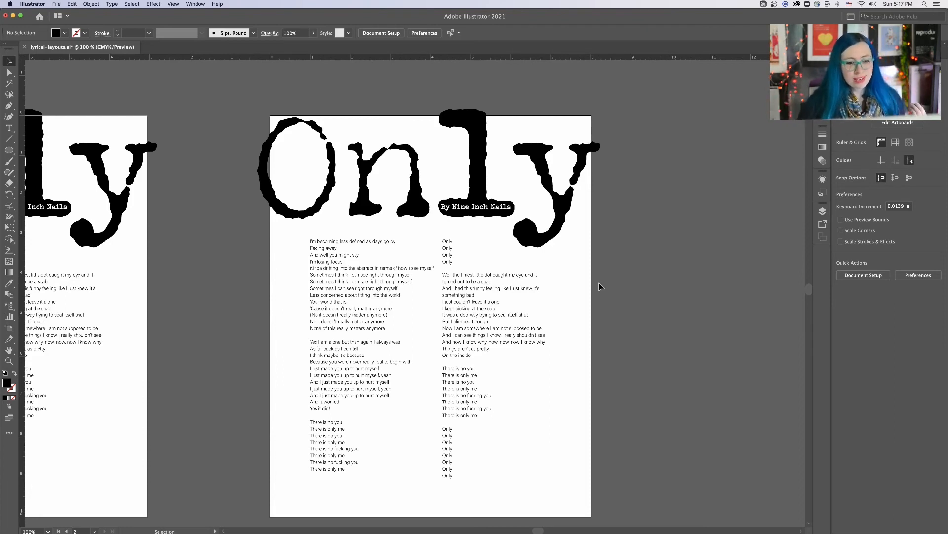
# Step: Review the two eye chart reference images beside the artboards against the "Only" layouts
pyautogui.press('super+minus')
pyautogui.press('space')
pyautogui.moveTo(695, 250); pyautogui.dragTo(561, 353)
pyautogui.moveTo(267, 407); pyautogui.dragTo(305, 391)
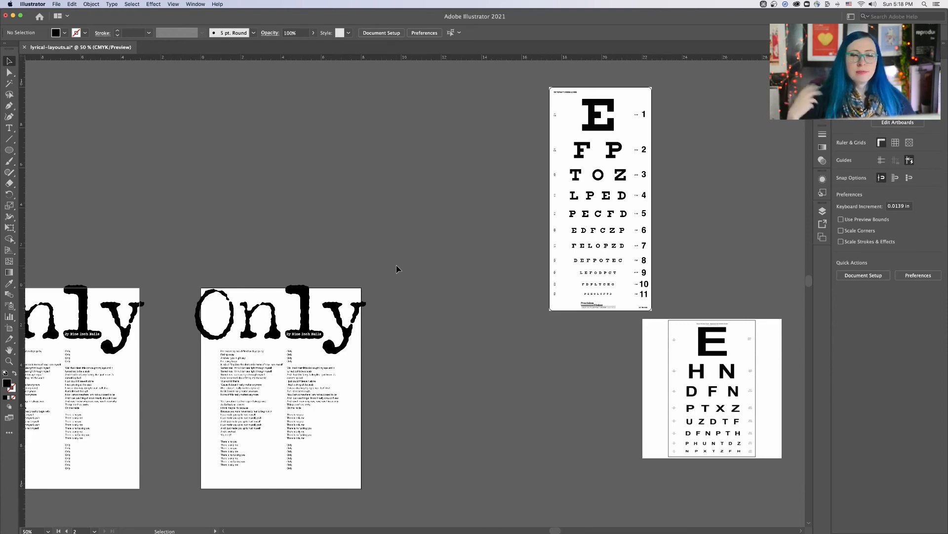
pyautogui.press('alt')
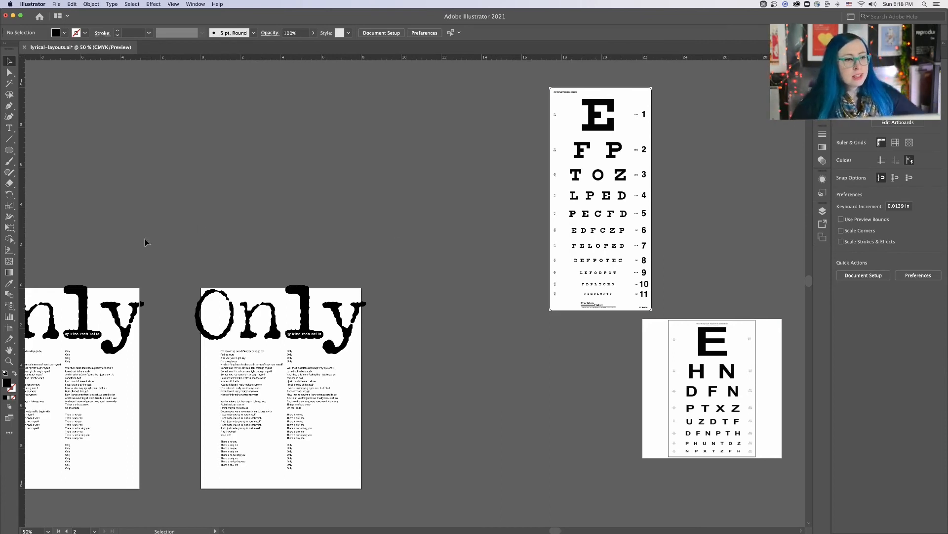
pyautogui.scroll(3, 223, 314)
pyautogui.scroll(-3, 233, 322)
pyautogui.scroll(3, 251, 324)
pyautogui.scroll(-3, 272, 328)
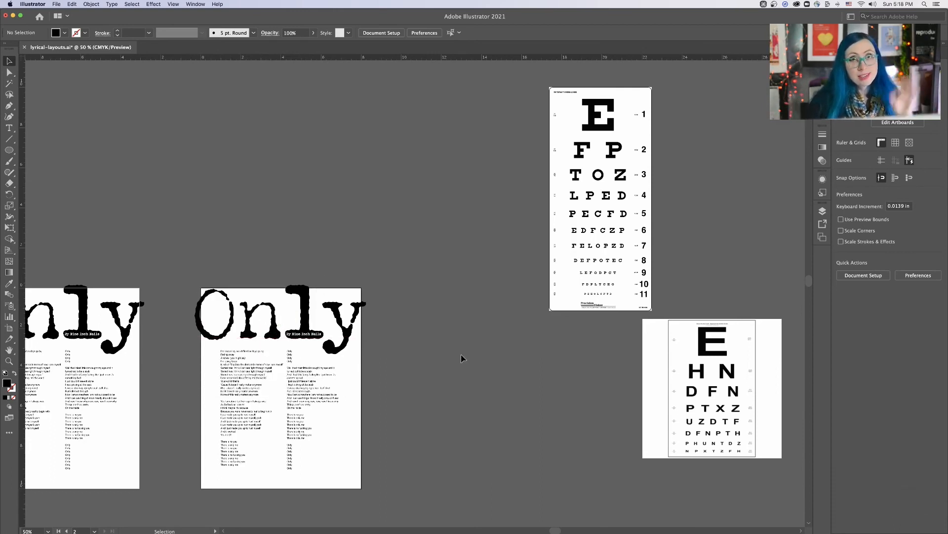
pyautogui.moveTo(409, 394); pyautogui.dragTo(546, 349)
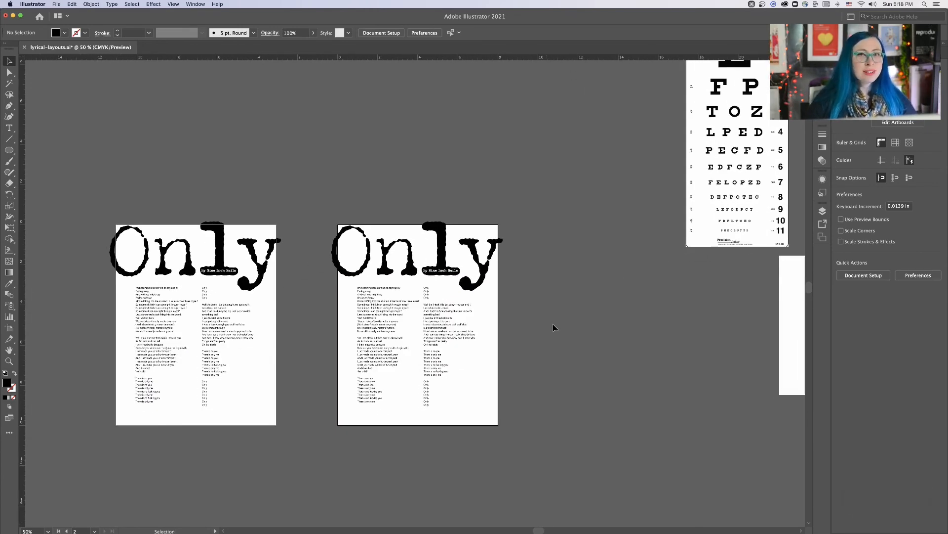
# Step: Move the grouped "Only" title and lyrics off the second artboard onto the empty canvas beside it
pyautogui.click(7, 128)
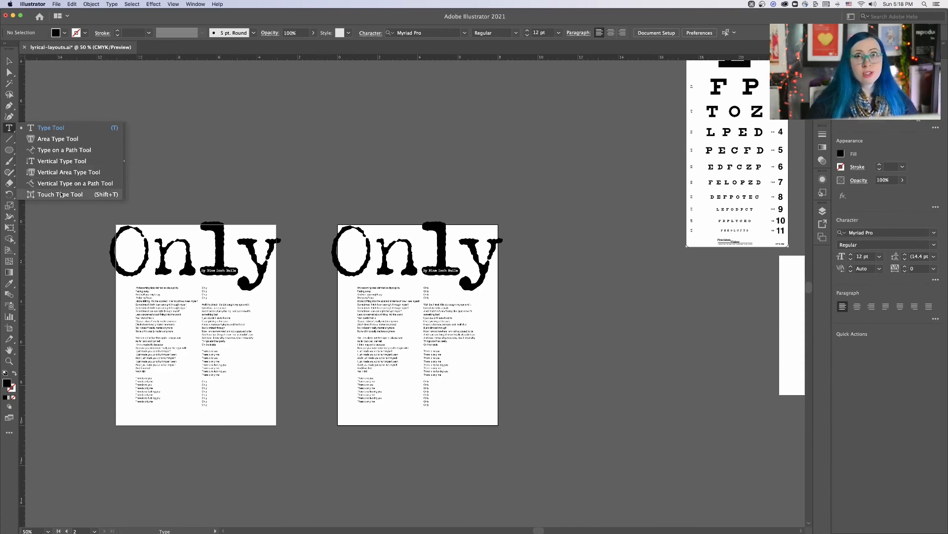
pyautogui.click(8, 62)
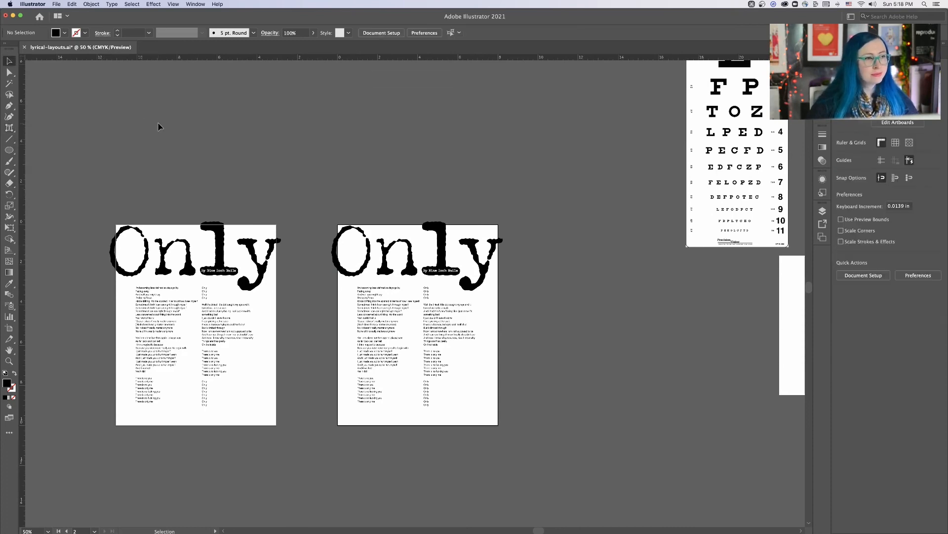
pyautogui.press('super+equal')
pyautogui.press('super+equal')
pyautogui.press('super+equal')
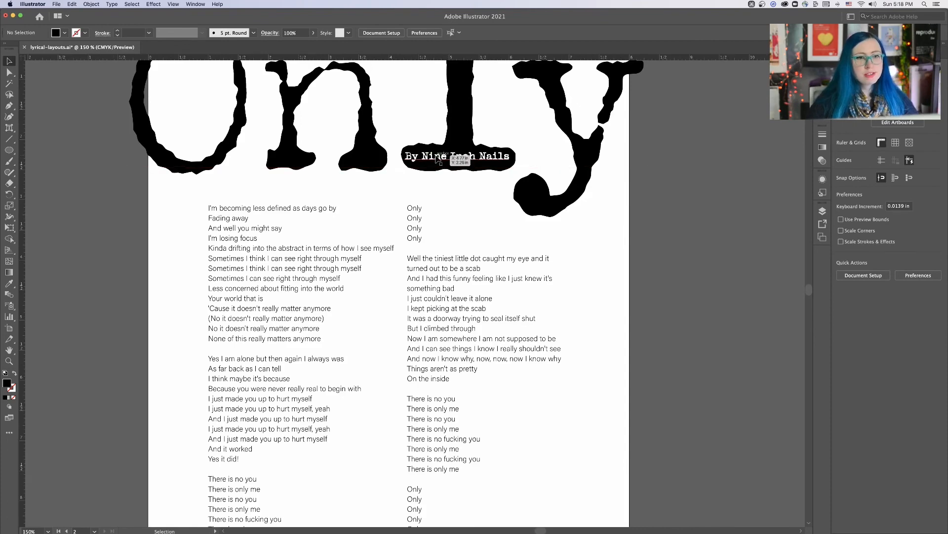
pyautogui.click(577, 229)
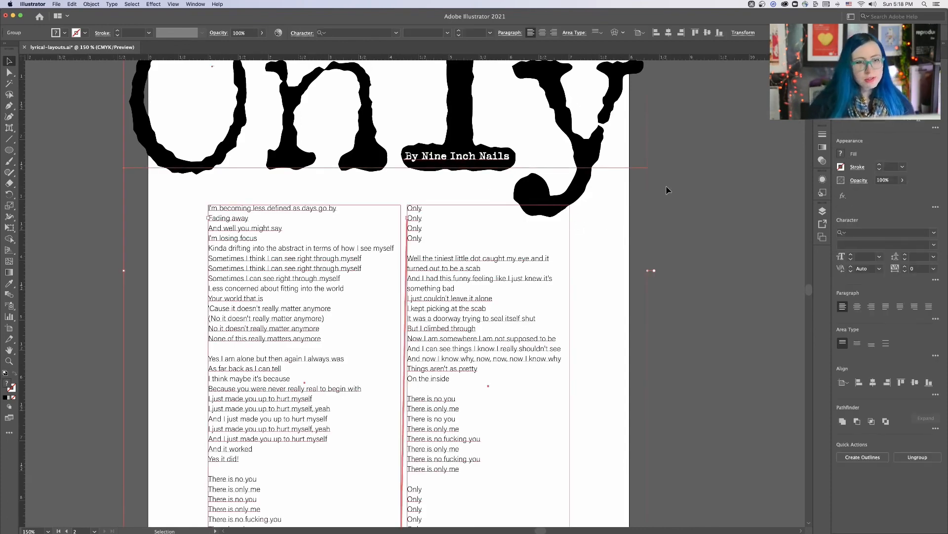
pyautogui.press('super+minus')
pyautogui.press('super+minus')
pyautogui.moveTo(536, 231); pyautogui.dragTo(657, 213)
pyautogui.click(583, 158)
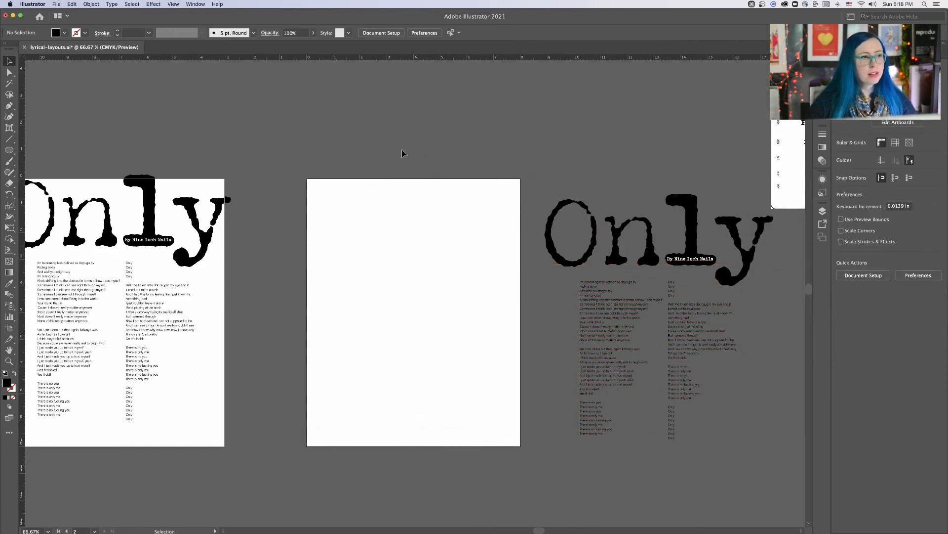
pyautogui.click(9, 128)
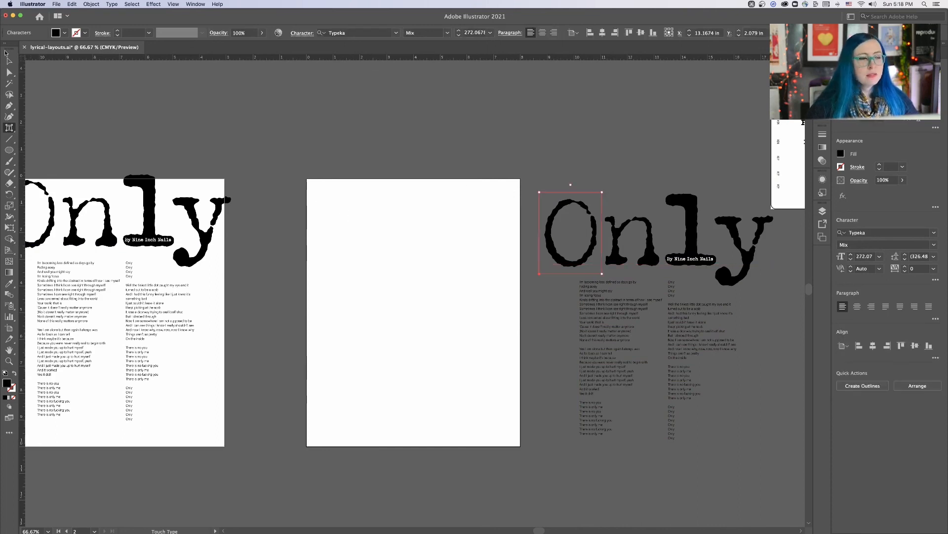
pyautogui.press('Escape')
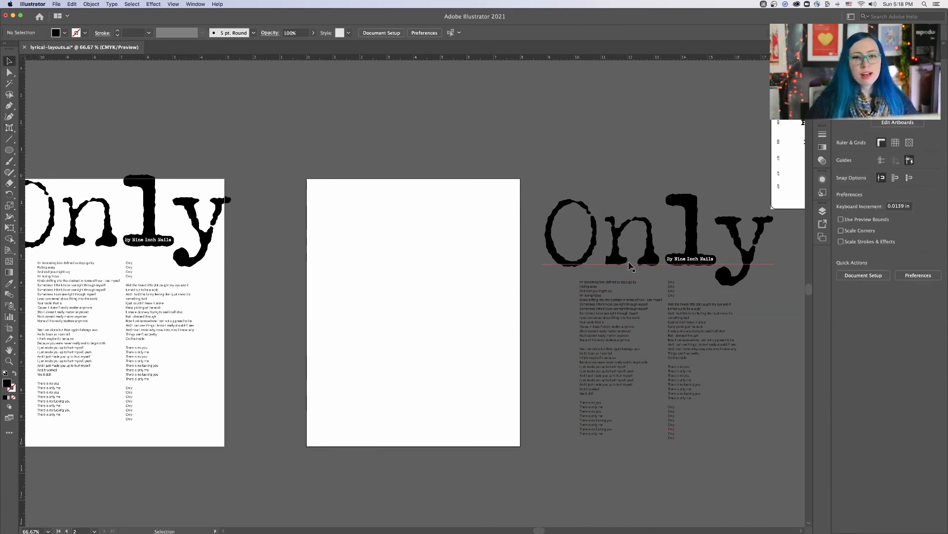
# Step: Isolate the moved lyrics group and shift its first lyric column outward, away from the second column
pyautogui.click(615, 304)
pyautogui.doubleClick(605, 300)
pyautogui.moveTo(602, 311); pyautogui.dragTo(438, 243)
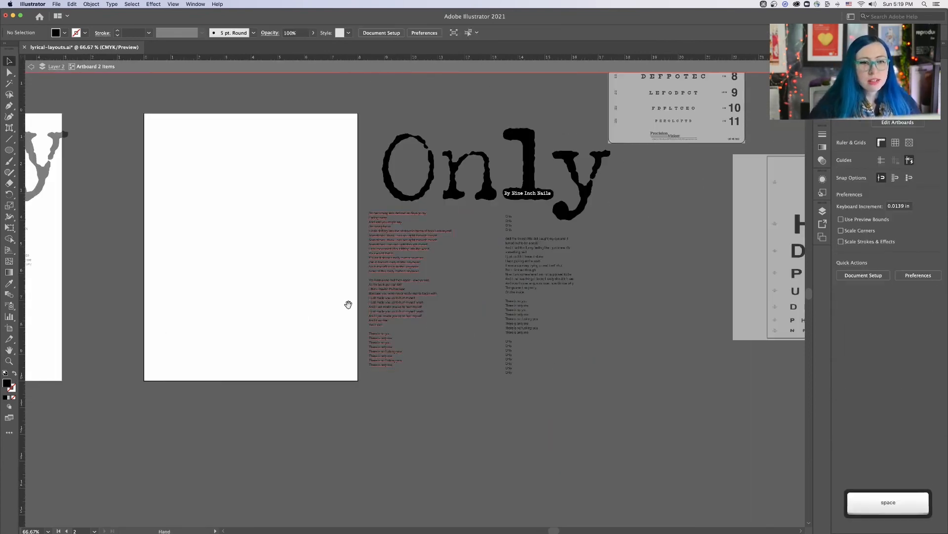
pyautogui.moveTo(357, 304); pyautogui.dragTo(514, 367)
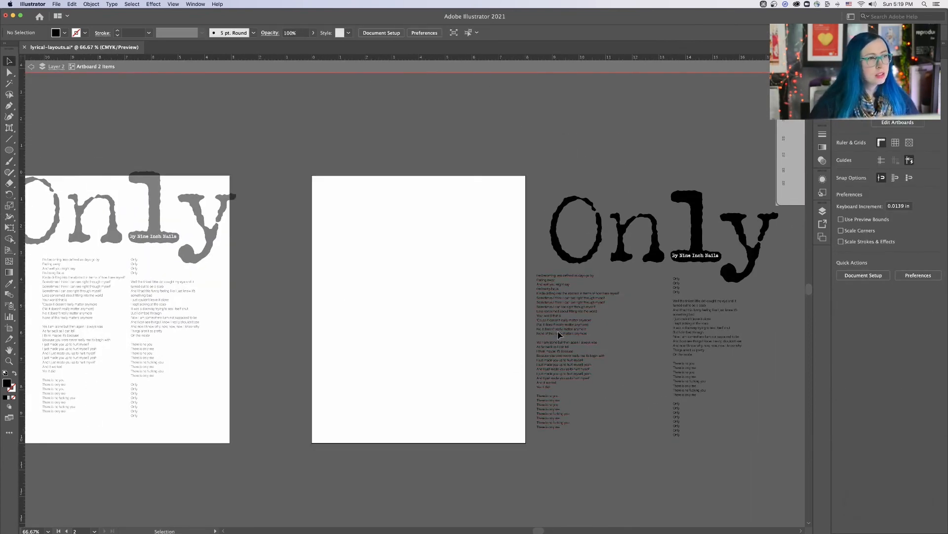
# Step: Copy the closing lyric lines from "only me" to "There is only me" into a new area text frame on the blank artboard
pyautogui.doubleClick(572, 400)
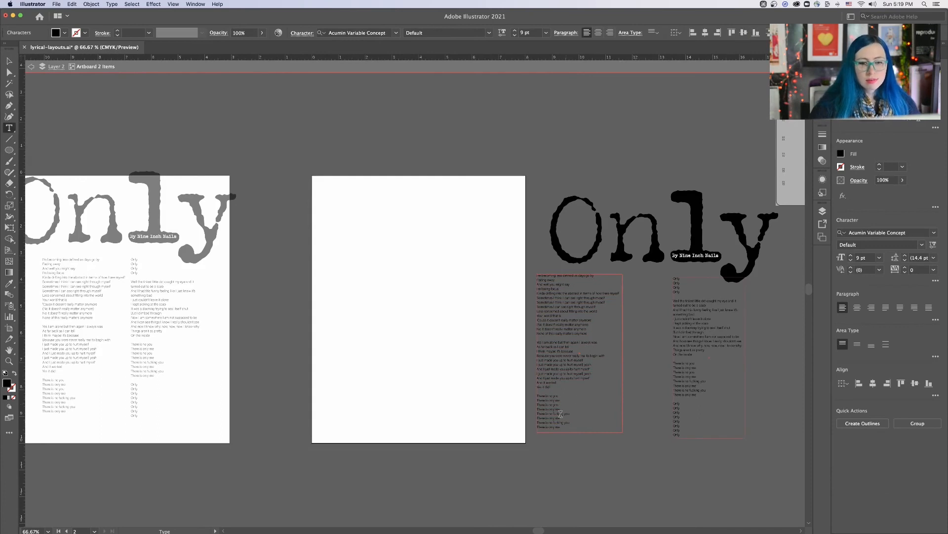
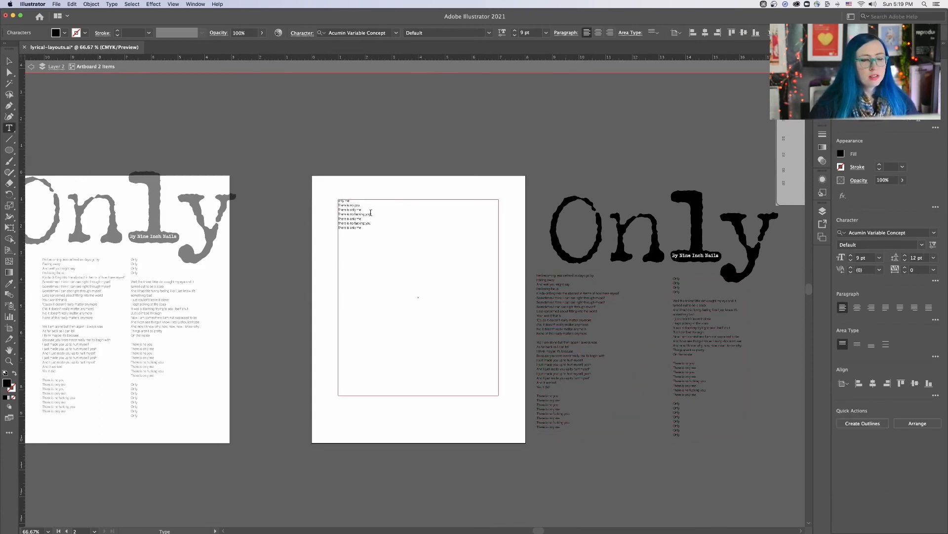
pyautogui.keyDown('super'); pyautogui.click(534, 232); pyautogui.keyUp('super')
# Step: Examine the letter style, row sizes and spacing of the two reference eye charts
pyautogui.moveTo(576, 263); pyautogui.dragTo(345, 395)
pyautogui.scroll(5, 529, 103)
pyautogui.scroll(-5, 528, 107)
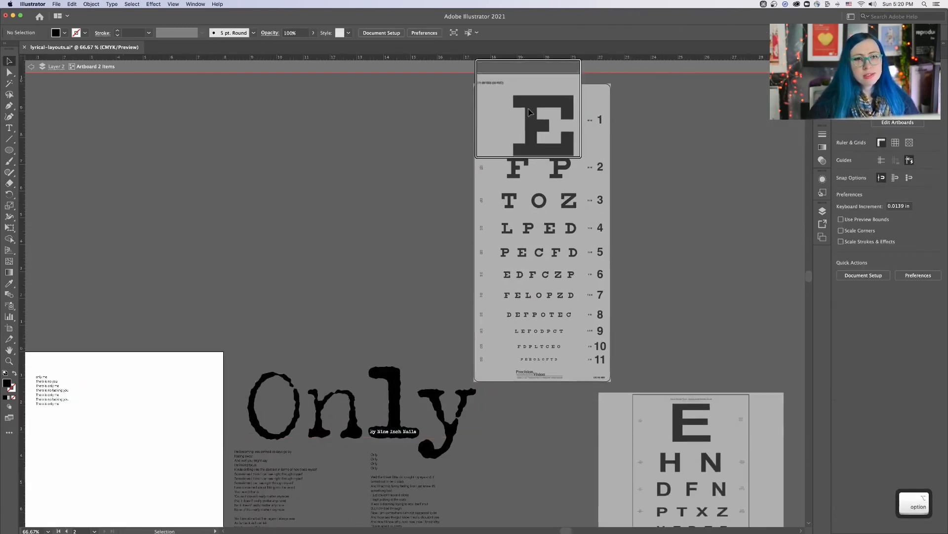
pyautogui.moveTo(598, 421); pyautogui.dragTo(589, 368)
pyautogui.scroll(5, 524, 142)
pyautogui.scroll(-5, 546, 148)
pyautogui.moveTo(546, 175); pyautogui.dragTo(548, 267)
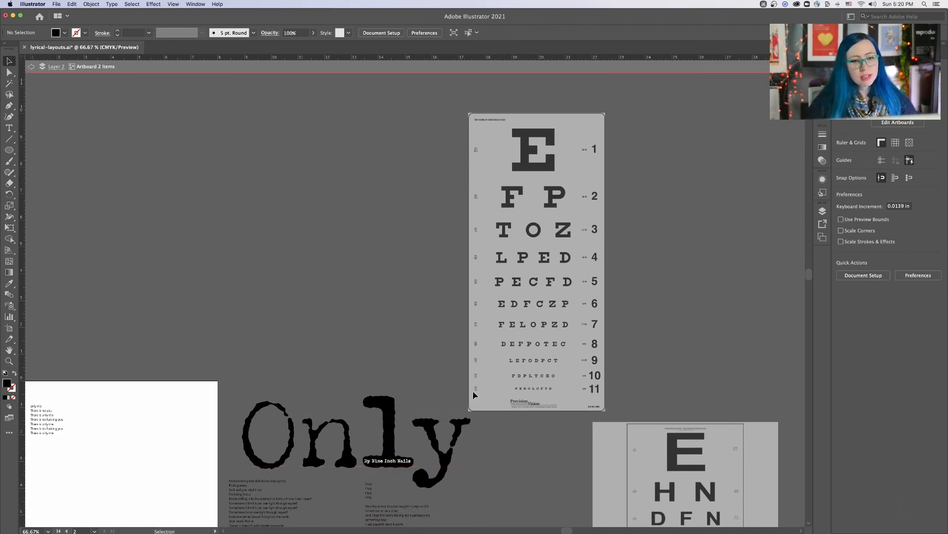
pyautogui.scroll(3, 553, 158)
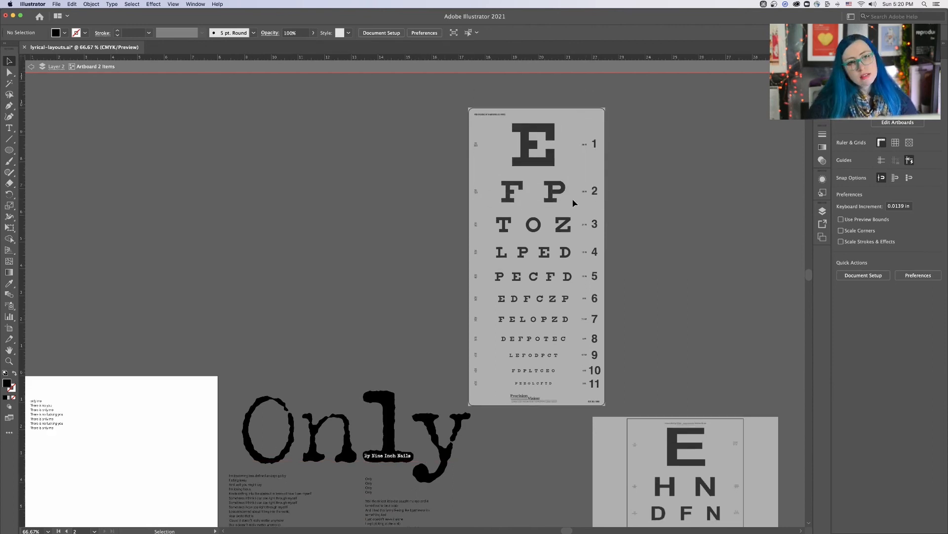
pyautogui.scroll(-3, 572, 198)
pyautogui.scroll(-2, 572, 197)
pyautogui.scroll(-5, 572, 198)
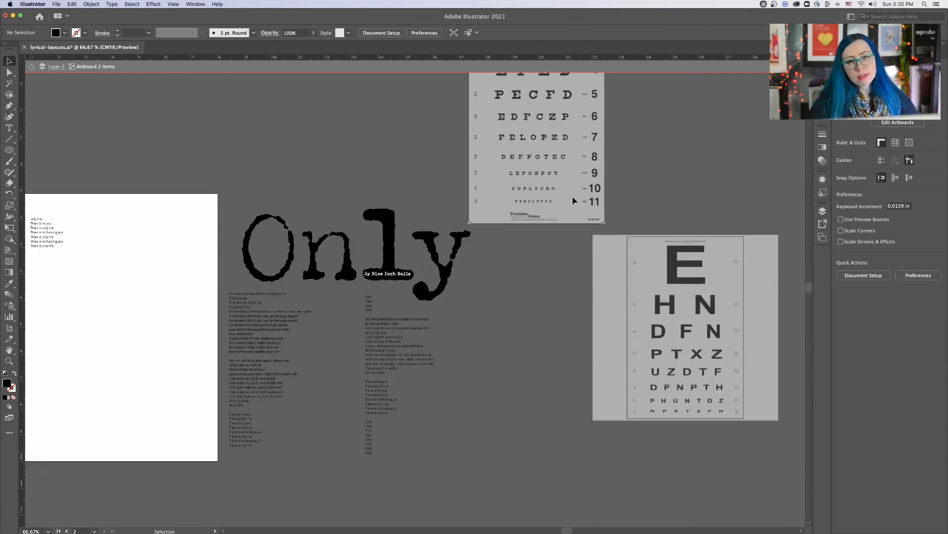
pyautogui.moveTo(309, 190); pyautogui.dragTo(679, 218)
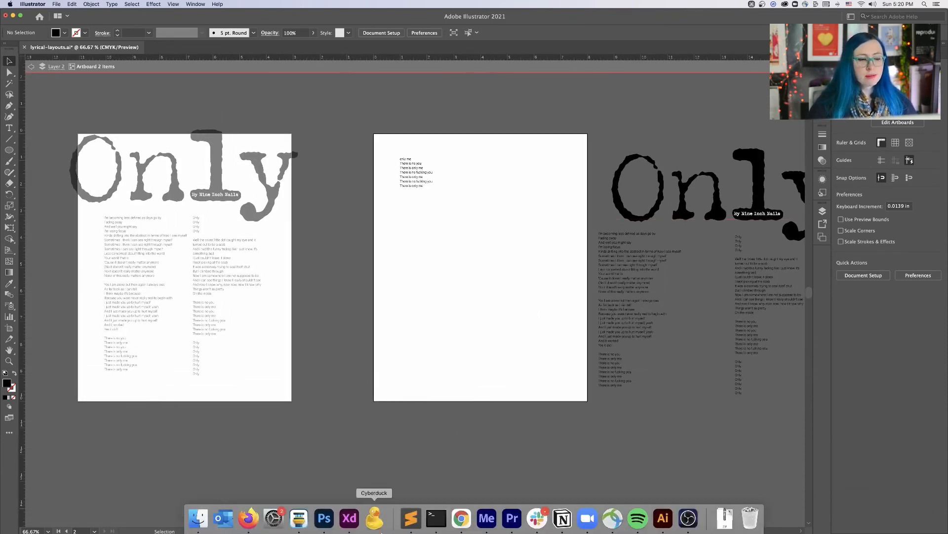
# Step: Select the new lyric text frame on the second artboard and filter the font list to the Slab Serif classification
pyautogui.click(418, 164)
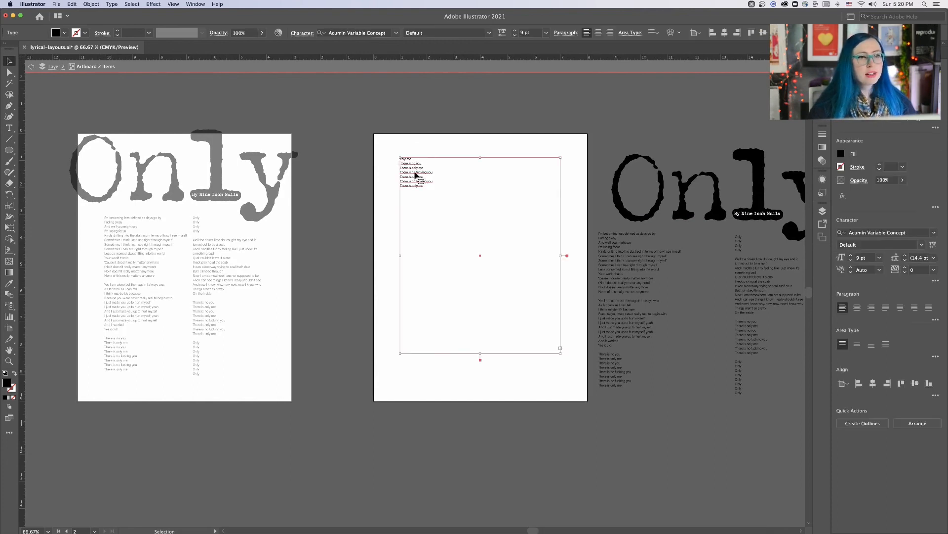
pyautogui.click(300, 34)
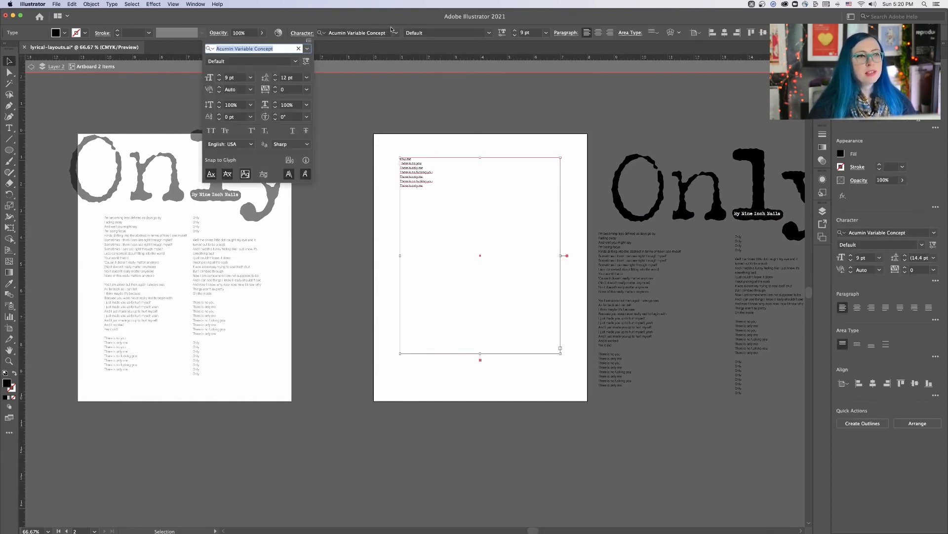
pyautogui.click(390, 34)
pyautogui.click(395, 33)
pyautogui.click(345, 63)
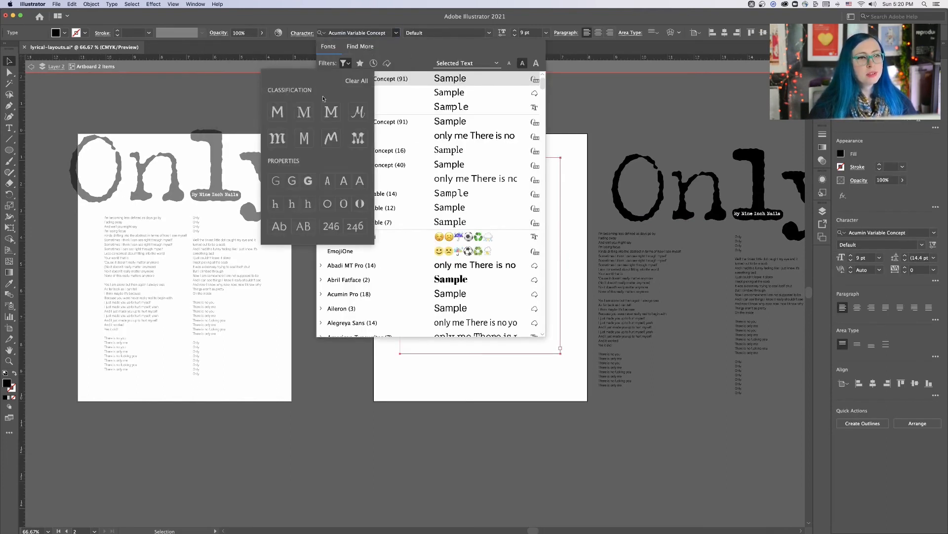
pyautogui.click(331, 112)
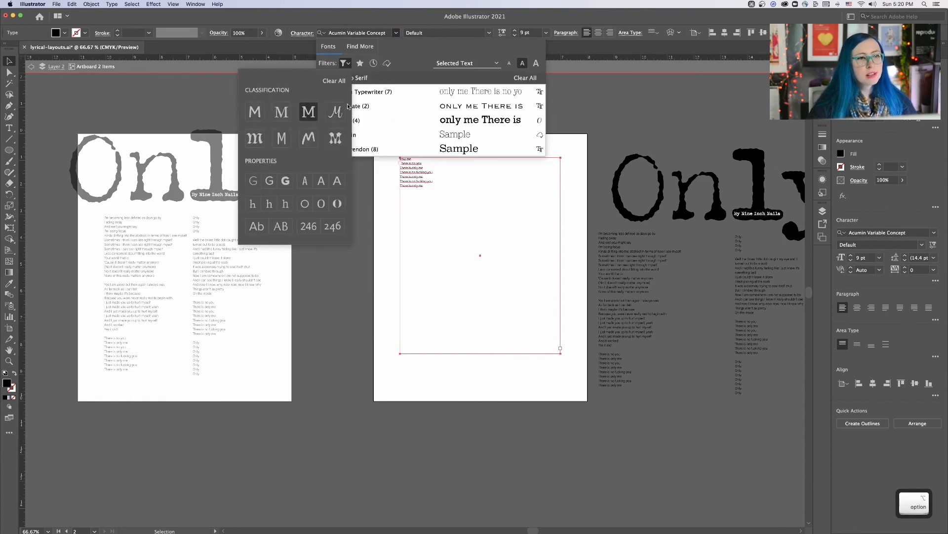
# Step: Browse additional Adobe Fonts, narrowing the slab serifs to Heavy Weight, High x-height and Low Contrast
pyautogui.click(360, 46)
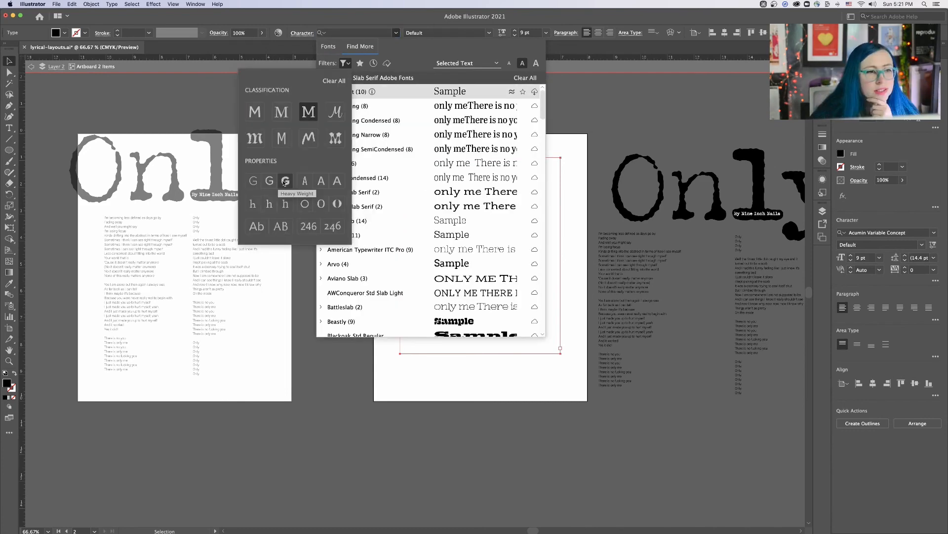
pyautogui.click(285, 181)
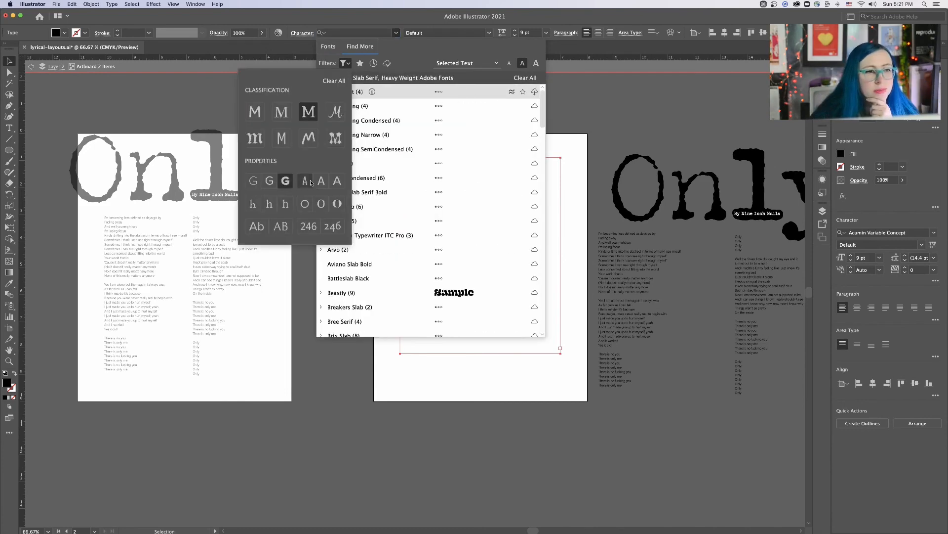
pyautogui.click(345, 63)
pyautogui.scroll(-3, 457, 148)
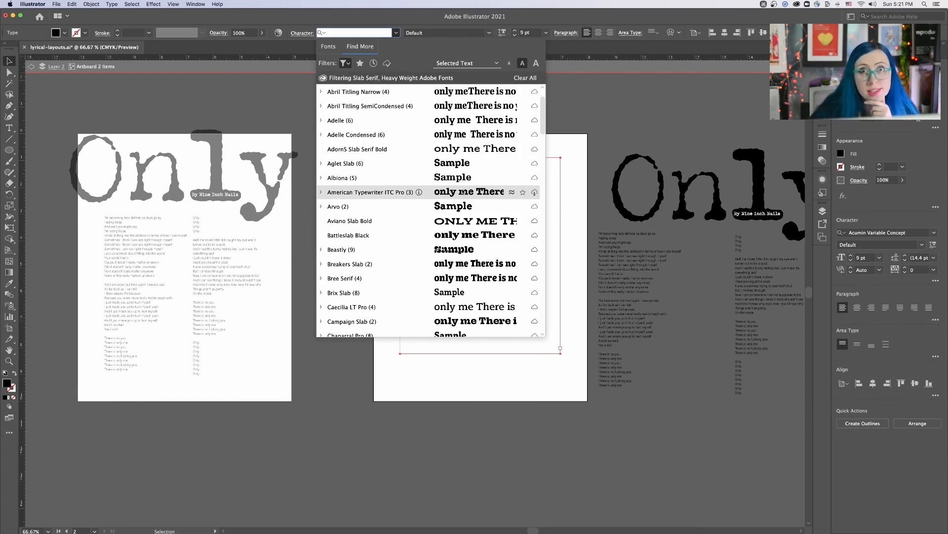
pyautogui.scroll(-10, 463, 198)
pyautogui.scroll(-3, 464, 265)
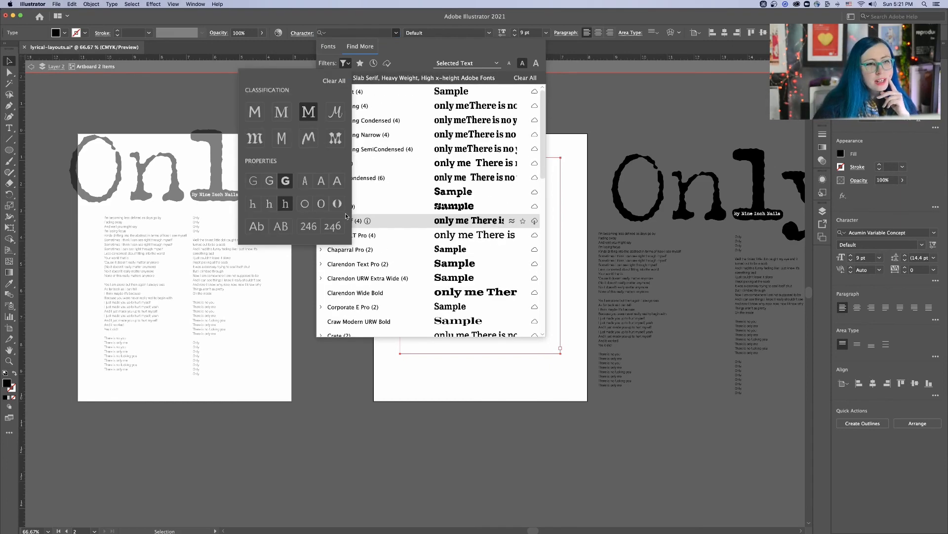
pyautogui.click(305, 205)
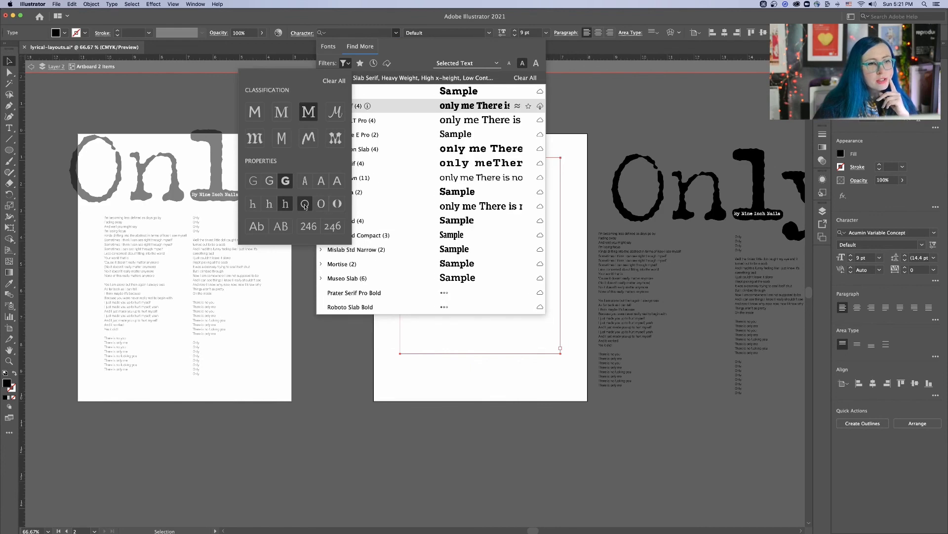
# Step: Narrow the font results to Regular Width and apply Kulturista Bold at 12 pt to the lyric text
pyautogui.click(321, 181)
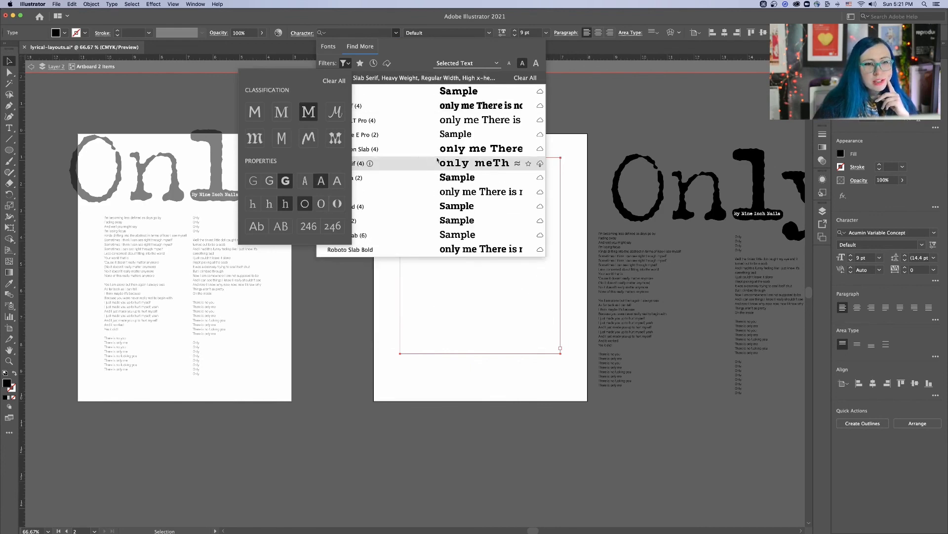
pyautogui.click(345, 64)
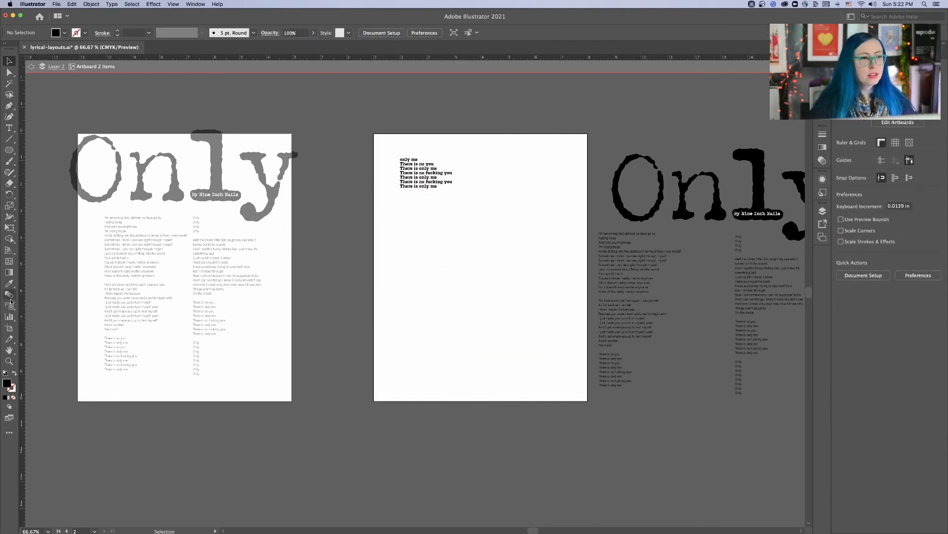
pyautogui.click(10, 127)
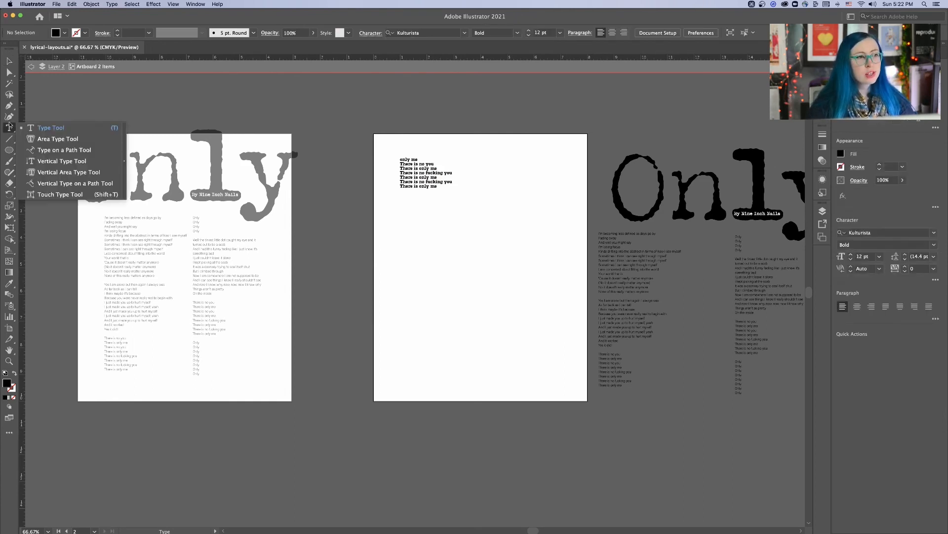
pyautogui.click(9, 60)
# Step: Center-align the lyric lines in the text frame on the second artboard, following the reference eye chart
pyautogui.click(400, 196)
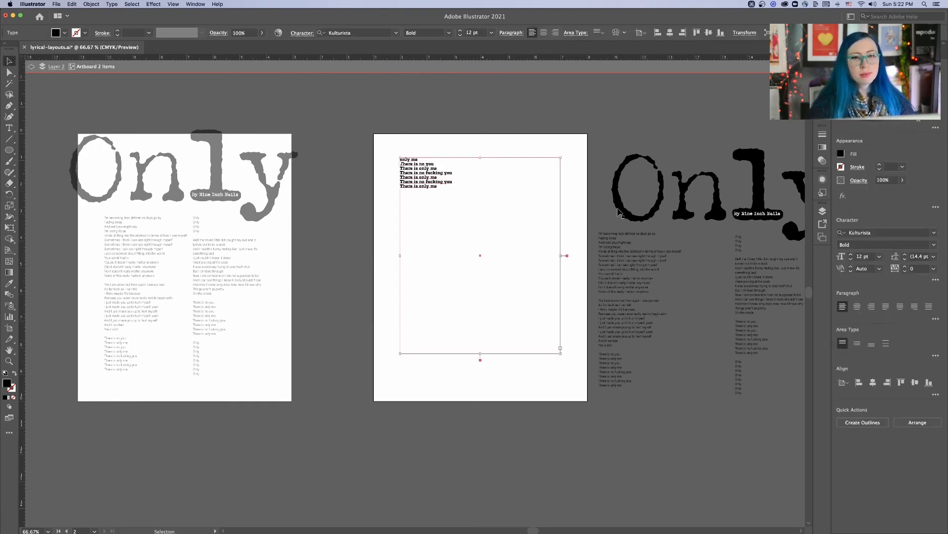
pyautogui.press('space')
pyautogui.moveTo(732, 197); pyautogui.dragTo(388, 410)
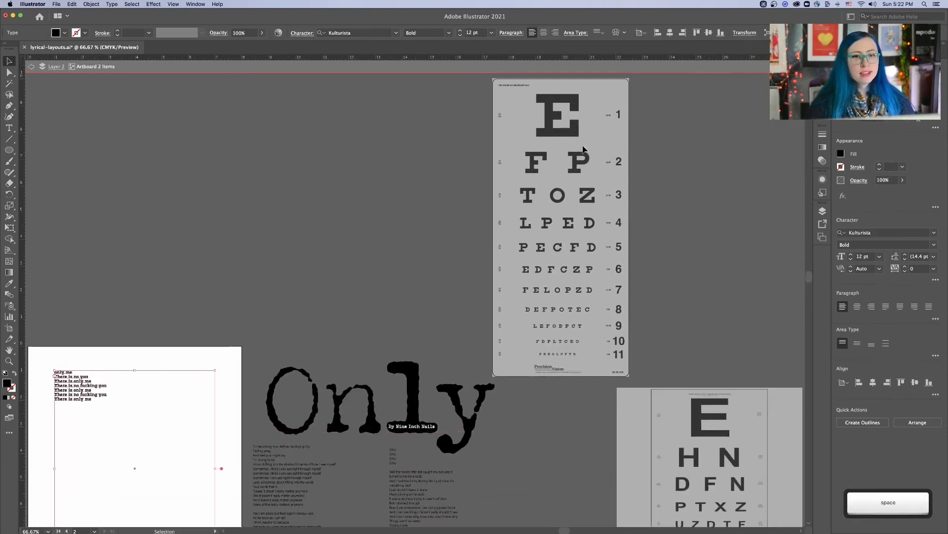
pyautogui.press('alt')
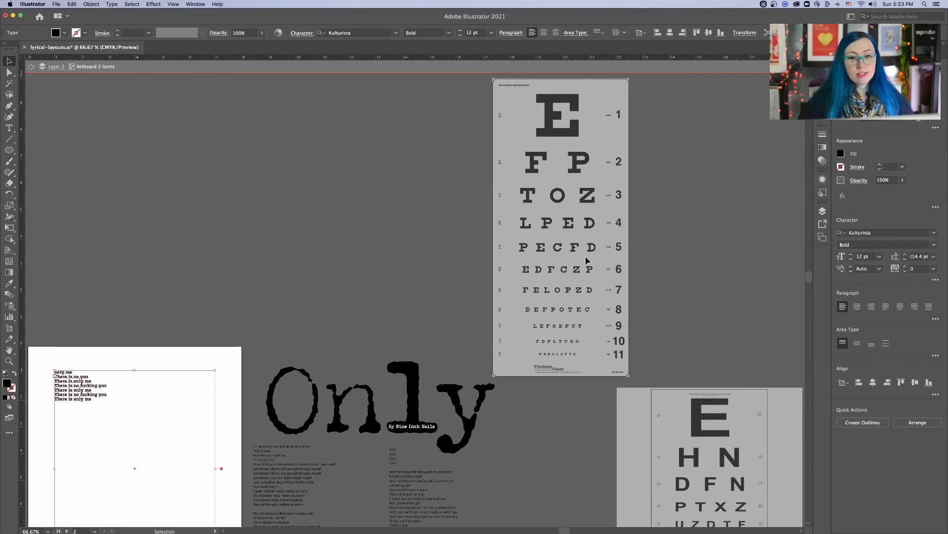
pyautogui.press('space')
pyautogui.moveTo(319, 293); pyautogui.dragTo(494, 153)
pyautogui.moveTo(400, 291); pyautogui.dragTo(446, 236)
pyautogui.press('alt')
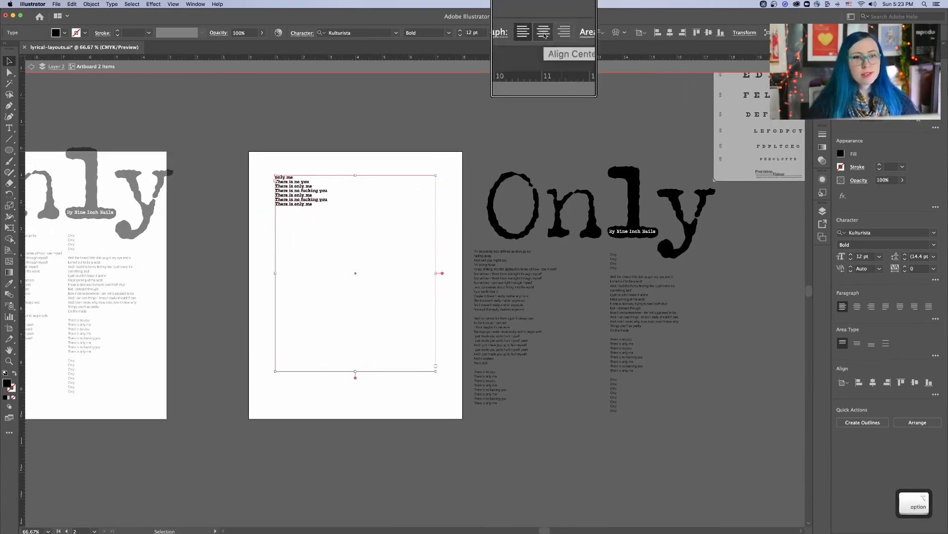
pyautogui.press('ctrl')
pyautogui.click(543, 33)
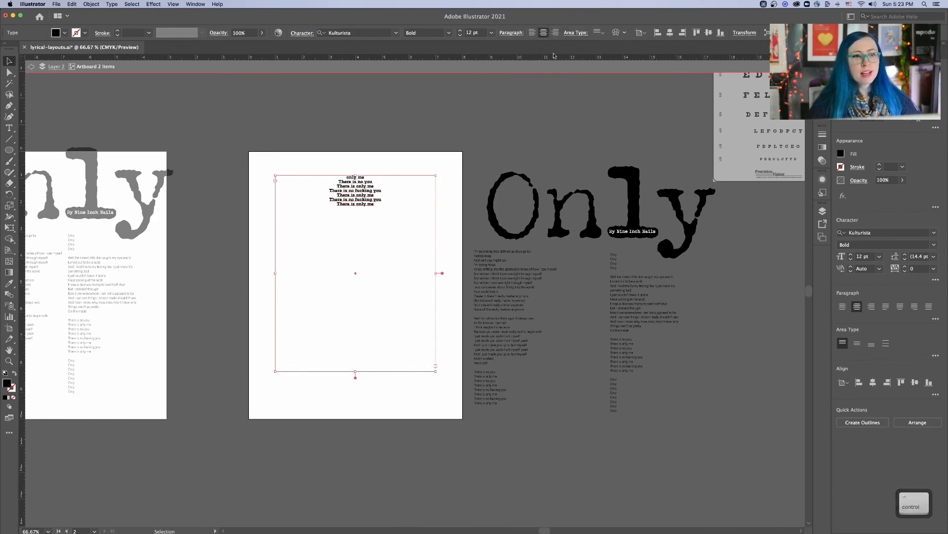
pyautogui.press('ctrl')
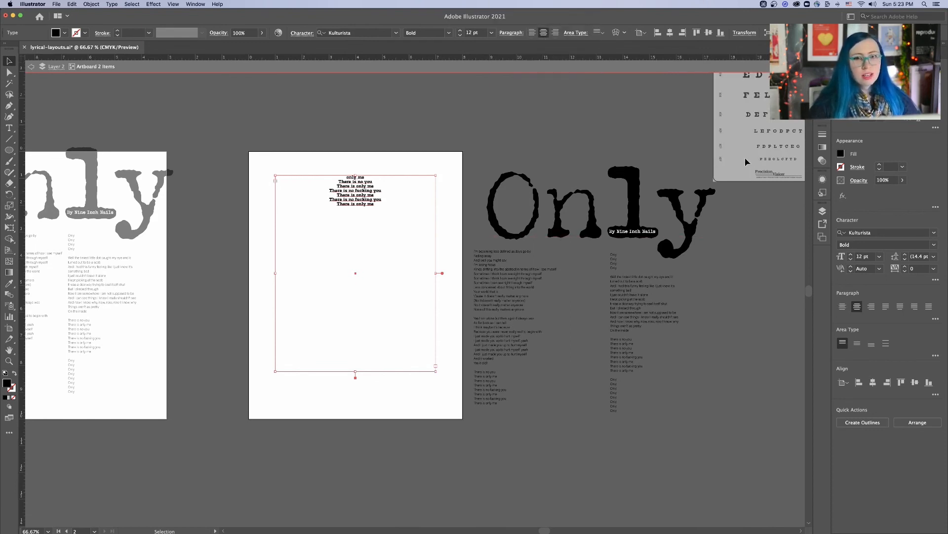
# Step: Compare the row gaps on the slab serif eye chart using a temporary rectangle about 1.44 by 0.55 in, and delete it
pyautogui.press('alt')
pyautogui.scroll(8, 563, 168)
pyautogui.hscroll(8, 563, 168)
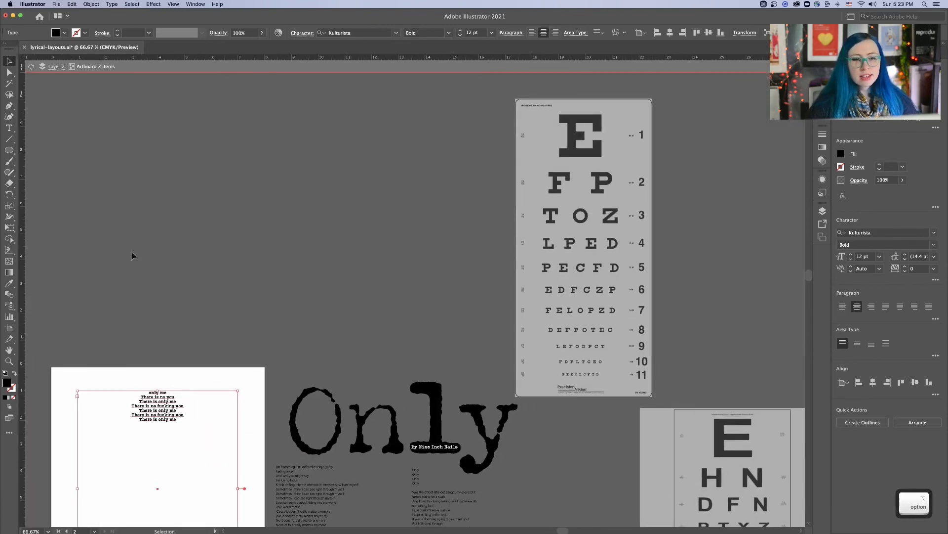
pyautogui.moveTo(9, 150); pyautogui.dragTo(30, 150)
pyautogui.moveTo(569, 157); pyautogui.dragTo(609, 172)
pyautogui.click(10, 61)
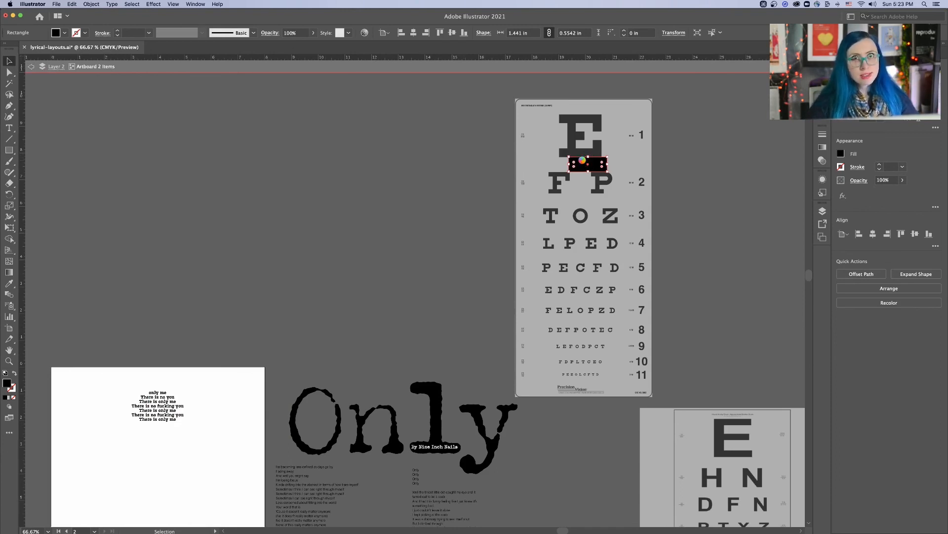
pyautogui.moveTo(584, 165); pyautogui.dragTo(584, 320)
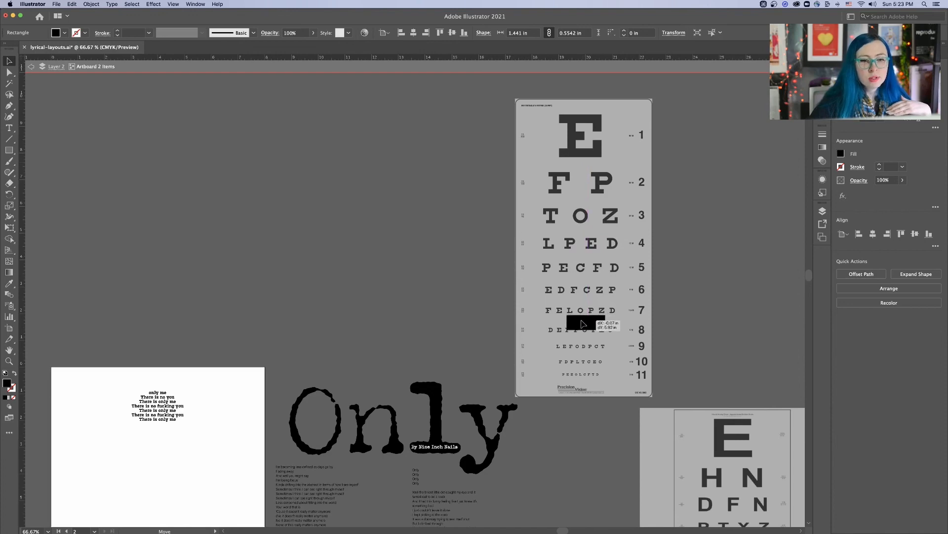
pyautogui.press('BackSpace')
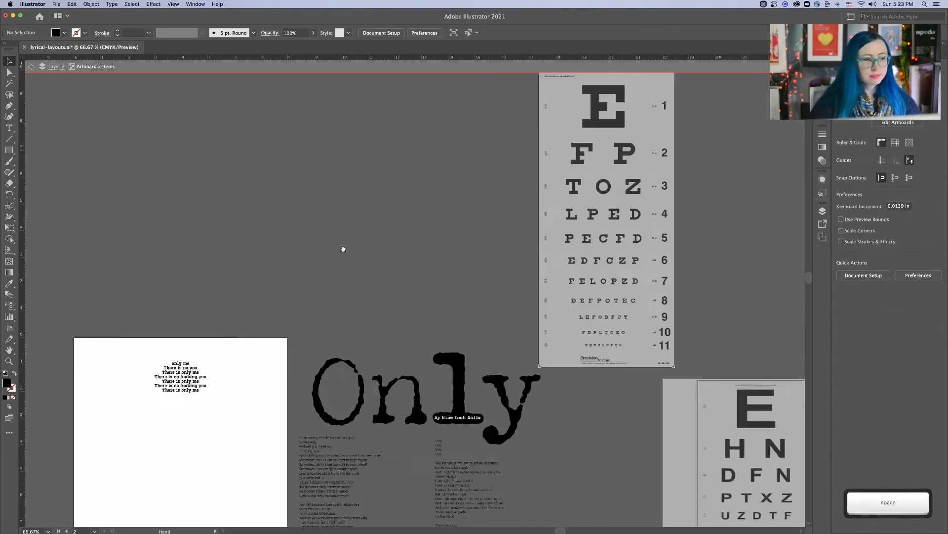
# Step: Set the leading of the centered lyric text to 60 pt
pyautogui.scroll(-5, 303, 290)
pyautogui.hscroll(-5, 302, 290)
pyautogui.click(393, 198)
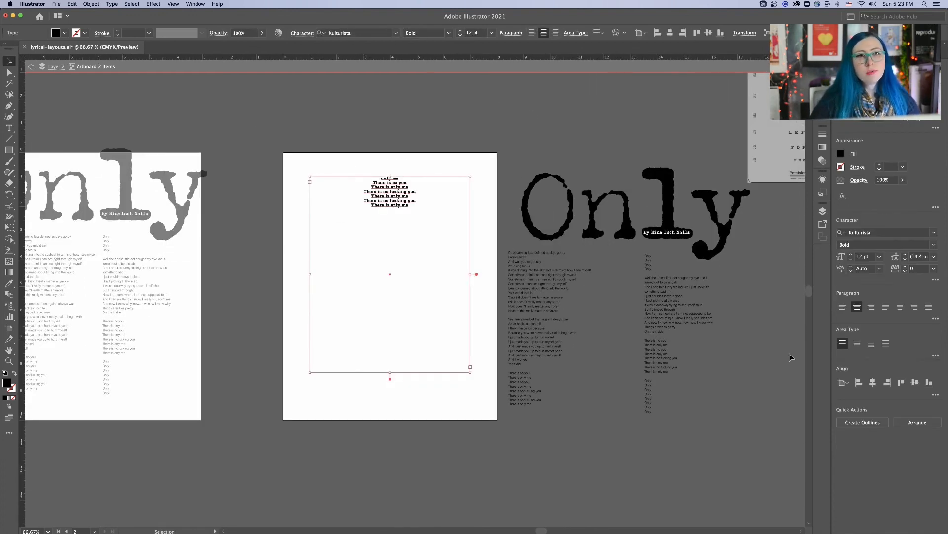
pyautogui.click(934, 257)
pyautogui.click(922, 433)
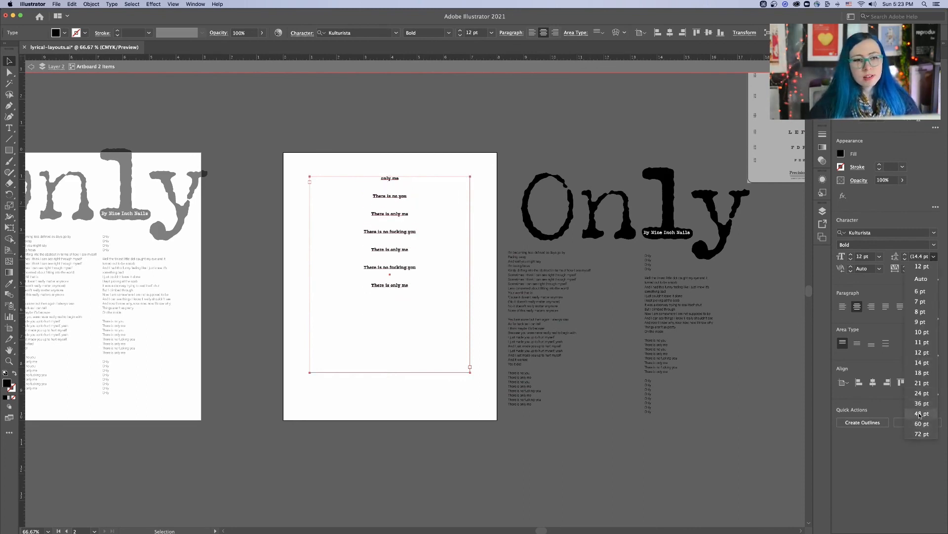
pyautogui.click(387, 242)
pyautogui.press('super+equal')
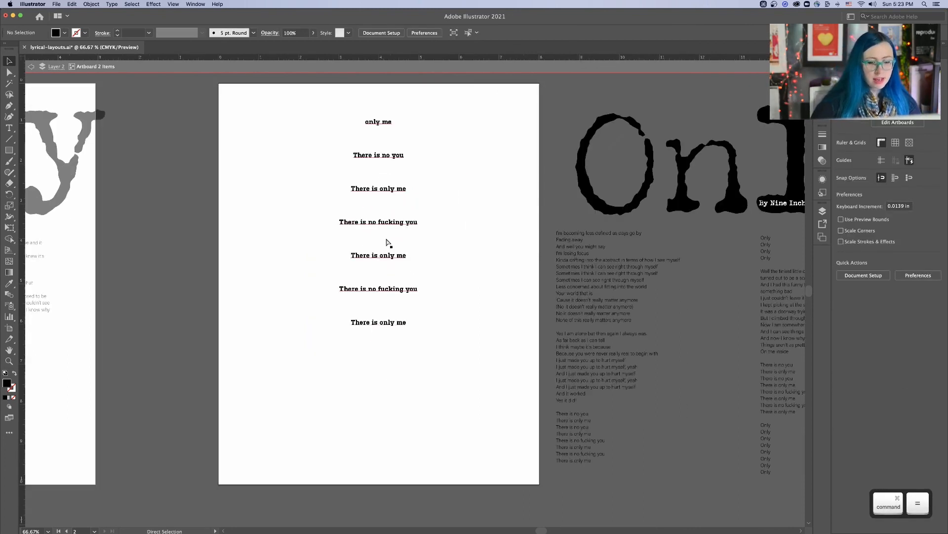
# Step: Apply All Caps to the whole lyric text frame on the second artboard
pyautogui.click(393, 178)
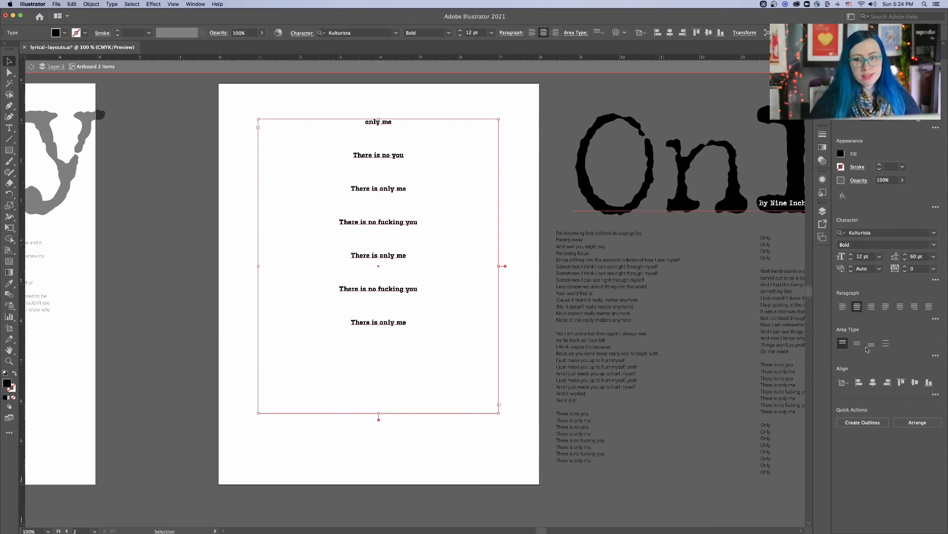
pyautogui.scroll(10, 578, 370)
pyautogui.hscroll(10, 578, 371)
pyautogui.moveTo(624, 158); pyautogui.dragTo(555, 414)
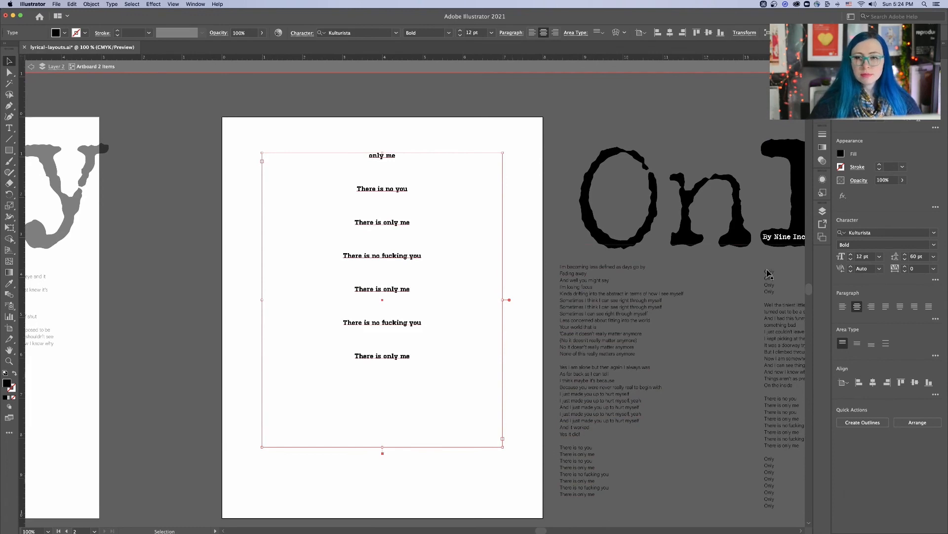
pyautogui.click(935, 279)
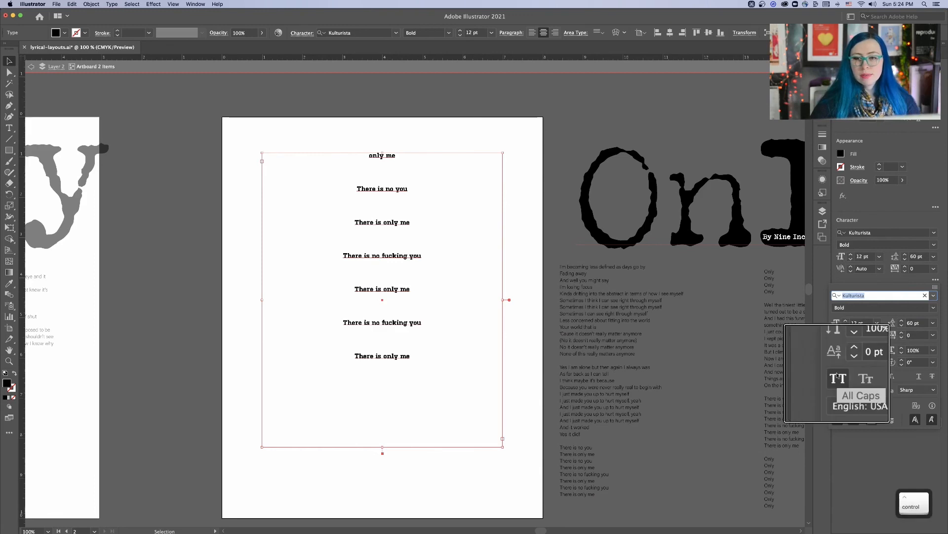
pyautogui.press('alt')
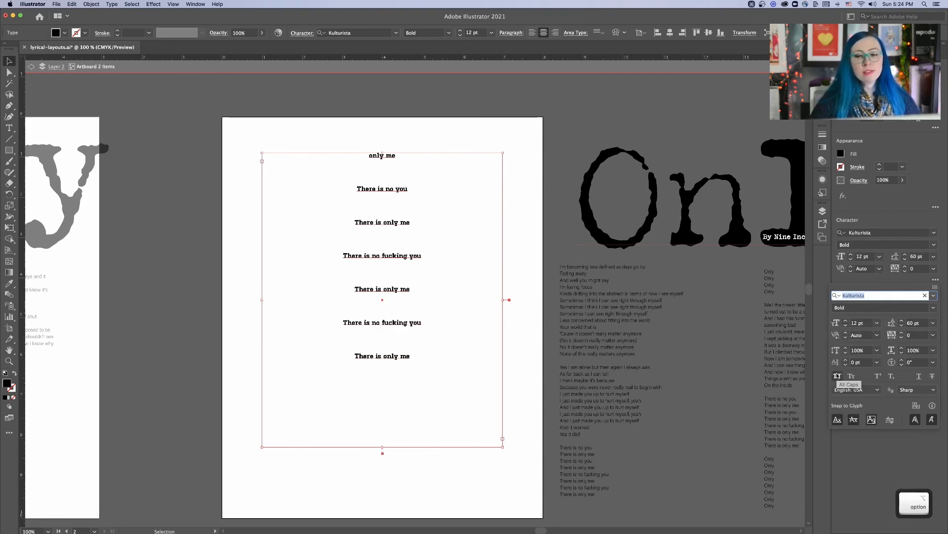
pyautogui.click(837, 376)
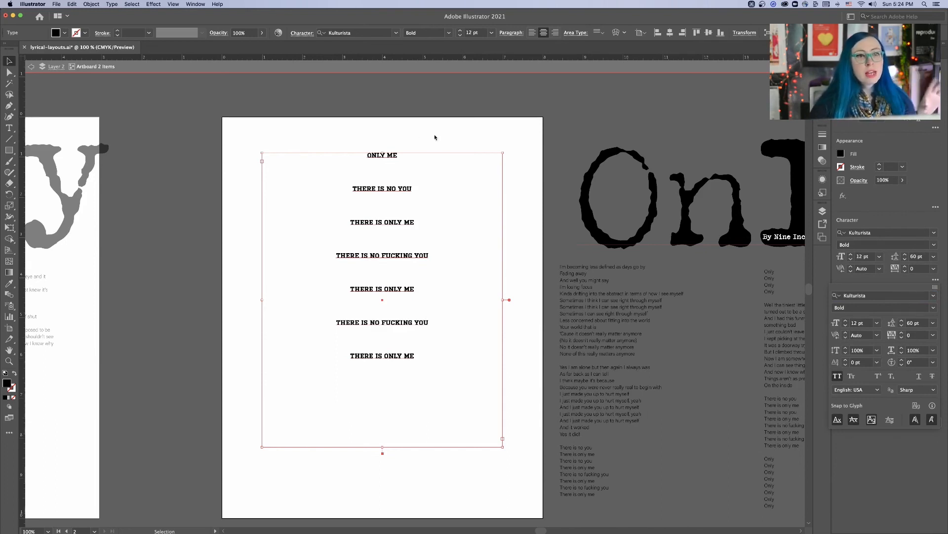
pyautogui.press('alt')
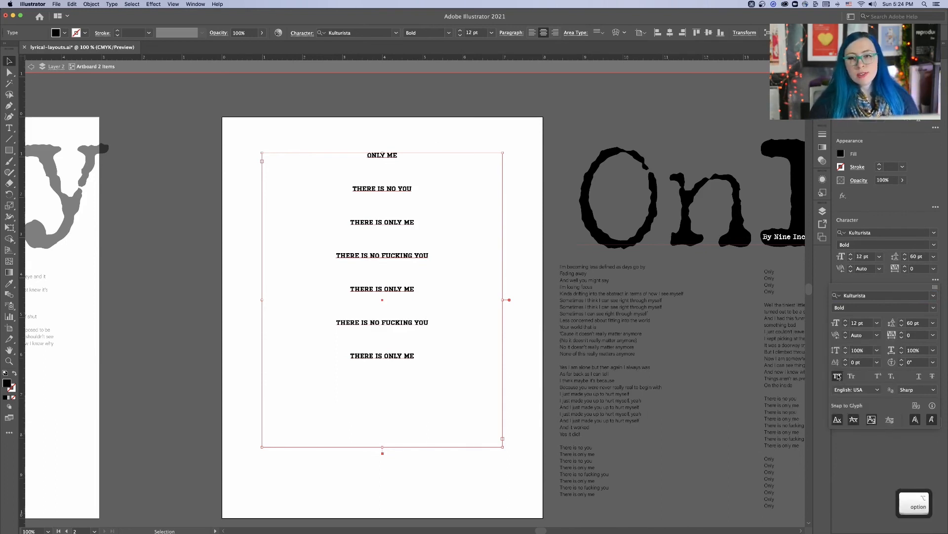
pyautogui.click(935, 281)
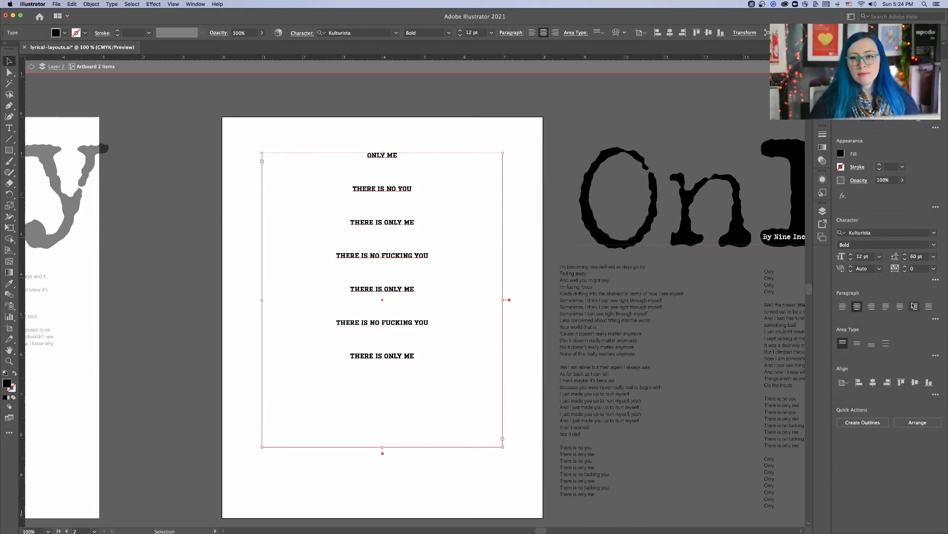
pyautogui.click(195, 4)
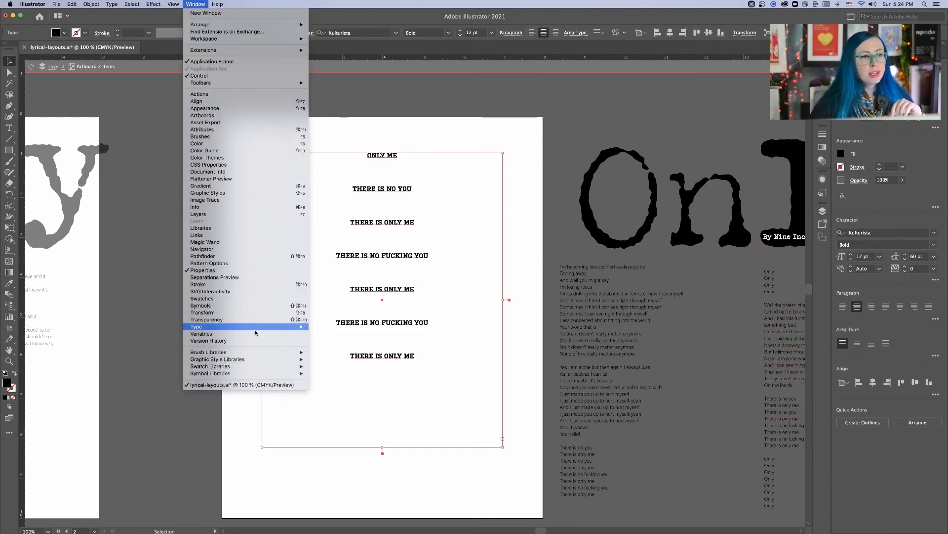
pyautogui.moveTo(257, 328)
pyautogui.click(335, 328)
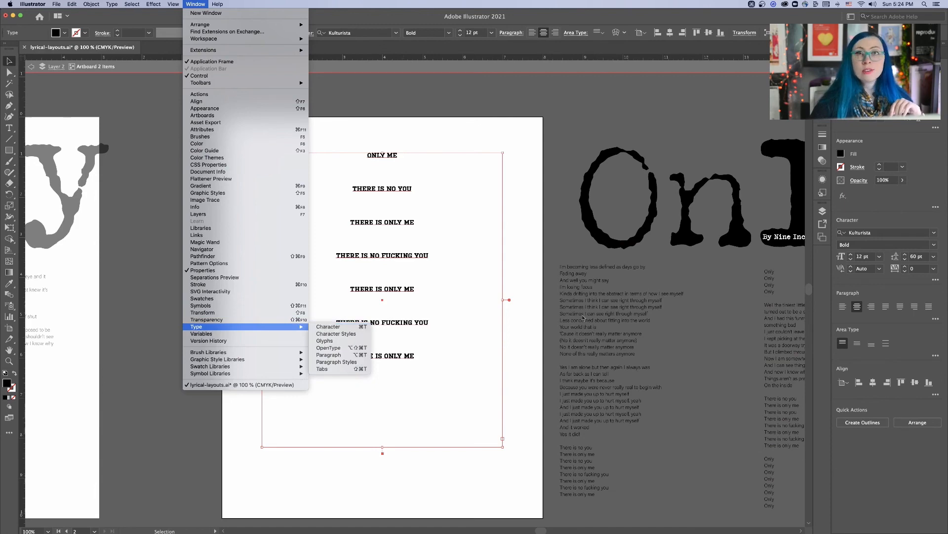
pyautogui.press('super+equal')
pyautogui.press('super+equal')
pyautogui.press('super+equal')
pyautogui.press('super+equal')
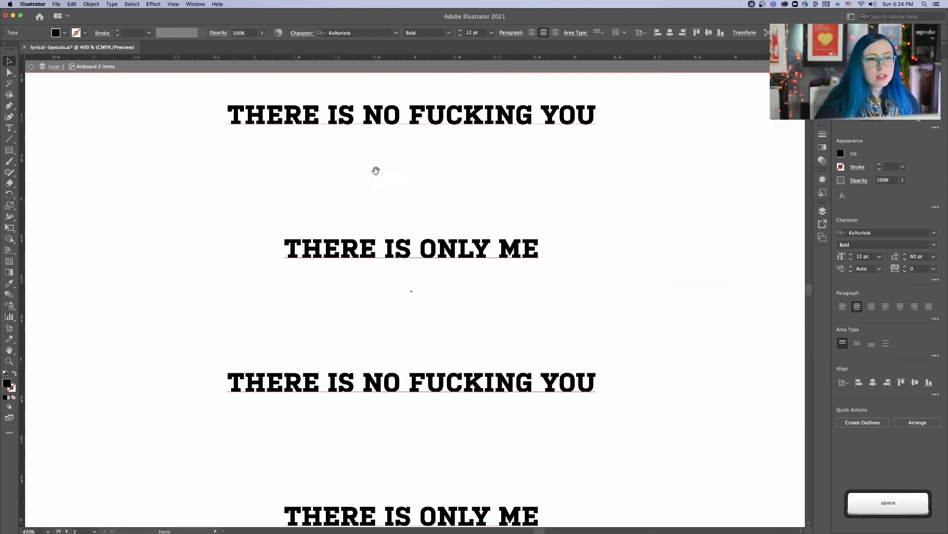
pyautogui.press('space')
pyautogui.moveTo(370, 186); pyautogui.dragTo(337, 451)
pyautogui.press('super')
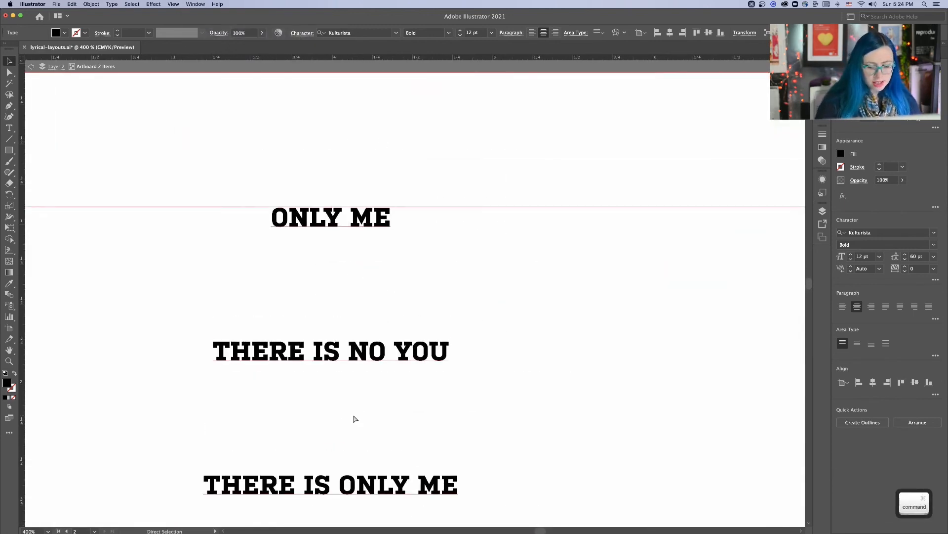
pyautogui.press('super+minus')
pyautogui.press('super+minus')
pyautogui.press('super+minus')
pyautogui.press('super+minus')
pyautogui.press('space')
pyautogui.moveTo(477, 401); pyautogui.dragTo(635, 260)
pyautogui.moveTo(298, 405); pyautogui.dragTo(579, 259)
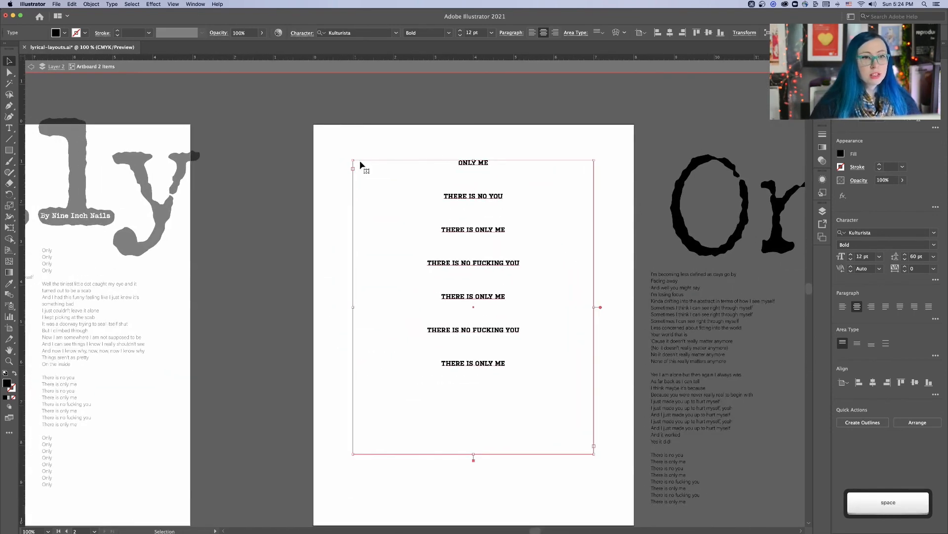
# Step: Enlarge the first letter "O" of the "ONLY ME" line to many times the other letters' size with the Touch Type tool
pyautogui.click(9, 127)
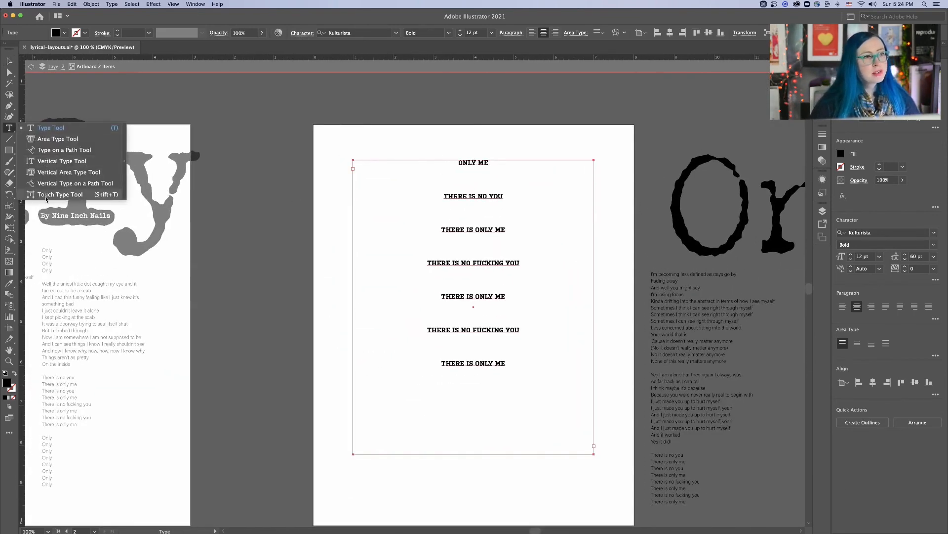
pyautogui.click(45, 196)
pyautogui.click(460, 162)
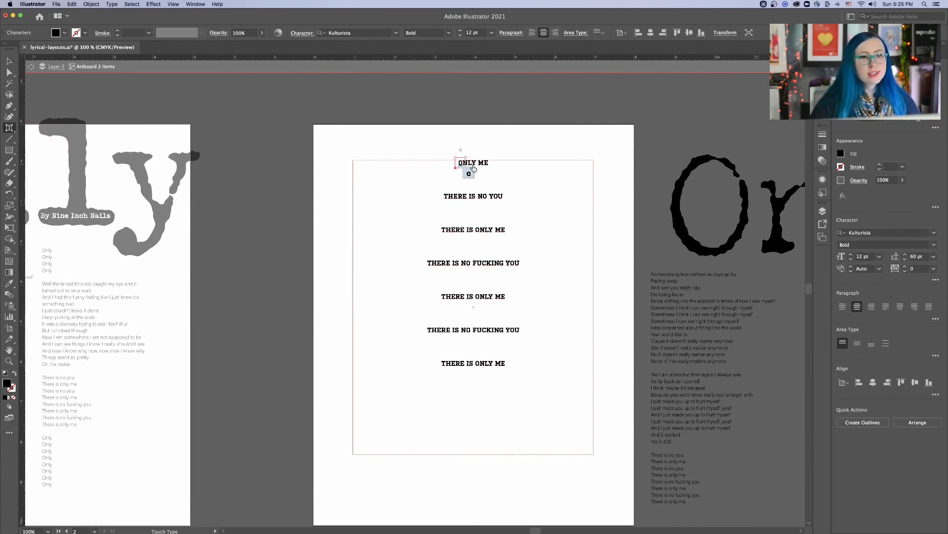
pyautogui.moveTo(463, 159); pyautogui.dragTo(552, 105)
pyautogui.press('Escape')
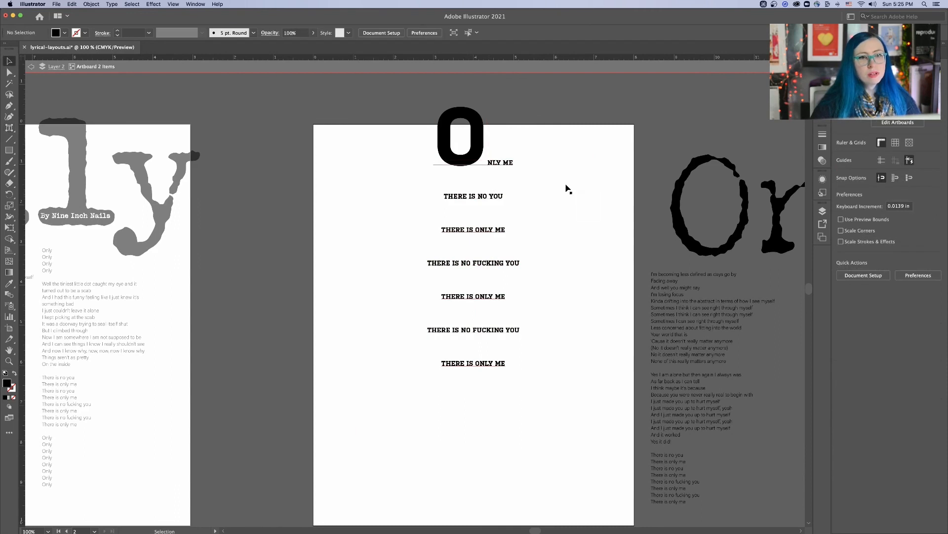
# Step: Move the lyric frame down so the large "O" fits on the artboard, and break the line right after it
pyautogui.moveTo(475, 156); pyautogui.dragTo(491, 196)
pyautogui.doubleClick(490, 196)
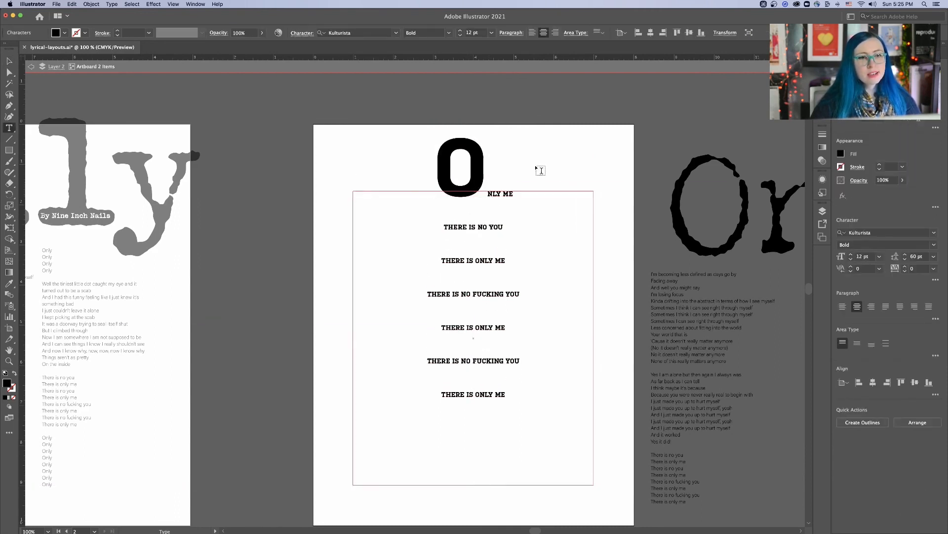
pyautogui.press('Return')
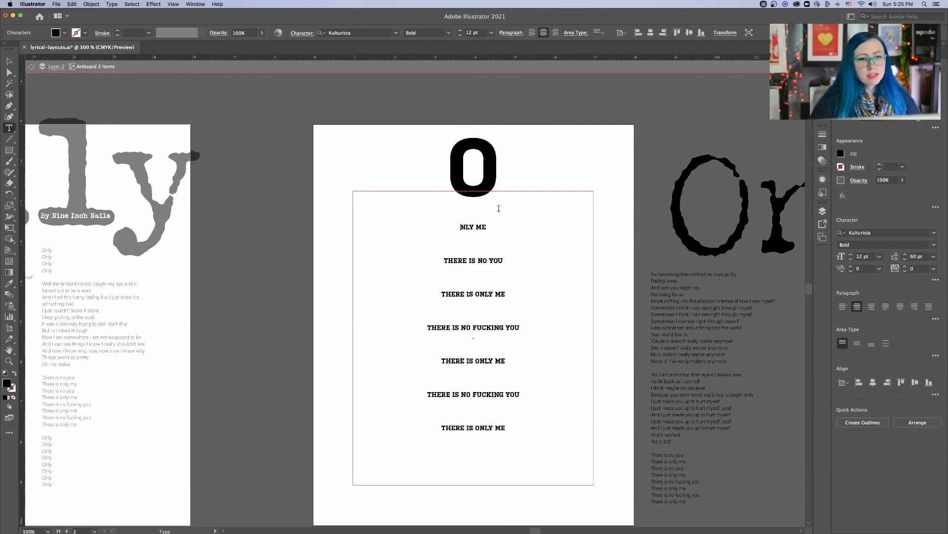
# Step: Exit isolation mode and place the slab serif eye chart directly beside the second artboard for reference
pyautogui.click(10, 62)
pyautogui.press('space')
pyautogui.moveTo(782, 81); pyautogui.dragTo(383, 299)
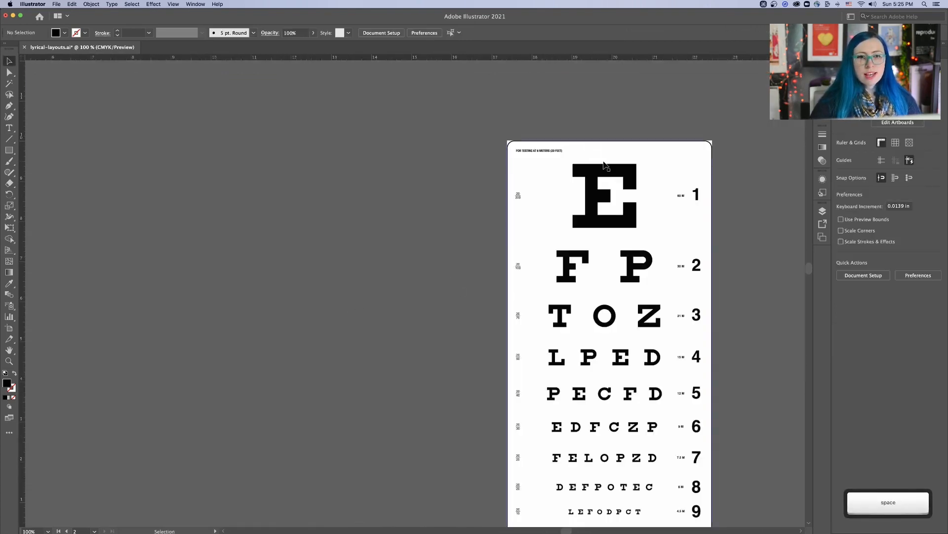
pyautogui.moveTo(526, 242); pyautogui.dragTo(487, 103)
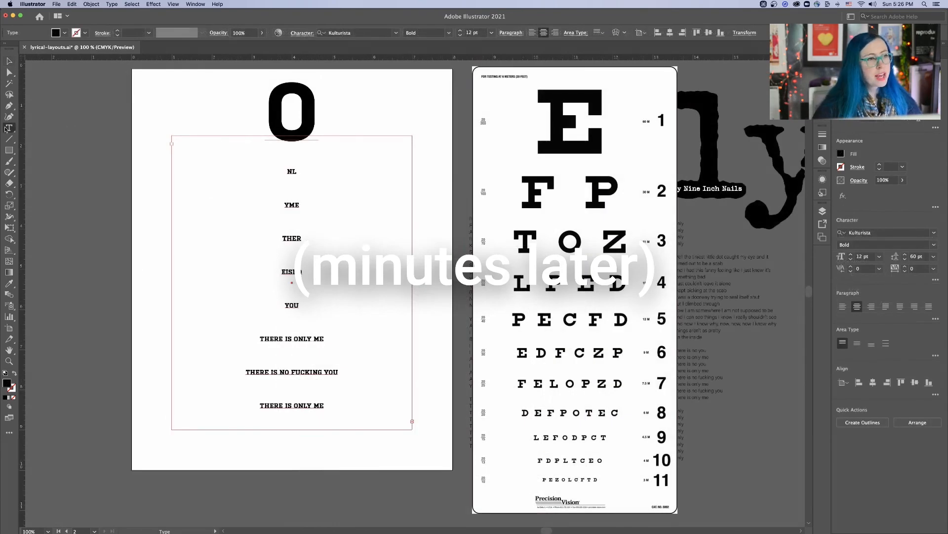
# Step: Enlarge the "N" and "L" of the second row with the Touch Type tool and space the two letters apart
pyautogui.moveTo(6, 129); pyautogui.dragTo(83, 199)
pyautogui.click(290, 172)
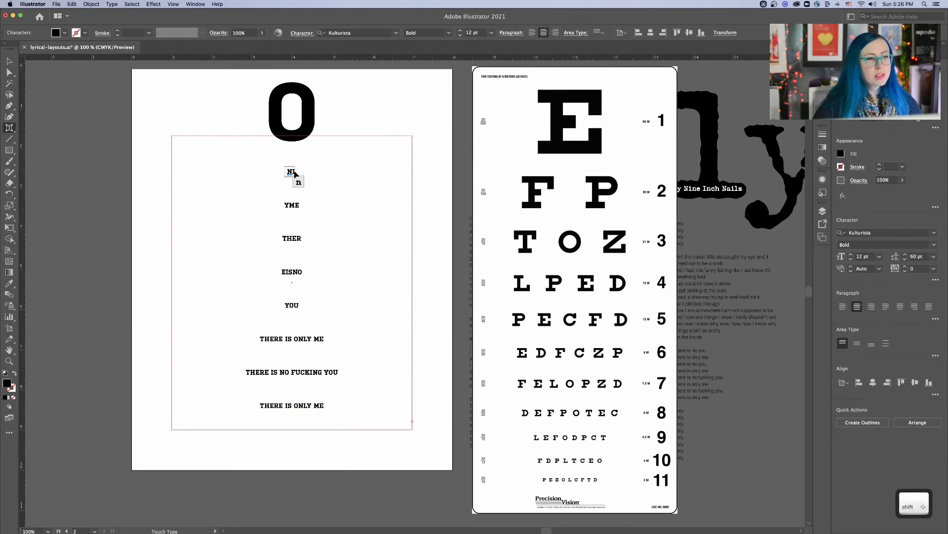
pyautogui.moveTo(296, 172); pyautogui.dragTo(335, 135)
pyautogui.moveTo(312, 168); pyautogui.dragTo(346, 142)
pyautogui.moveTo(268, 164); pyautogui.dragTo(324, 166)
pyautogui.press('cmd+z')
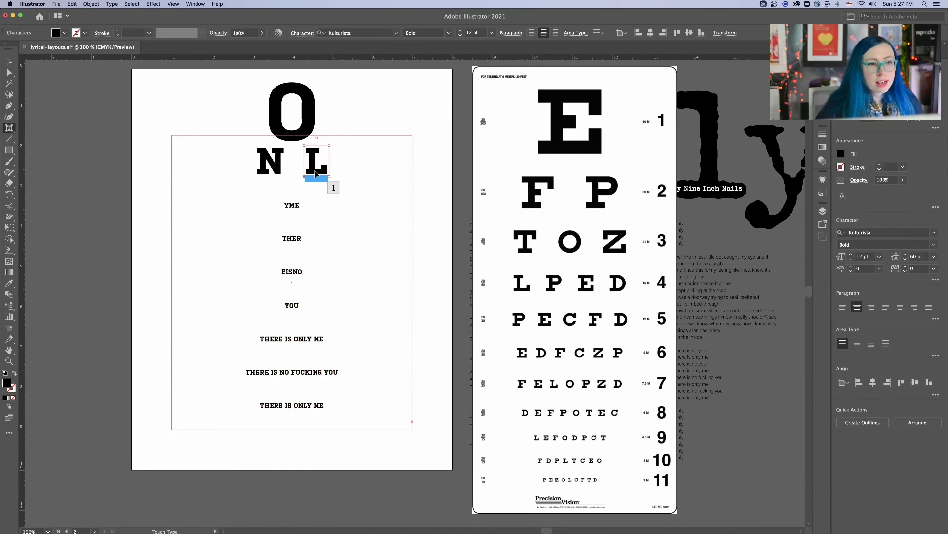
# Step: Enlarge the letters of the "YME" row with the Touch Type tool and spread them wider than the "NL" row
pyautogui.click(293, 205)
pyautogui.click(286, 206)
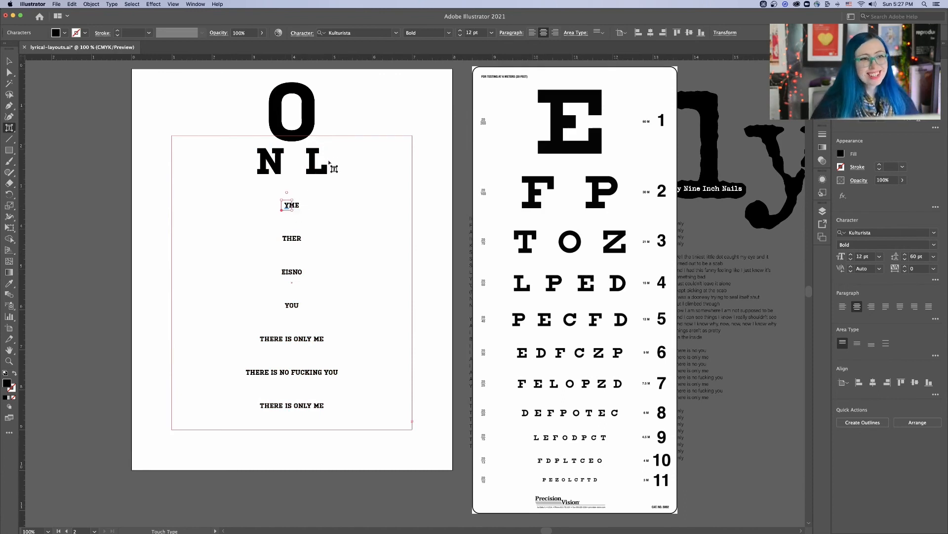
pyautogui.moveTo(294, 200)
pyautogui.mouseDown()
pyautogui.moveTo(319, 181)
pyautogui.moveTo(372, 200)
pyautogui.moveTo(312, 199)
pyautogui.mouseUp()
pyautogui.click(302, 207)
pyautogui.click(320, 200)
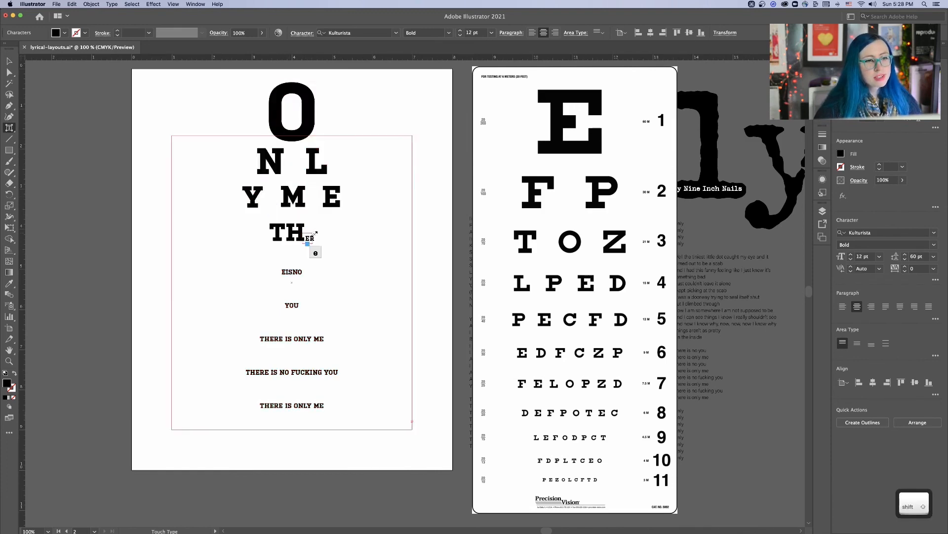
# Step: Enlarge the remaining small letters of the "THER" row to match its first two letters, and leave the Touch Type tool
pyautogui.moveTo(313, 244); pyautogui.dragTo(348, 218)
pyautogui.click(318, 239)
pyautogui.press('Escape')
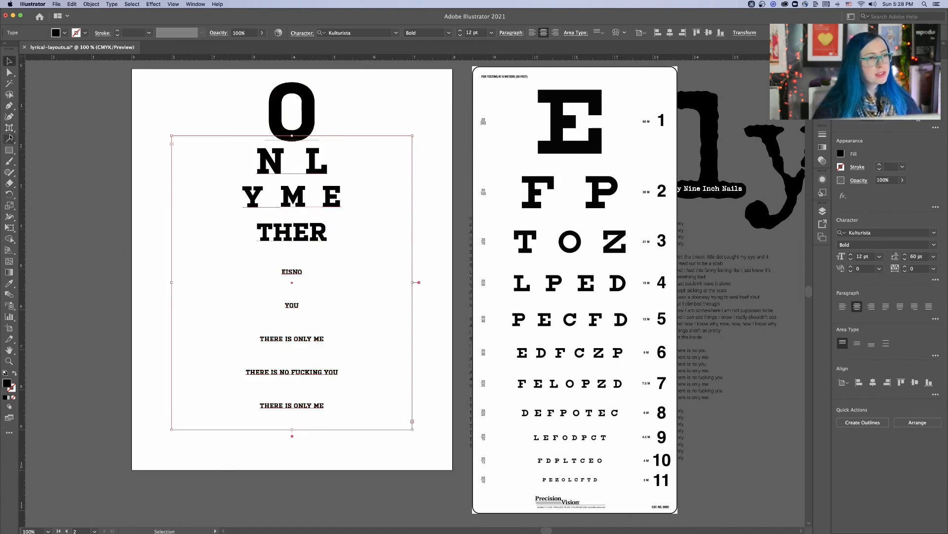
# Step: Widen the tracking of the "THER" row to 820 with the Type tool
pyautogui.press('t')
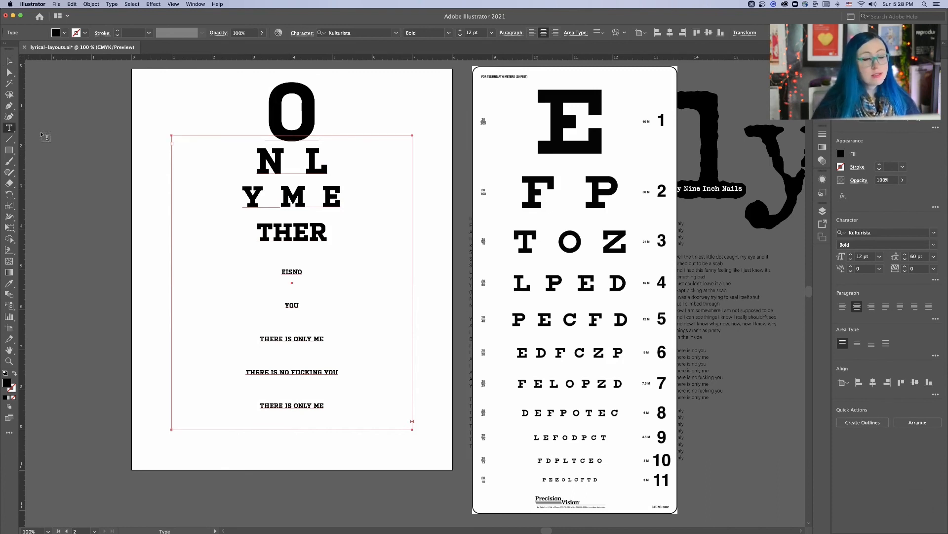
pyautogui.doubleClick(295, 232)
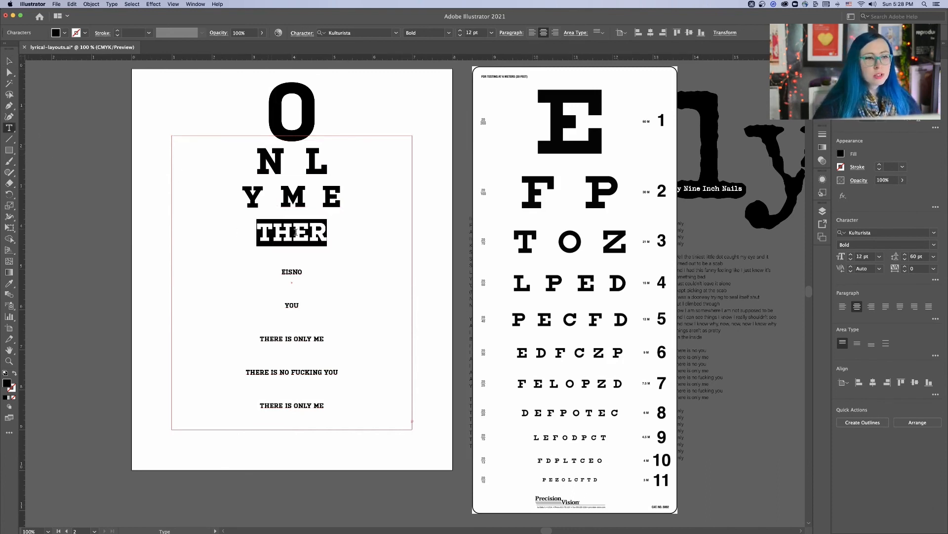
pyautogui.hotkey('alt', 'Right')
pyautogui.hotkey('alt', 'Right')
pyautogui.hotkey('alt', 'Right')
pyautogui.hotkey('alt', 'Right')
pyautogui.hotkey('alt', 'Right')
pyautogui.hotkey('alt', 'Right')
pyautogui.hotkey('alt', 'Right')
pyautogui.hotkey('alt', 'Right')
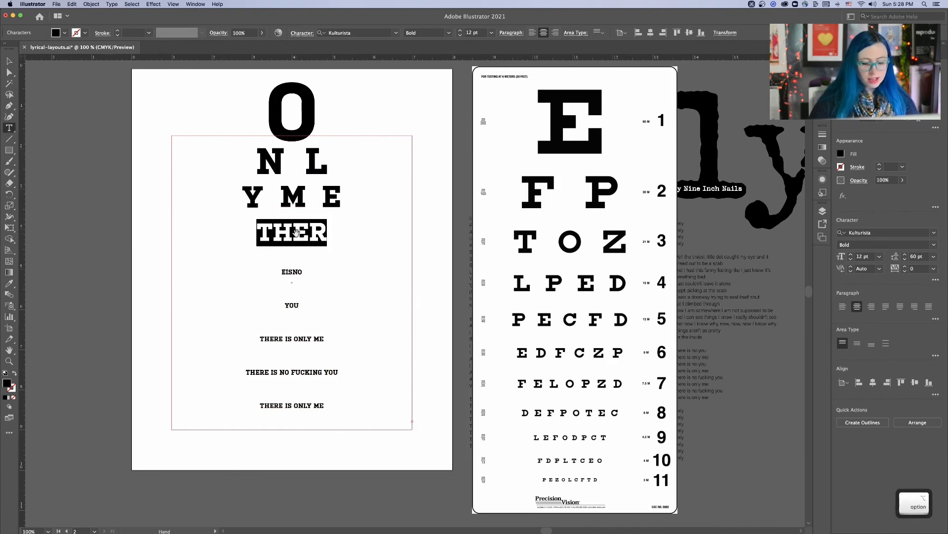
pyautogui.hotkey('alt', 'Right')
pyautogui.hotkey('alt', 'Right')
pyautogui.hotkey('alt', 'Right')
pyautogui.hotkey('alt', 'Right')
pyautogui.hotkey('alt', 'Right')
pyautogui.hotkey('alt', 'Right')
pyautogui.hotkey('alt', 'Right')
pyautogui.hotkey('alt', 'Right')
pyautogui.hotkey('alt', 'Right')
pyautogui.hotkey('alt', 'Right')
pyautogui.hotkey('alt', 'Right')
pyautogui.hotkey('alt', 'Right')
pyautogui.hotkey('alt', 'Right')
pyautogui.hotkey('alt', 'Right')
pyautogui.hotkey('alt', 'Right')
pyautogui.hotkey('alt', 'Right')
pyautogui.hotkey('alt', 'Right')
pyautogui.hotkey('alt', 'Right')
pyautogui.hotkey('alt', 'Right')
pyautogui.hotkey('alt', 'Right')
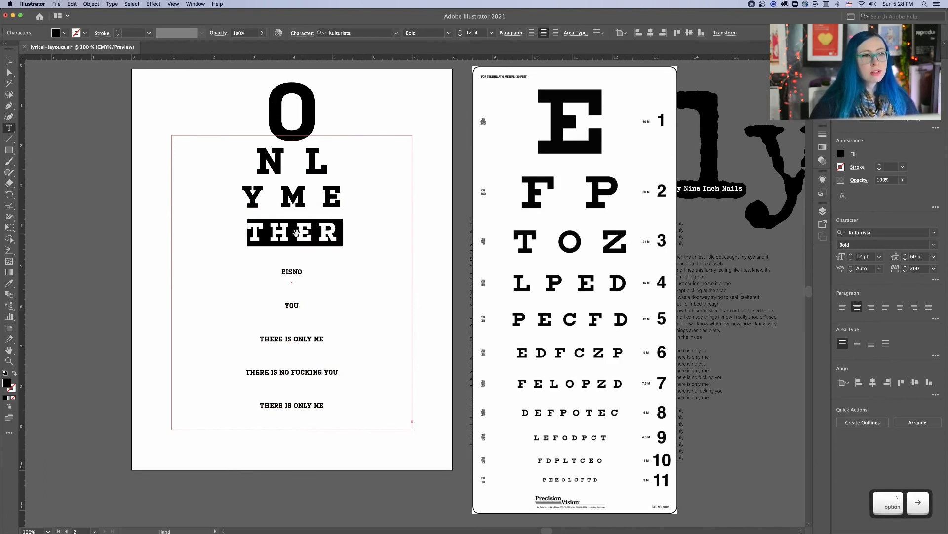
pyautogui.hotkey('alt', 'Right')
pyautogui.hotkey('alt', 'Right')
pyautogui.hotkey('alt', 'Right')
pyautogui.hotkey('alt', 'Right')
pyautogui.hotkey('alt', 'Right')
pyautogui.hotkey('alt', 'Right')
pyautogui.hotkey('alt', 'Right')
pyautogui.hotkey('alt', 'Right')
pyautogui.hotkey('alt', 'Right')
pyautogui.hotkey('alt', 'Right')
pyautogui.hotkey('alt', 'Right')
pyautogui.hotkey('alt', 'Right')
pyautogui.hotkey('alt', 'Right')
pyautogui.hotkey('alt', 'Right')
pyautogui.hotkey('alt', 'Right')
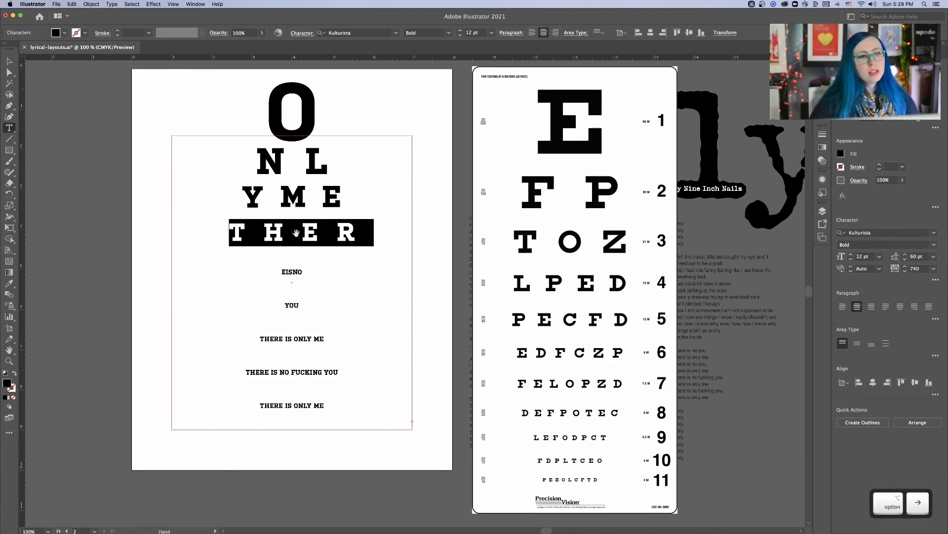
pyautogui.hotkey('alt', 'Left')
pyautogui.hotkey('alt', 'Left')
pyautogui.hotkey('alt', 'Left')
pyautogui.hotkey('alt', 'Left')
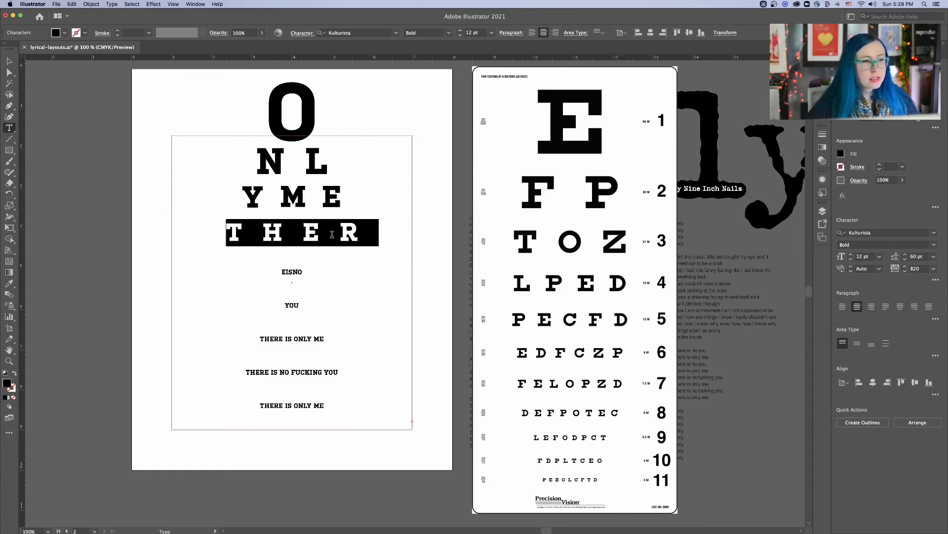
pyautogui.click(390, 313)
# Step: Set the leading of all the lyric text in the frame to 66 pt
pyautogui.doubleClick(279, 160)
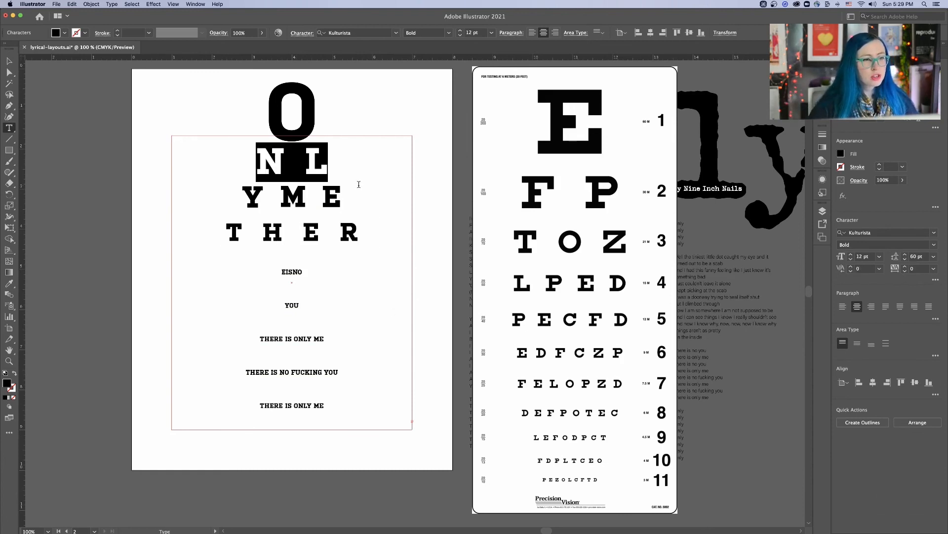
pyautogui.press('cmd+a')
pyautogui.hotkey('alt', 'Up')
pyautogui.hotkey('alt', 'Up')
pyautogui.hotkey('alt', 'Up')
# Step: Set the font size of the "EISNO" row to 48 pt
pyautogui.click(367, 337)
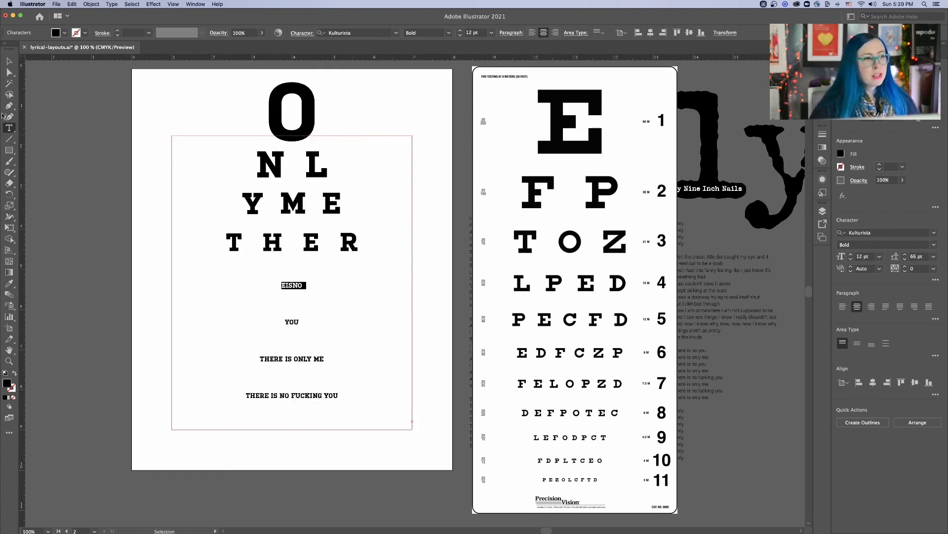
pyautogui.click(491, 32)
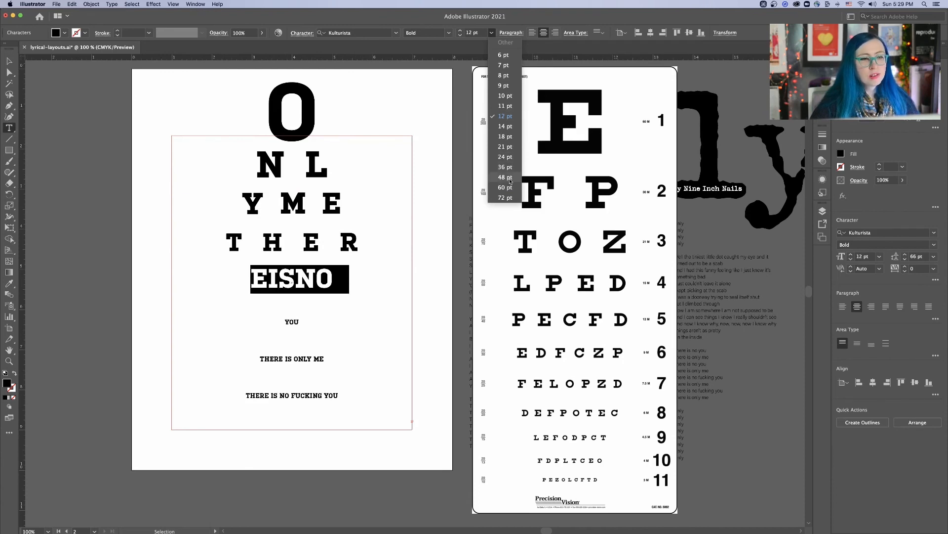
pyautogui.click(505, 177)
pyautogui.press('alt')
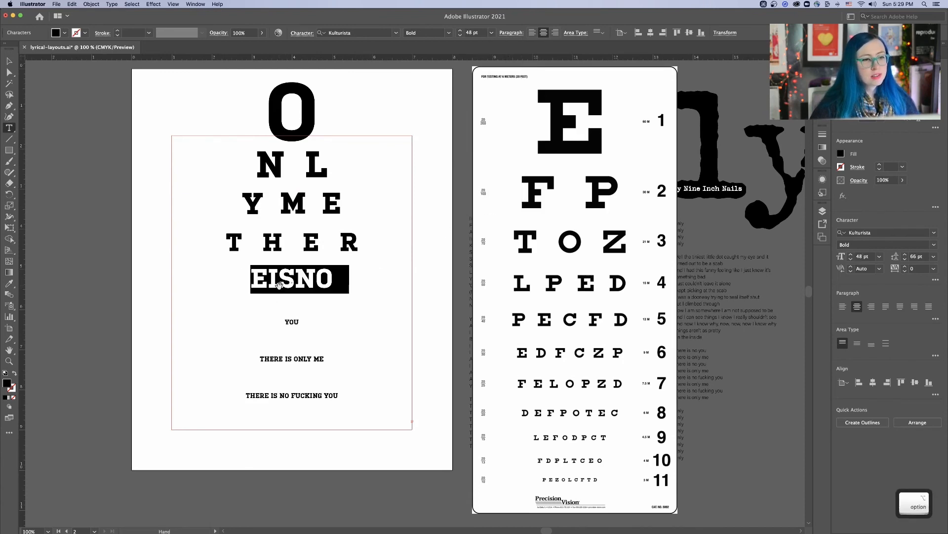
# Step: Set the "EISNO" row to 36 pt and widen its tracking to 900 so it is as wide as the "THER" row
pyautogui.hotkey('alt', 'Right')
pyautogui.hotkey('alt', 'Right')
pyautogui.hotkey('alt', 'Right')
pyautogui.hotkey('alt', 'Right')
pyautogui.hotkey('alt', 'Right')
pyautogui.hotkey('alt', 'Right')
pyautogui.hotkey('alt', 'Right')
pyautogui.hotkey('alt', 'Right')
pyautogui.hotkey('alt', 'Right')
pyautogui.hotkey('alt', 'Right')
pyautogui.hotkey('alt', 'Right')
pyautogui.hotkey('alt', 'Right')
pyautogui.hotkey('alt', 'Right')
pyautogui.hotkey('alt', 'Right')
pyautogui.hotkey('alt', 'Right')
pyautogui.hotkey('alt', 'Right')
pyautogui.hotkey('alt', 'Right')
pyautogui.hotkey('alt', 'Right')
pyautogui.hotkey('alt', 'Right')
pyautogui.hotkey('alt', 'Right')
pyautogui.hotkey('alt', 'Right')
pyautogui.hotkey('alt', 'Right')
pyautogui.hotkey('alt', 'Right')
pyautogui.hotkey('alt', 'Right')
pyautogui.hotkey('alt', 'Right')
pyautogui.hotkey('alt', 'Right')
pyautogui.hotkey('alt', 'Right')
pyautogui.hotkey('alt', 'Right')
pyautogui.hotkey('alt', 'Right')
pyautogui.hotkey('alt', 'Right')
pyautogui.hotkey('alt', 'Right')
pyautogui.hotkey('alt', 'Right')
pyautogui.hotkey('alt', 'Left')
pyautogui.hotkey('alt', 'Left')
pyautogui.hotkey('alt', 'Left')
pyautogui.hotkey('alt', 'Left')
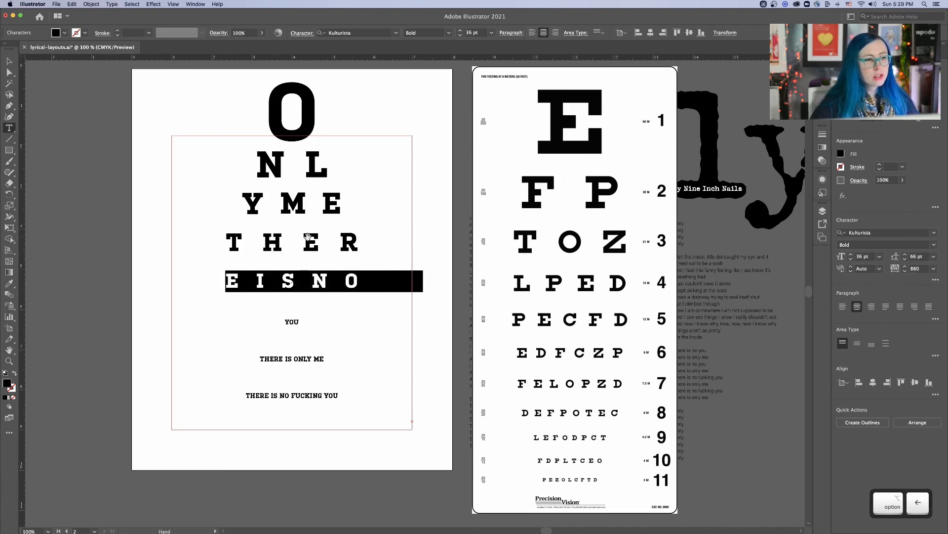
pyautogui.hotkey('alt', 'Right')
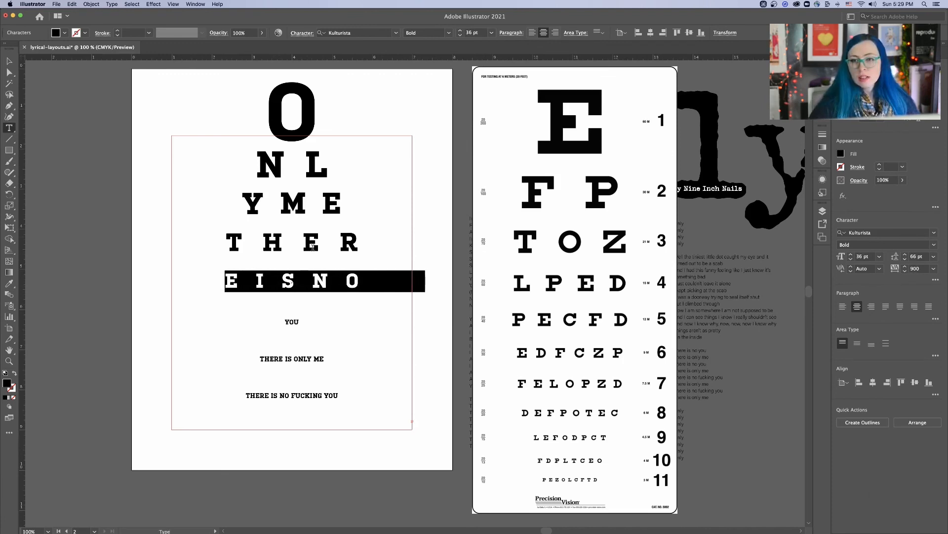
# Step: Join the "THERE IS ONLY ME" line onto the end of the "YOU" line, separated by a space
pyautogui.click(300, 323)
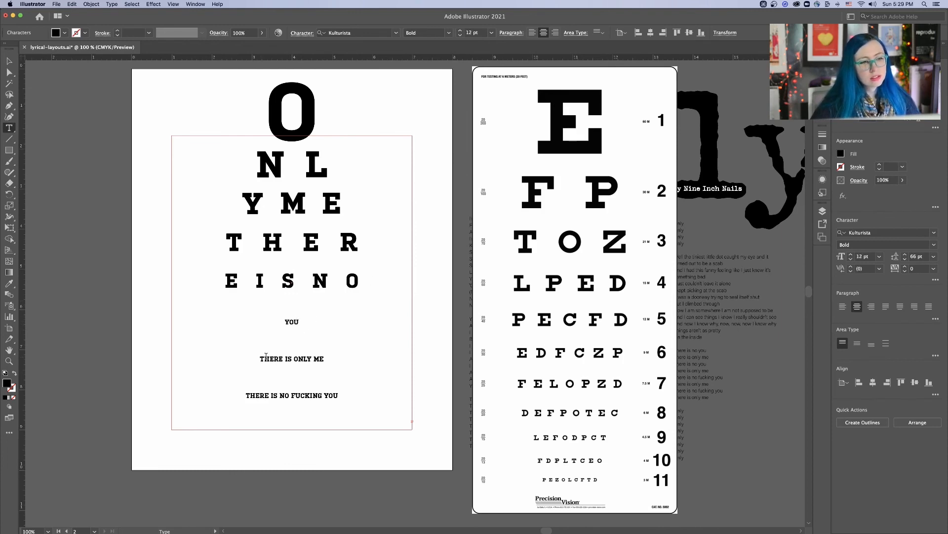
pyautogui.press('Right')
pyautogui.press('BackSpace')
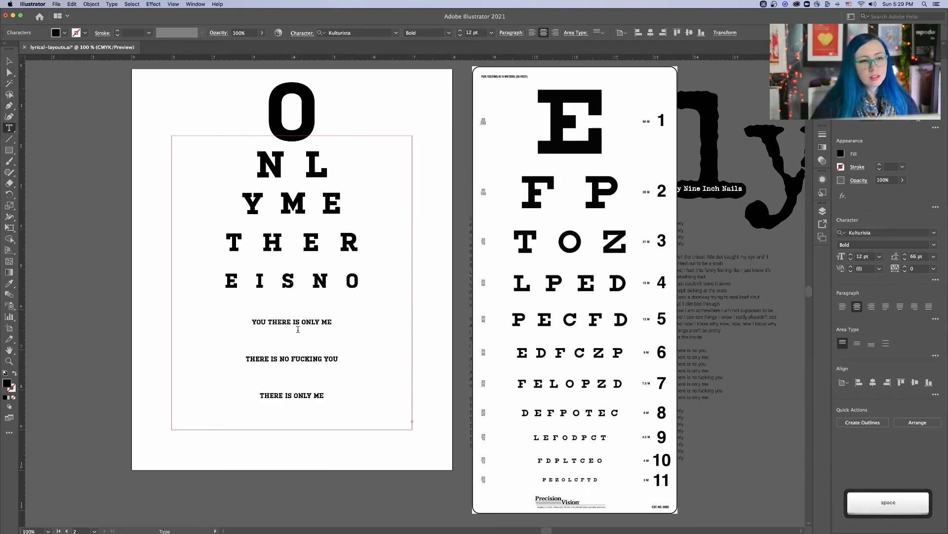
pyautogui.click(9, 60)
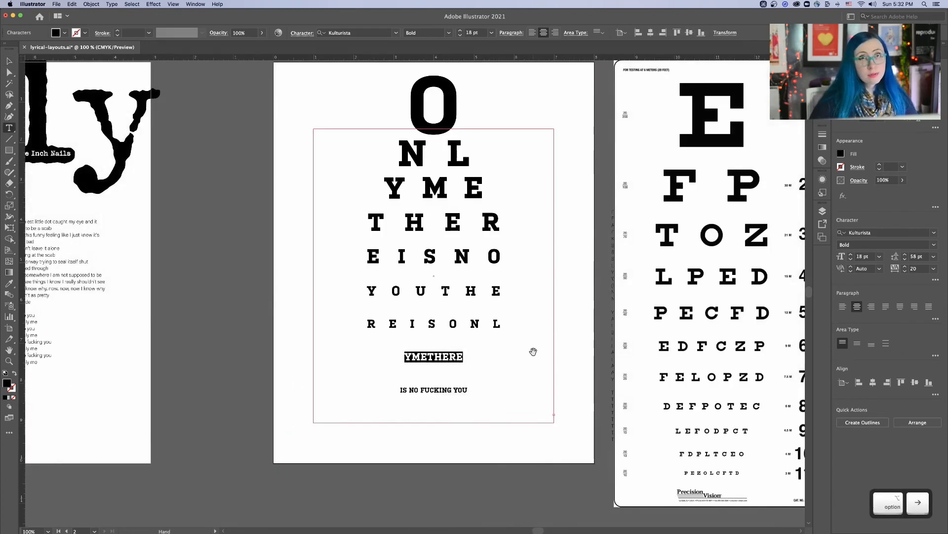
# Step: Widen the tracking of the 18 pt "YMETHERE" row to span the same width as the rows above it
pyautogui.hotkey('alt', 'Right')
pyautogui.hotkey('alt', 'Right')
pyautogui.hotkey('alt', 'Right')
pyautogui.hotkey('alt', 'Right')
pyautogui.hotkey('alt', 'Right')
pyautogui.hotkey('alt', 'Right')
pyautogui.hotkey('alt', 'Right')
pyautogui.hotkey('alt', 'Right')
pyautogui.hotkey('alt', 'Right')
pyautogui.hotkey('alt', 'Right')
pyautogui.hotkey('alt', 'Right')
pyautogui.hotkey('alt', 'Right')
pyautogui.hotkey('alt', 'Right')
pyautogui.hotkey('alt', 'Right')
pyautogui.hotkey('alt', 'Right')
pyautogui.hotkey('alt', 'Right')
pyautogui.hotkey('alt', 'Right')
pyautogui.hotkey('alt', 'Right')
pyautogui.hotkey('alt', 'Right')
pyautogui.hotkey('alt', 'Right')
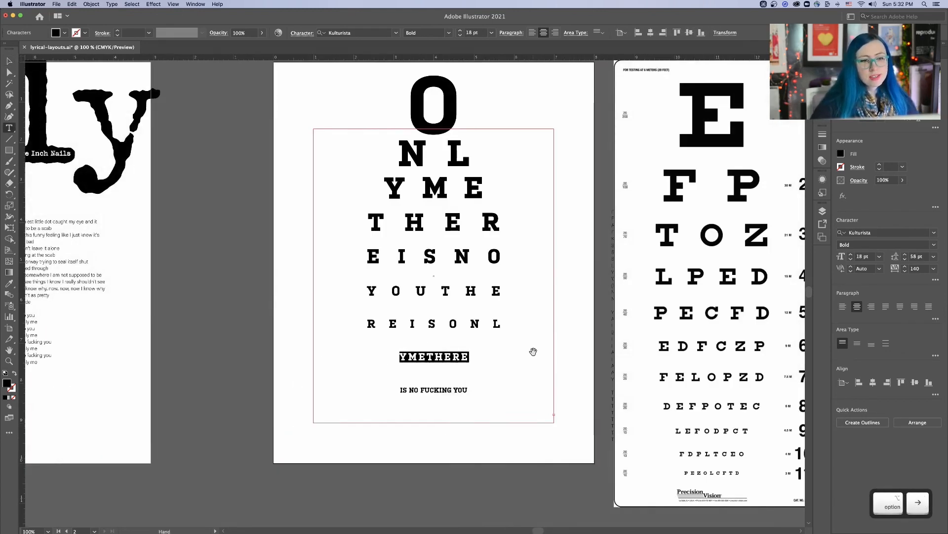
pyautogui.hotkey('alt', 'Right')
pyautogui.hotkey('alt', 'Right')
pyautogui.hotkey('alt', 'Right')
pyautogui.hotkey('alt', 'Right')
pyautogui.hotkey('alt', 'Right')
pyautogui.hotkey('alt', 'Right')
pyautogui.hotkey('alt', 'Right')
pyautogui.hotkey('alt', 'Right')
pyautogui.hotkey('alt', 'Right')
pyautogui.hotkey('alt', 'Right')
pyautogui.hotkey('alt', 'Right')
pyautogui.hotkey('alt', 'Right')
pyautogui.hotkey('alt', 'Right')
pyautogui.hotkey('alt', 'Right')
pyautogui.hotkey('alt', 'Right')
pyautogui.hotkey('alt', 'Right')
pyautogui.hotkey('alt', 'Right')
pyautogui.hotkey('alt', 'Right')
pyautogui.hotkey('alt', 'Right')
pyautogui.hotkey('alt', 'Right')
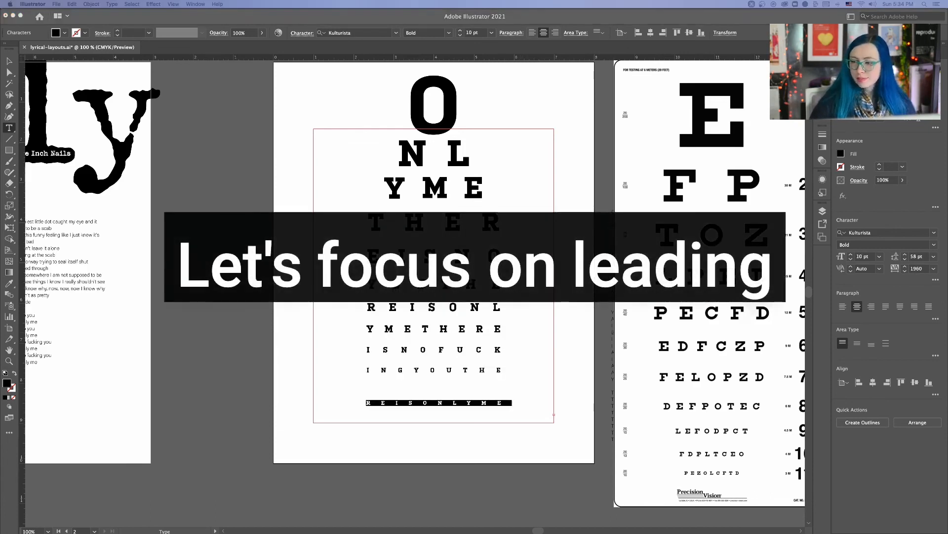
# Step: Tighten the leading of the last eye-chart row, "REISONLYME", to 34 pt
pyautogui.hotkey('alt', 'Up')
pyautogui.hotkey('alt', 'Up')
pyautogui.hotkey('alt', 'Up')
pyautogui.hotkey('alt', 'Up')
pyautogui.hotkey('alt', 'Up')
pyautogui.hotkey('alt', 'Up')
pyautogui.hotkey('alt', 'Up')
pyautogui.hotkey('alt', 'Up')
pyautogui.hotkey('alt', 'Up')
pyautogui.hotkey('alt', 'Up')
pyautogui.hotkey('alt', 'Up')
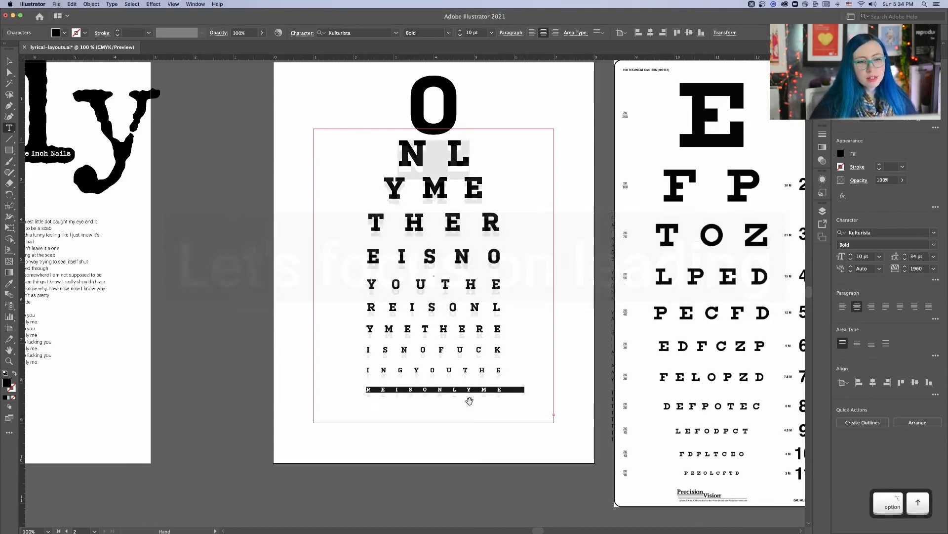
# Step: Set the leading of the "YME" row to 70 pt
pyautogui.tripleClick(446, 188)
pyautogui.hotkey('alt', 'Down')
pyautogui.hotkey('alt', 'Down')
pyautogui.hotkey('alt', 'Down')
pyautogui.hotkey('alt', 'Down')
pyautogui.hotkey('alt', 'Down')
pyautogui.hotkey('alt', 'Down')
pyautogui.hotkey('alt', 'Down')
pyautogui.hotkey('alt', 'Down')
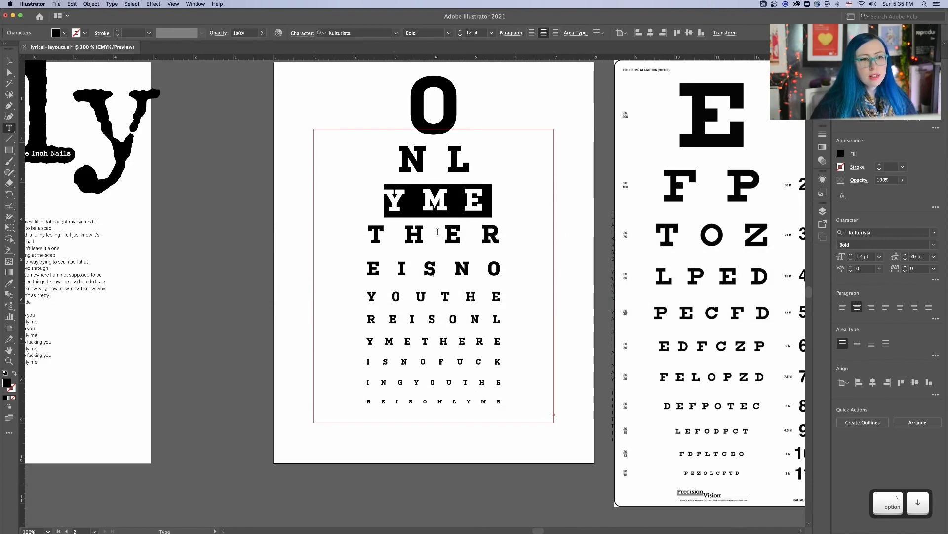
# Step: Loosen the leading of the "THER" row and set the "NL" row's leading to 72 pt
pyautogui.tripleClick(439, 230)
pyautogui.hotkey('alt', 'Down')
pyautogui.hotkey('alt', 'Down')
pyautogui.hotkey('alt', 'Down')
pyautogui.hotkey('alt', 'Down')
pyautogui.hotkey('alt', 'Down')
pyautogui.click(469, 186)
pyautogui.press('Escape')
pyautogui.click(331, 229)
pyautogui.press('super+minus')
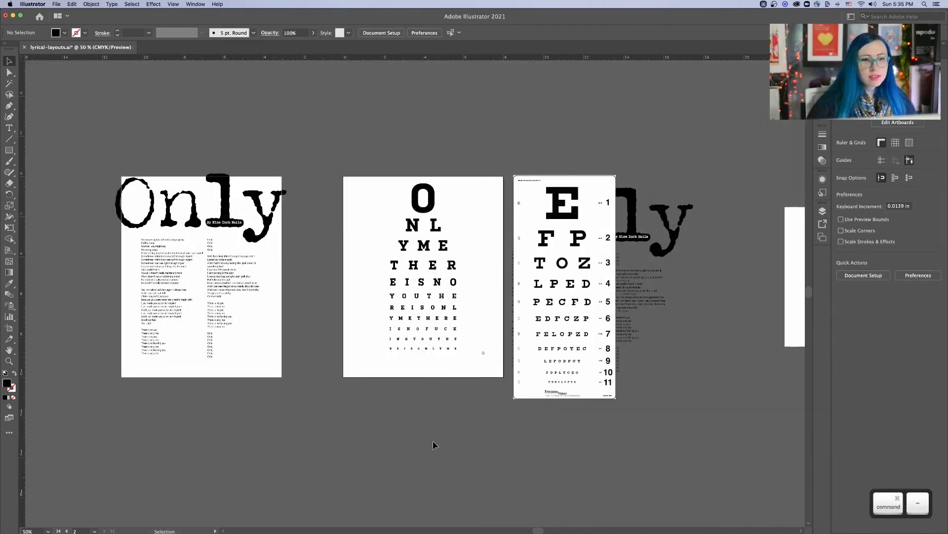
pyautogui.doubleClick(419, 225)
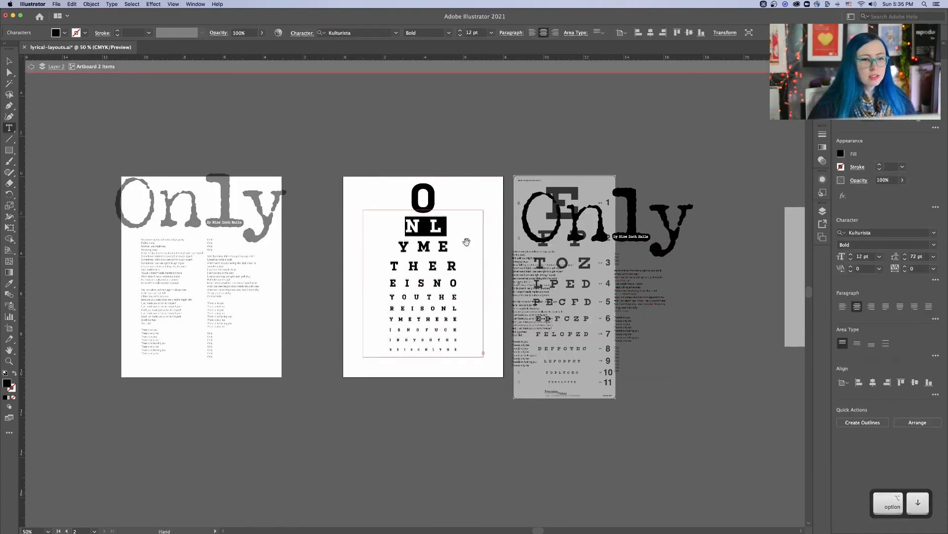
pyautogui.click(473, 358)
# Step: Move all the eye-chart rows left and slightly lower on the second artboard
pyautogui.press('alt+super+8')
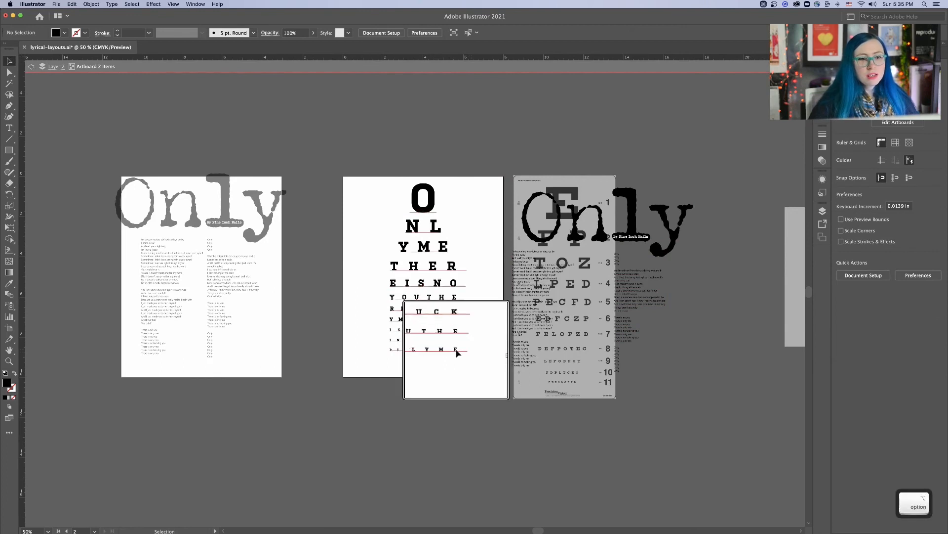
pyautogui.press('alt+super+8')
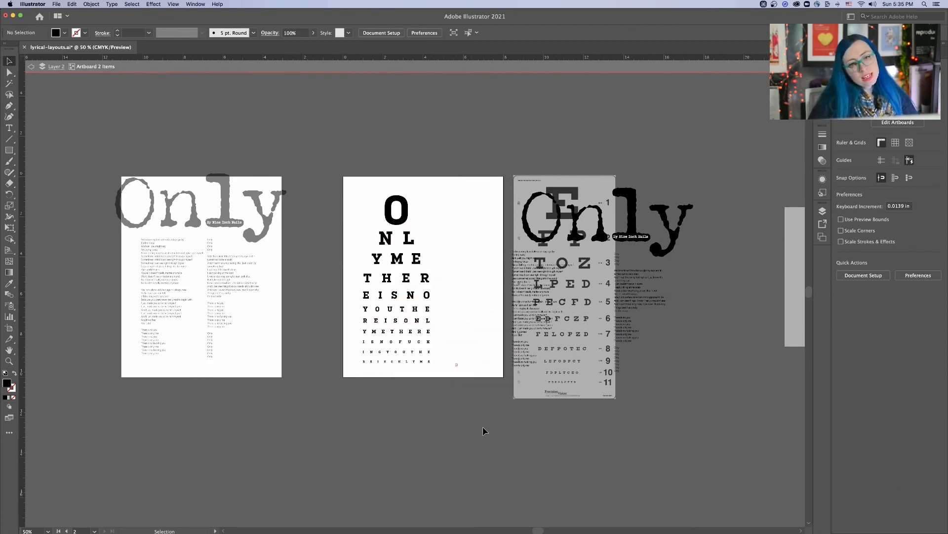
pyautogui.moveTo(404, 283); pyautogui.dragTo(432, 282)
pyautogui.press('super+z')
pyautogui.click(474, 467)
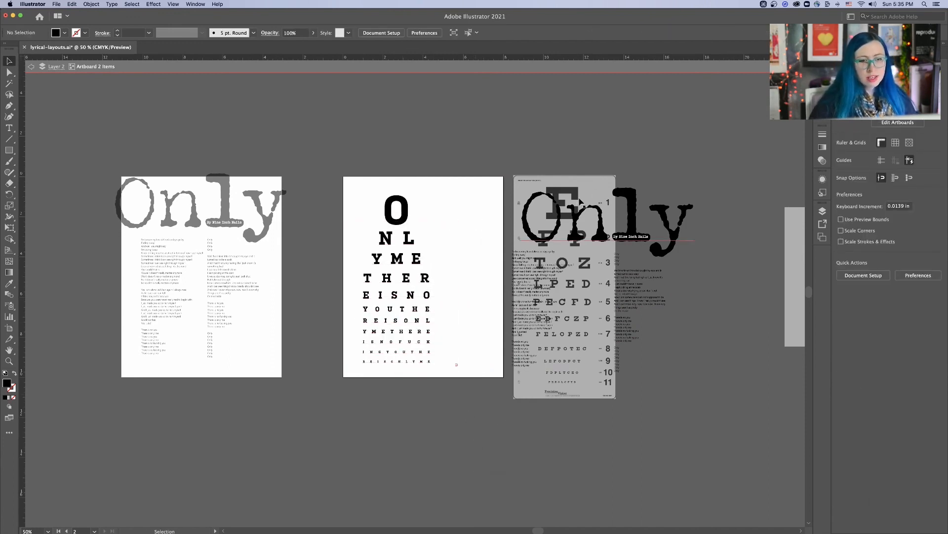
# Step: Move the spare "Only" title, byline and lyric columns off the reference chart to the space below it, and leave isolation mode
pyautogui.moveTo(572, 212); pyautogui.dragTo(434, 479)
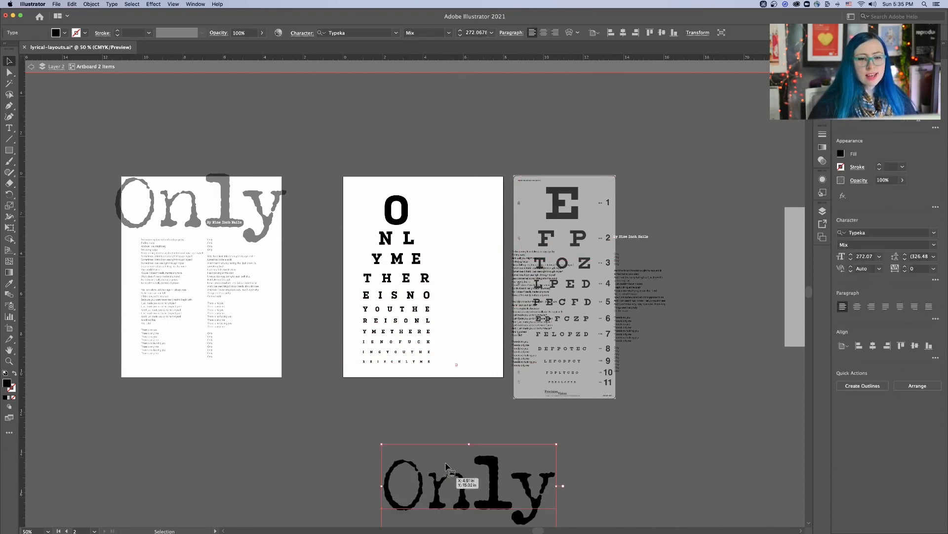
pyautogui.click(530, 287)
pyautogui.moveTo(529, 286); pyautogui.dragTo(630, 241)
pyautogui.moveTo(637, 297); pyautogui.dragTo(714, 472)
pyautogui.press('super+shift+a')
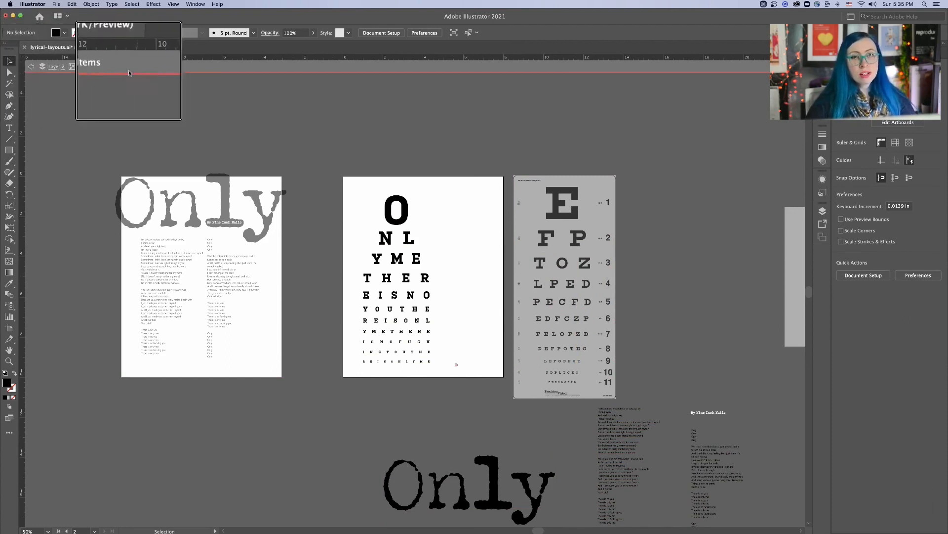
pyautogui.press('ctrl')
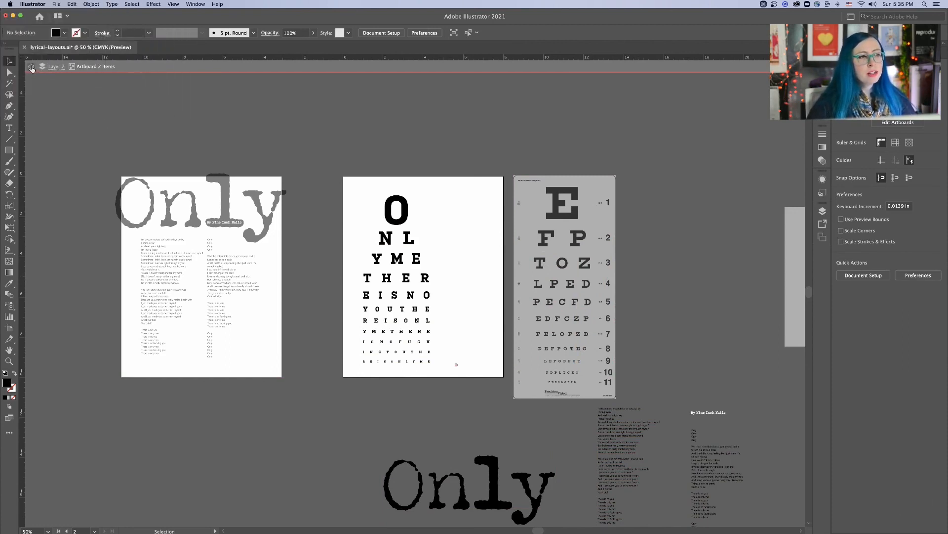
pyautogui.click(32, 67)
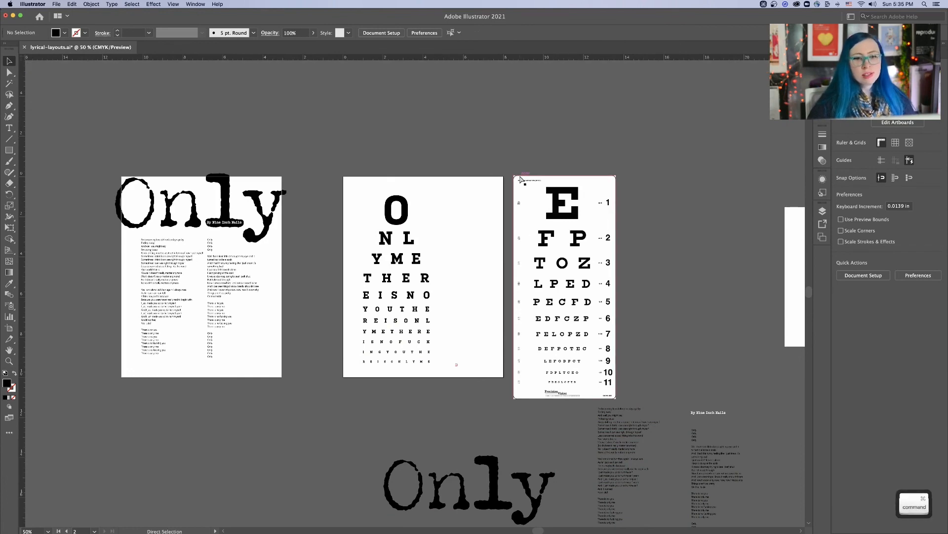
# Step: Shift the eye-chart rows slightly to the right on the second artboard, keeping their height
pyautogui.scroll(5, 520, 178)
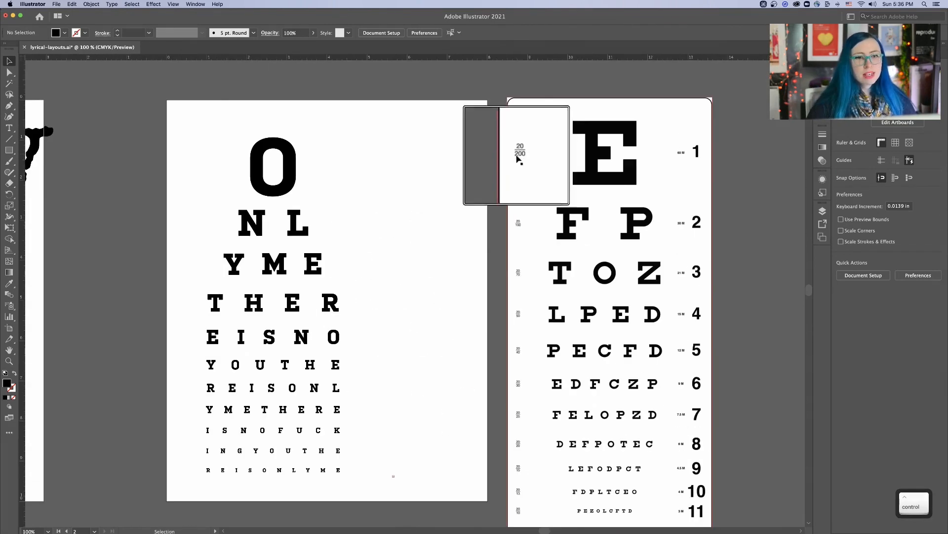
pyautogui.press('alt')
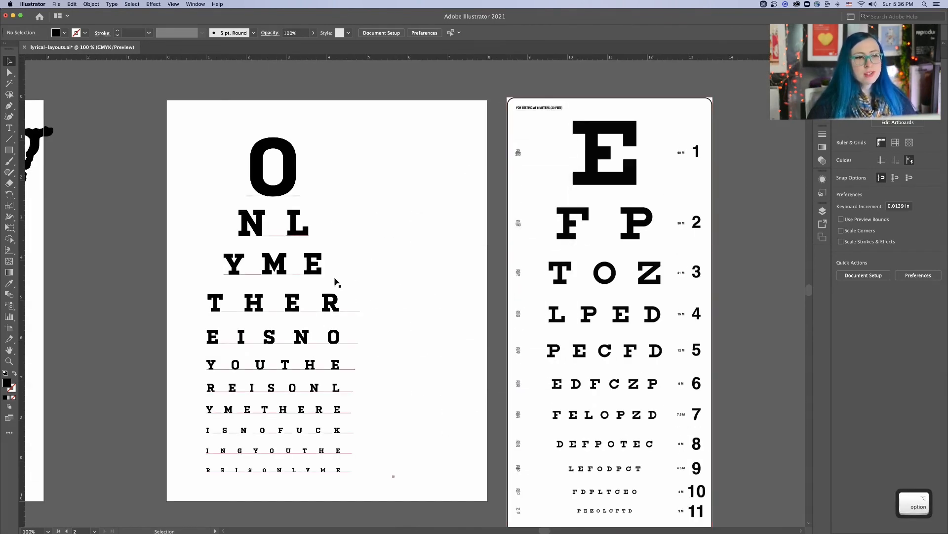
pyautogui.click(259, 176)
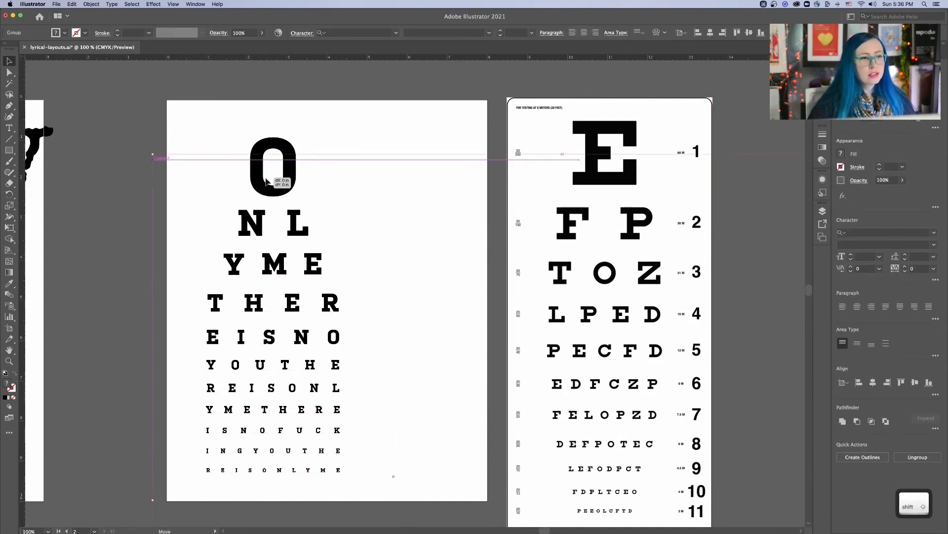
pyautogui.moveTo(259, 180); pyautogui.dragTo(268, 181)
pyautogui.click(726, 328)
pyautogui.press('alt')
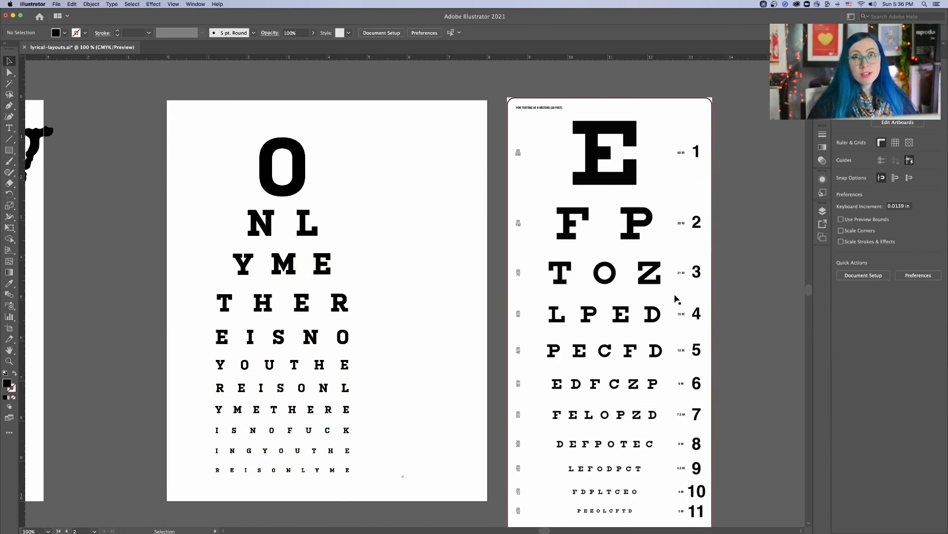
# Step: Move the eye-chart rows up on the artboard to leave room beneath the last row, like the reference chart's logo area
pyautogui.scroll(-3, 708, 285)
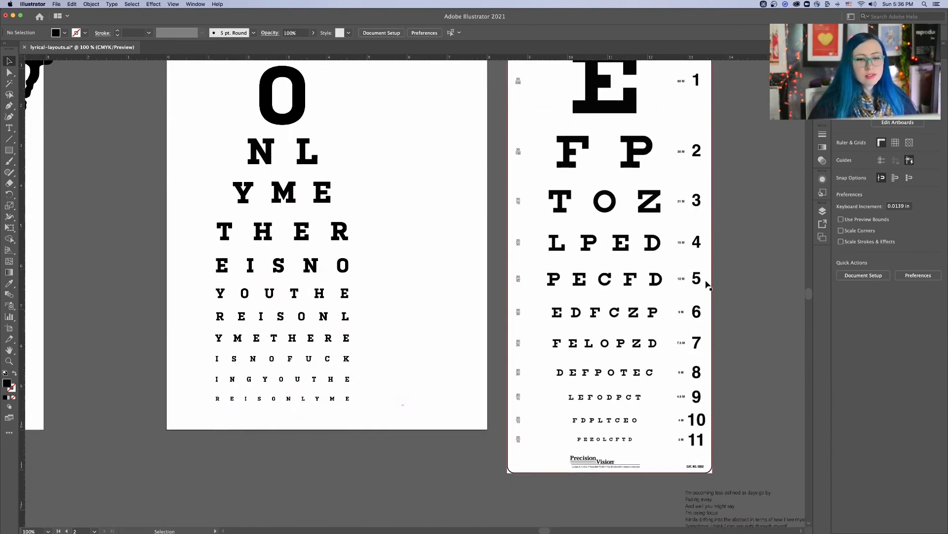
pyautogui.press('alt')
pyautogui.press('alt')
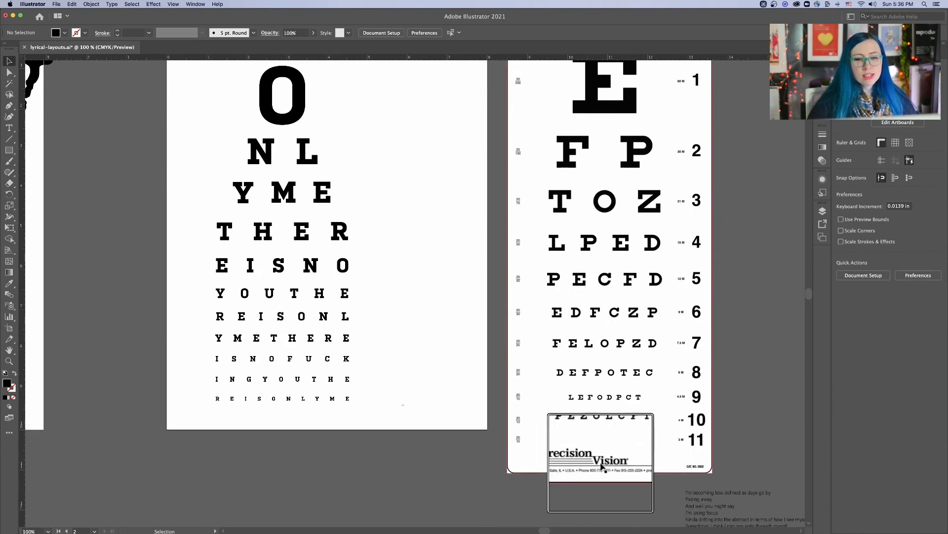
pyautogui.scroll(2, 296, 257)
pyautogui.moveTo(301, 278); pyautogui.dragTo(302, 262)
pyautogui.click(447, 453)
pyautogui.scroll(-2, 433, 396)
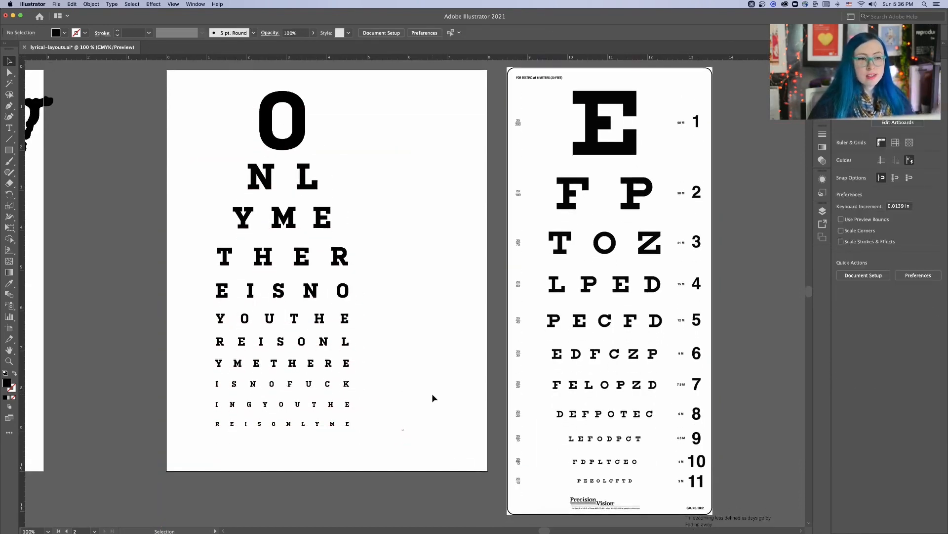
# Step: Place a copy of the first artboard's byline beneath the last eye-chart row, reduced to "Nine Inch Nails"
pyautogui.scroll(-2, 447, 404)
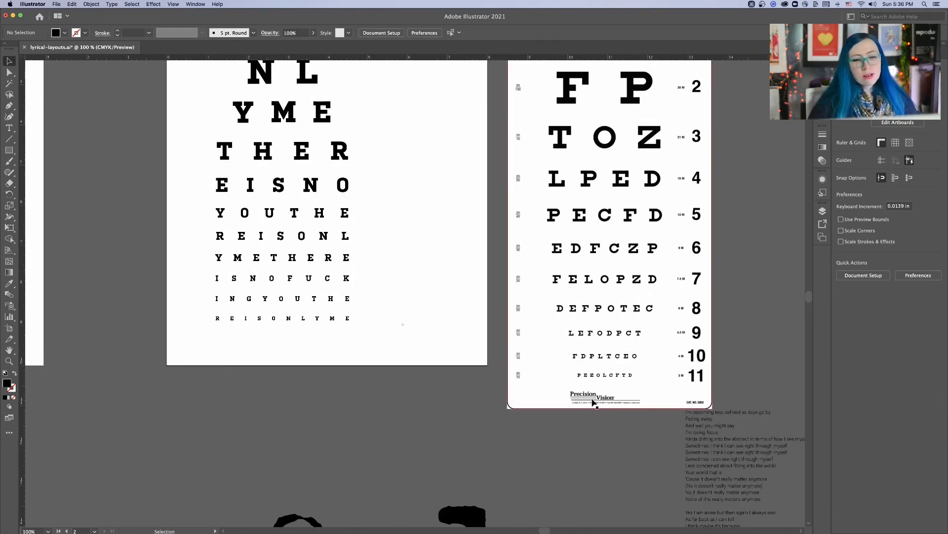
pyautogui.scroll(-2, 593, 402)
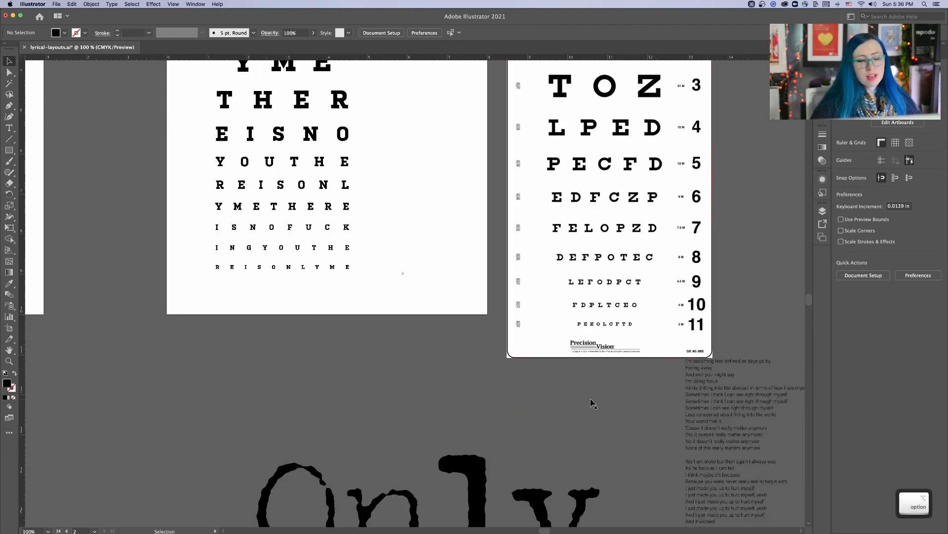
pyautogui.scroll(-2, 593, 403)
pyautogui.press('space')
pyautogui.moveTo(317, 296); pyautogui.dragTo(421, 331)
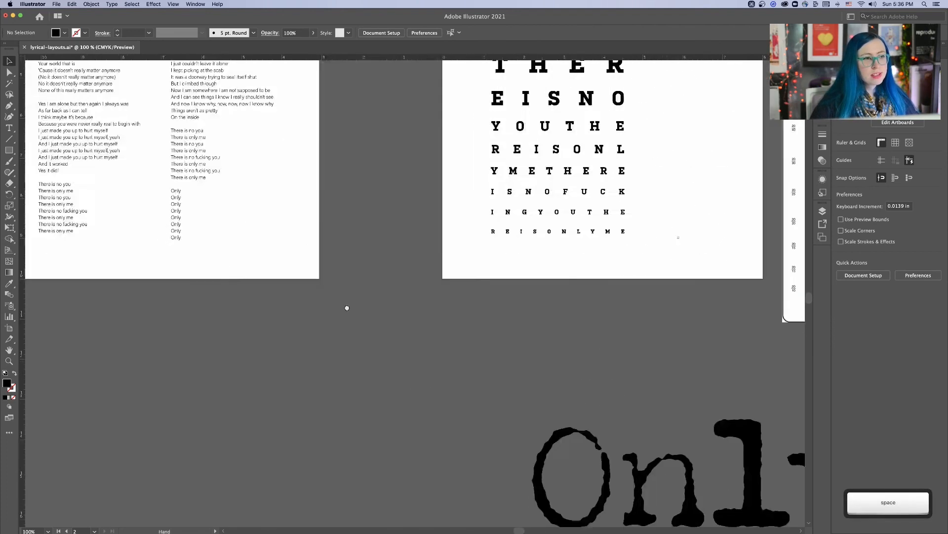
pyautogui.hscroll(4, 593, 430)
pyautogui.scroll(-1, 593, 430)
pyautogui.press('super+a')
pyautogui.scroll(4, 494, 197)
# Step: Set the "Nine Inch Nails" line's font style to Bold and scale the line down to about 11 pt
pyautogui.click(488, 33)
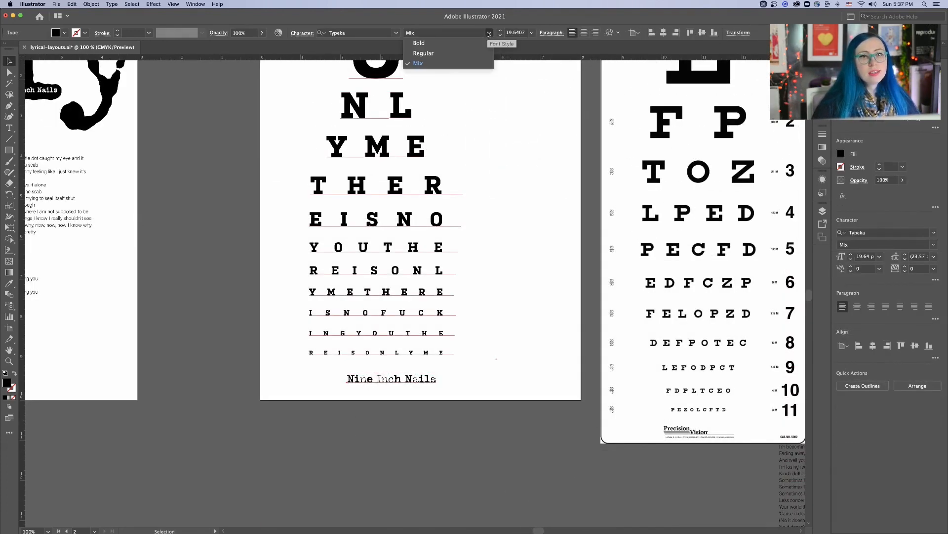
pyautogui.click(464, 50)
pyautogui.click(418, 395)
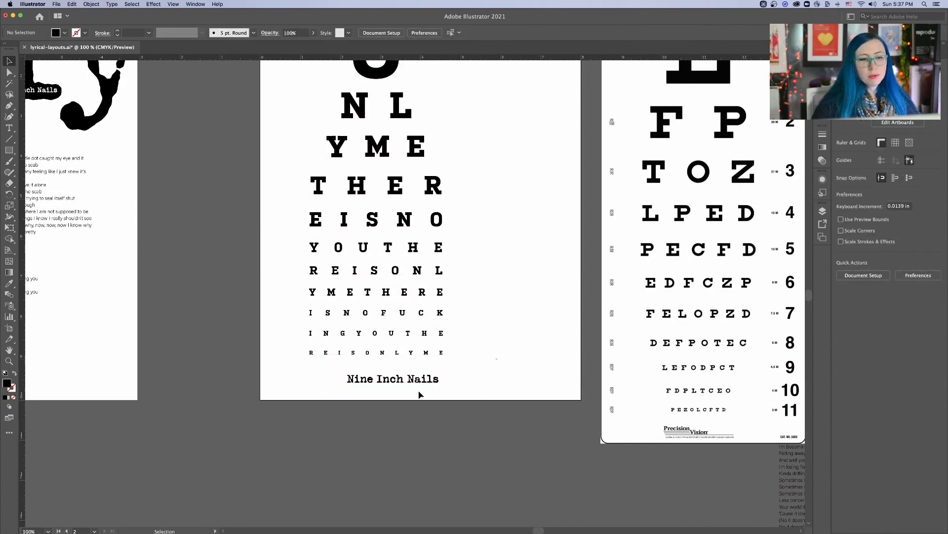
pyautogui.click(408, 379)
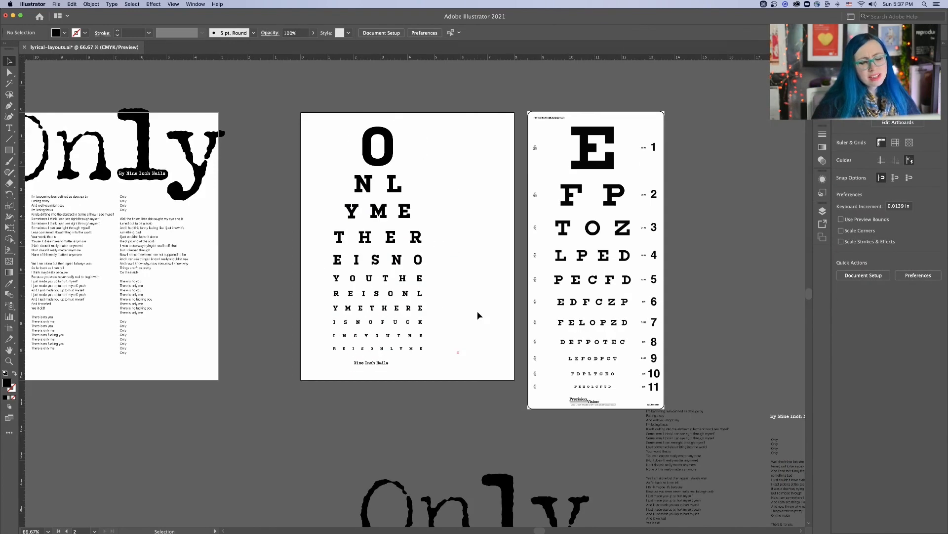
pyautogui.scroll(5, 562, 119)
pyautogui.scroll(-5, 562, 119)
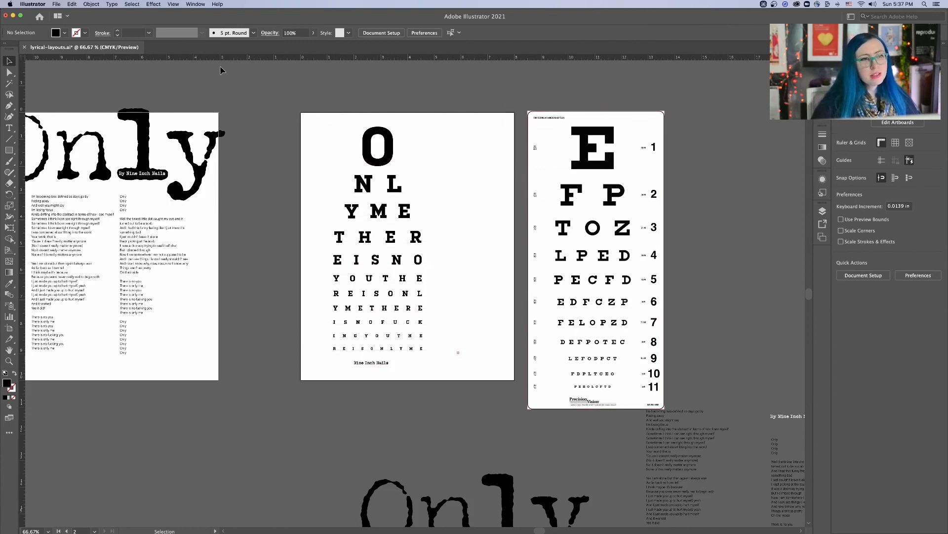
# Step: Change the "Nine Inch Nails" line to Avenir Next Condensed Bold, filtering the fonts by heavy weight and condensed width without the slab serif class
pyautogui.tripleClick(374, 366)
pyautogui.click(396, 33)
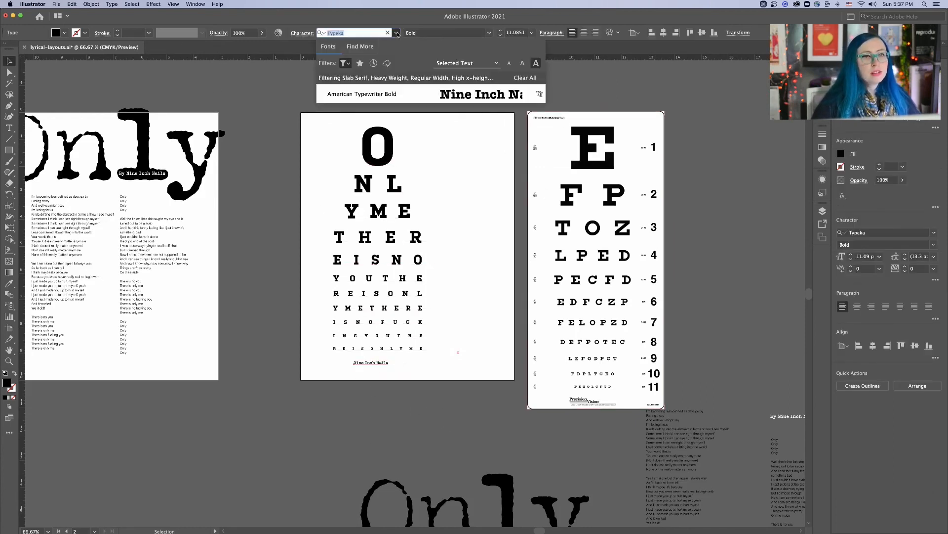
pyautogui.click(345, 63)
pyautogui.click(309, 114)
pyautogui.click(305, 181)
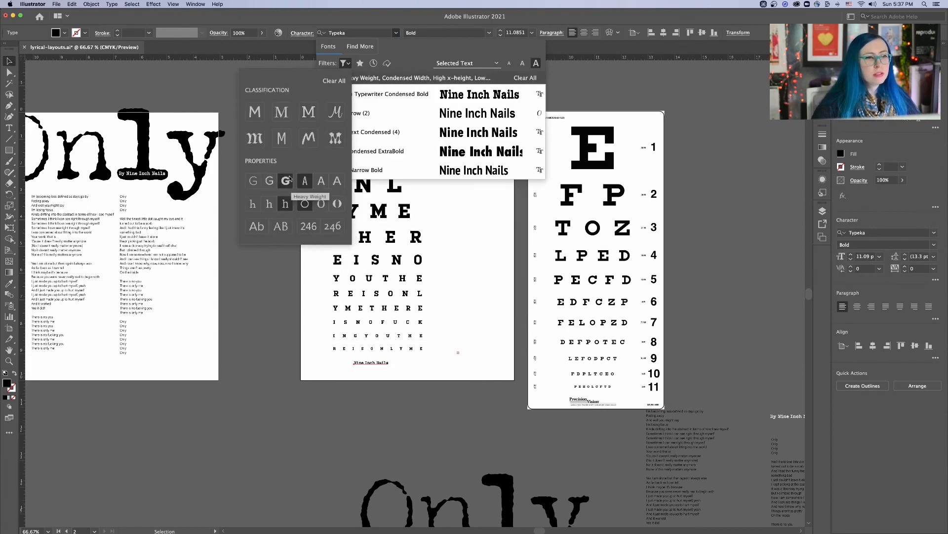
pyautogui.press('alt')
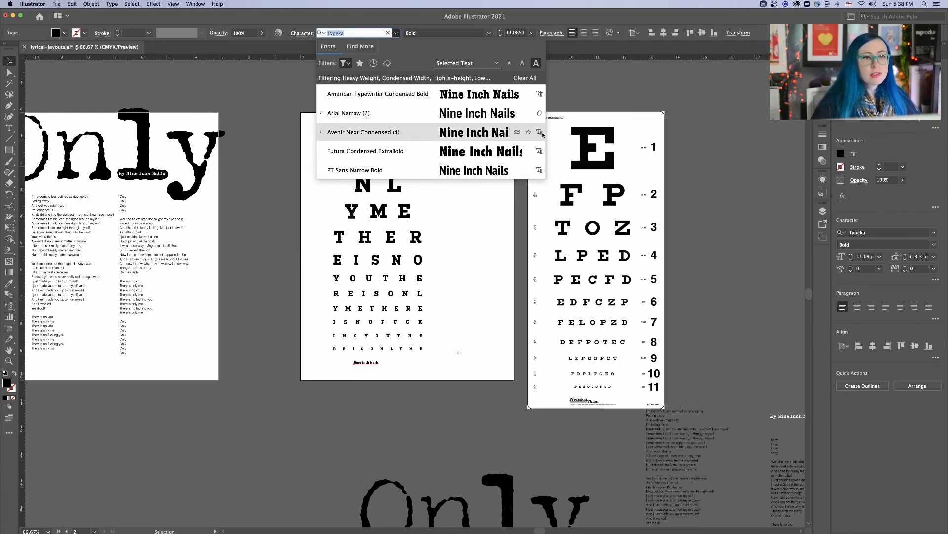
pyautogui.click(324, 420)
# Step: Turn the "Nine Inch Nails" line into an all-caps "NINE INCH NAILS | ONLY" header in the artboard's upper-left corner
pyautogui.press('super+equal')
pyautogui.press('space')
pyautogui.moveTo(377, 364); pyautogui.dragTo(374, 433)
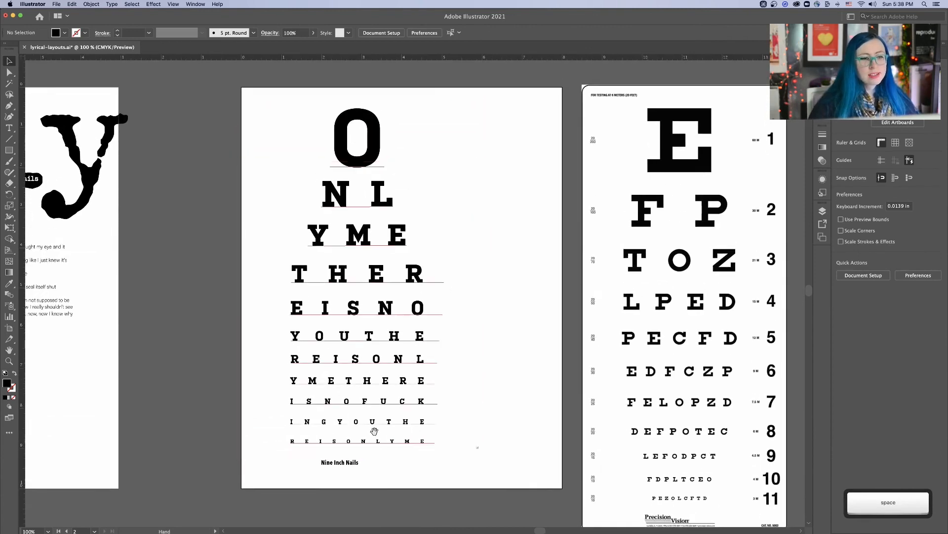
pyautogui.moveTo(346, 462); pyautogui.dragTo(345, 465)
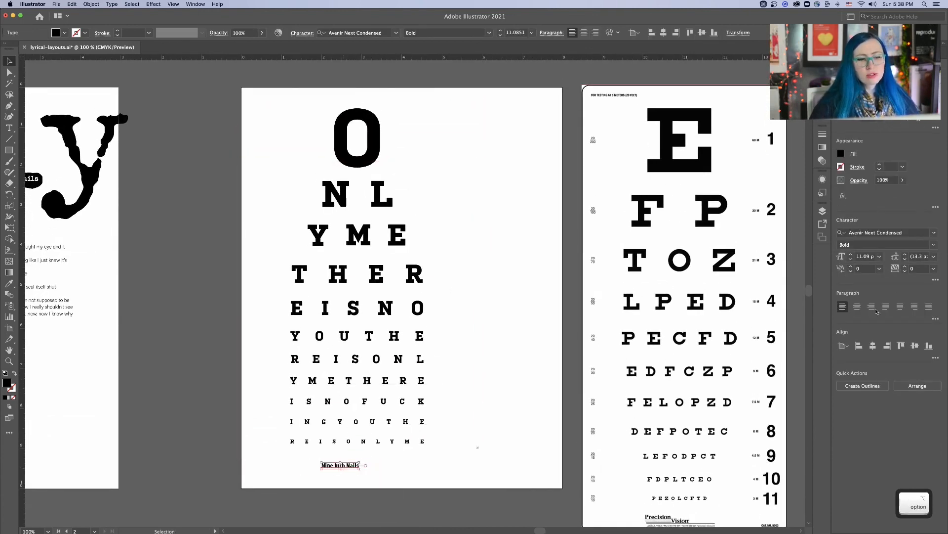
pyautogui.click(935, 280)
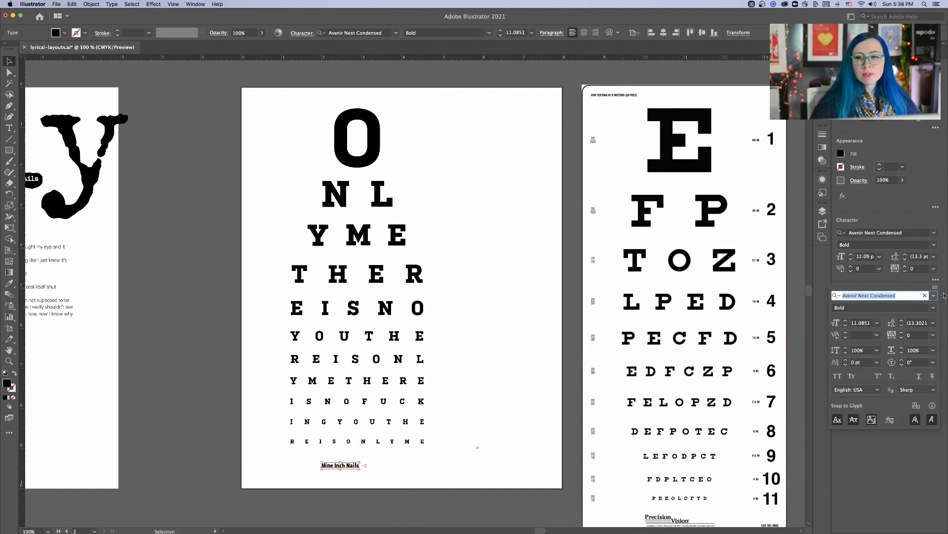
pyautogui.click(837, 376)
pyautogui.press('Escape')
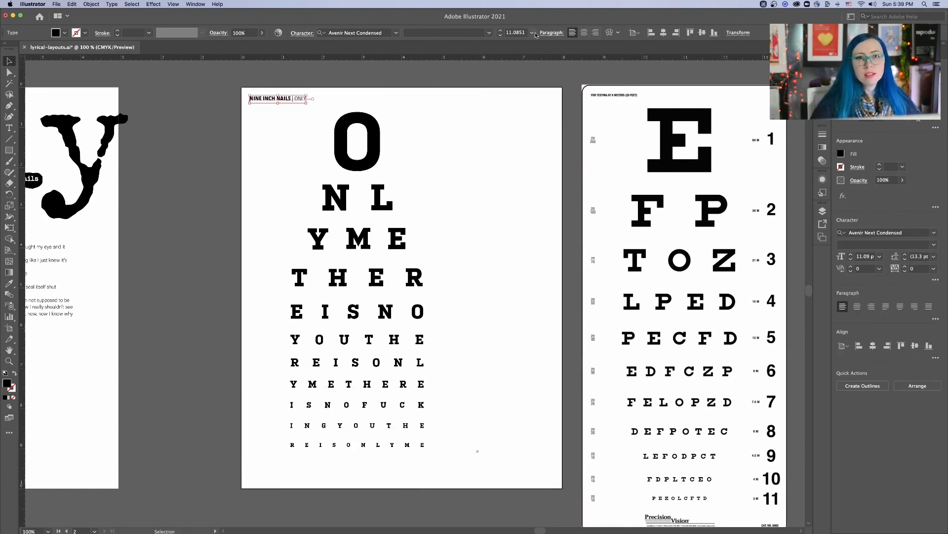
# Step: Set the font size of the "NINE INCH NAILS | ONLY" header to 9 pt
pyautogui.click(533, 33)
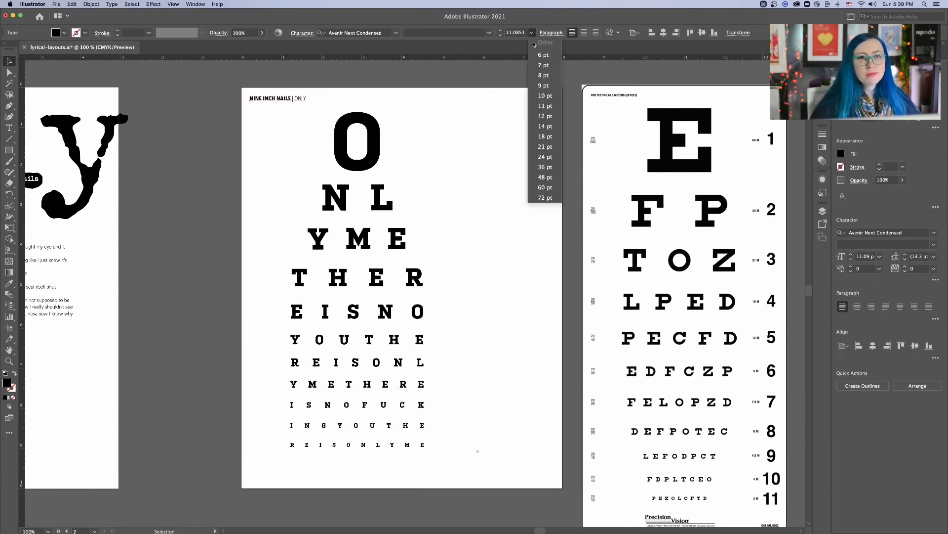
pyautogui.click(546, 87)
pyautogui.click(443, 70)
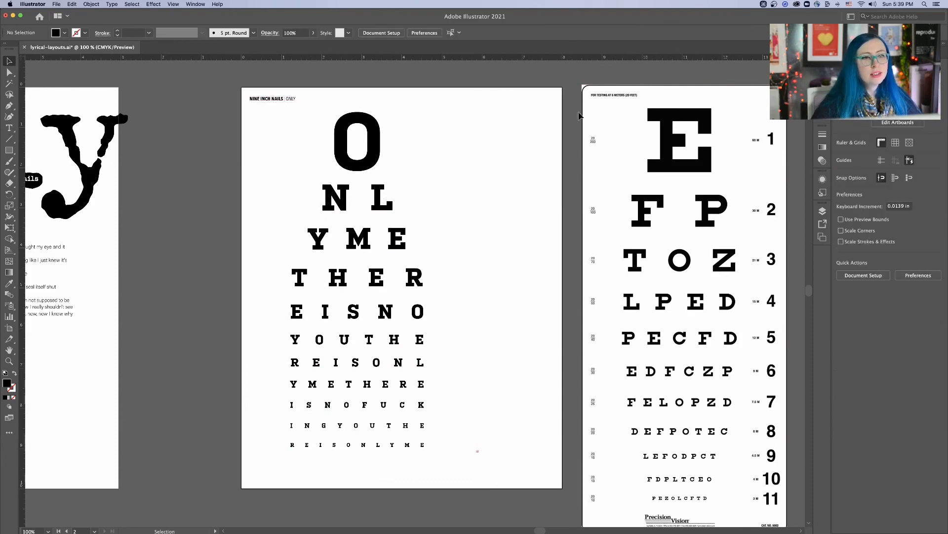
pyautogui.moveTo(283, 101); pyautogui.dragTo(287, 103)
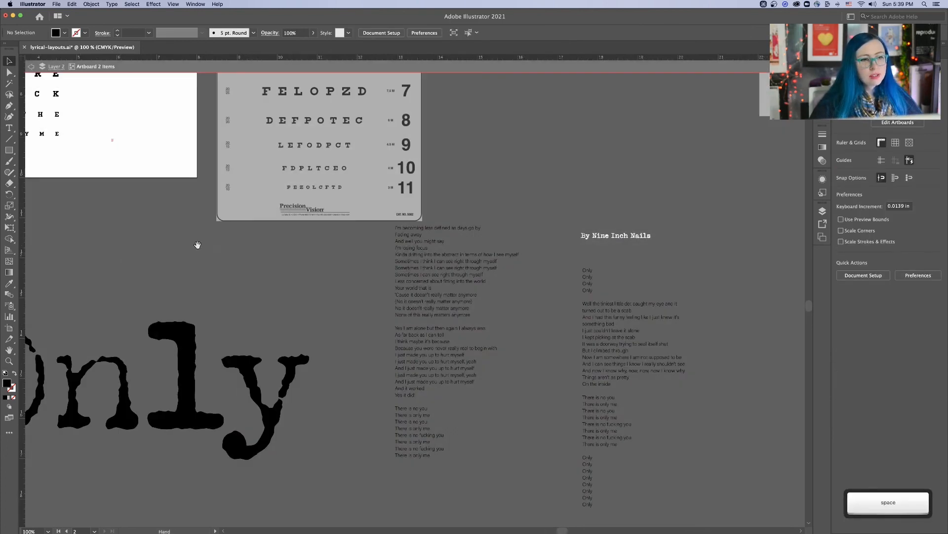
# Step: Leave the isolated artboard items and set the tracking of the "NINE INCH NAILS | ONLY" header to 160
pyautogui.moveTo(138, 123); pyautogui.dragTo(490, 470)
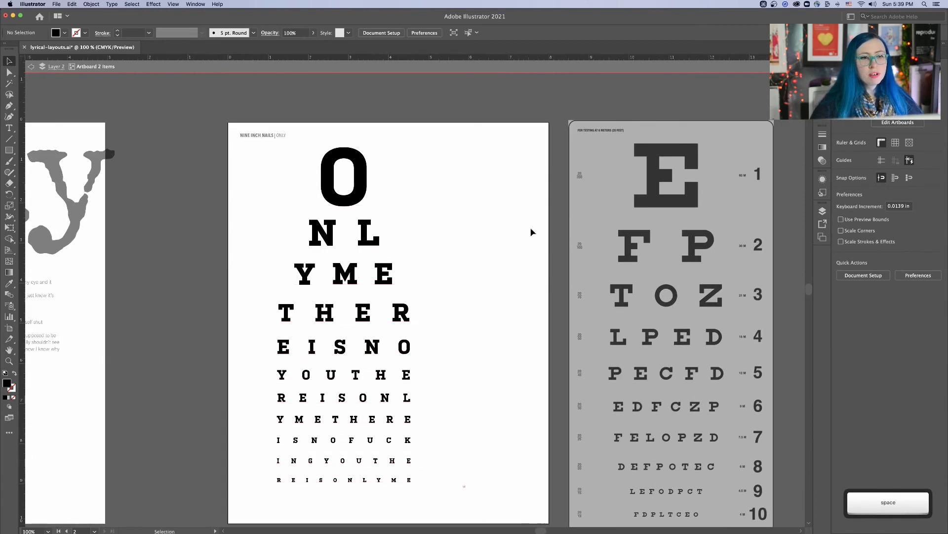
pyautogui.click(31, 66)
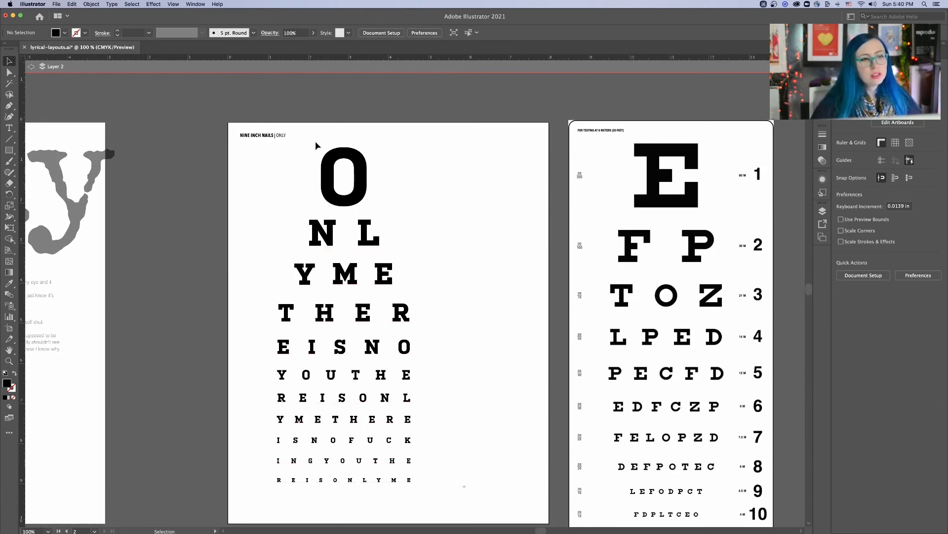
pyautogui.doubleClick(271, 137)
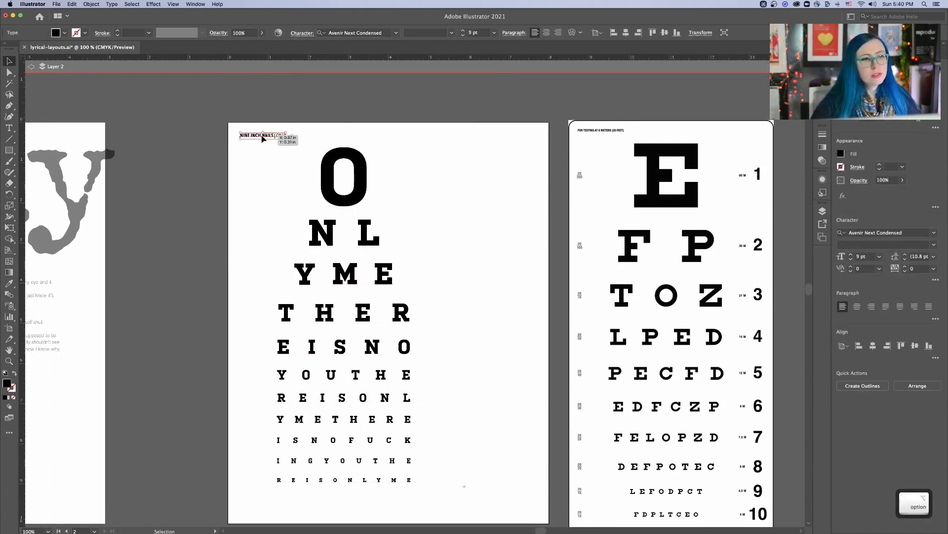
pyautogui.tripleClick(272, 135)
pyautogui.hotkey('alt', 'Left')
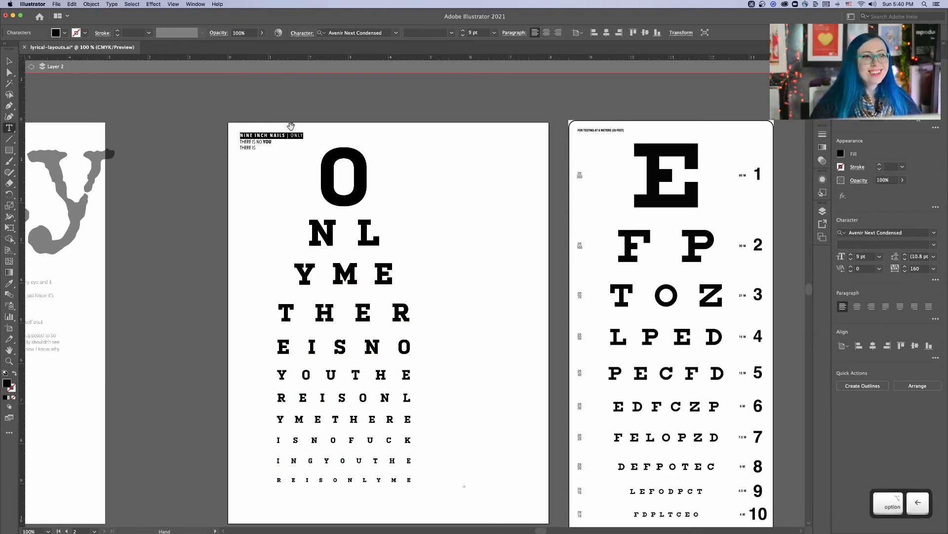
# Step: Set the "THERE IS NO YOU / THERE IS" lines to a tracking of 160 and place them lower beneath the header
pyautogui.click(261, 142)
pyautogui.press('super+a')
pyautogui.hotkey('alt', 'Right')
pyautogui.hotkey('alt', 'Right')
pyautogui.hotkey('alt', 'Right')
pyautogui.hotkey('alt', 'Right')
pyautogui.hotkey('alt', 'Right')
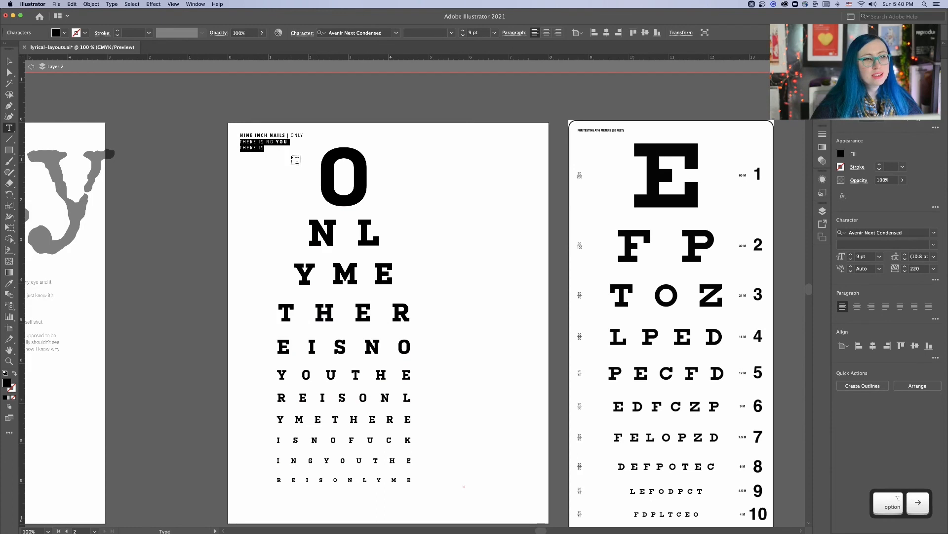
pyautogui.click(256, 133)
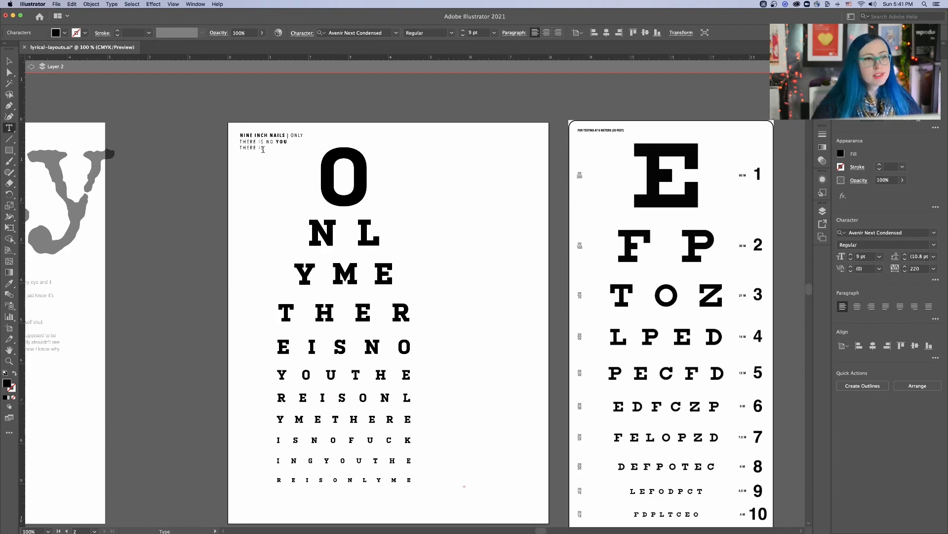
pyautogui.click(262, 149)
pyautogui.press('super+a')
pyautogui.press('Escape')
pyautogui.press('Escape')
# Step: Draw a horizontal line about 1.56 in wide between the header and the "THERE IS NO YOU" lines, with a 0.25 pt stroke
pyautogui.press('\\')
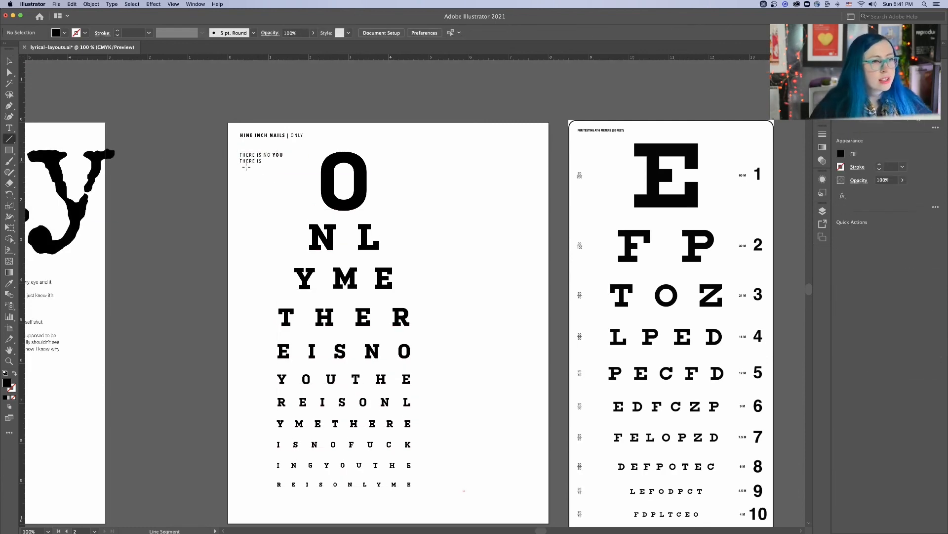
pyautogui.moveTo(240, 150)
pyautogui.mouseDown()
pyautogui.moveTo(327, 151)
pyautogui.moveTo(303, 150)
pyautogui.mouseUp()
pyautogui.press('v')
pyautogui.click(109, 35)
pyautogui.click(107, 35)
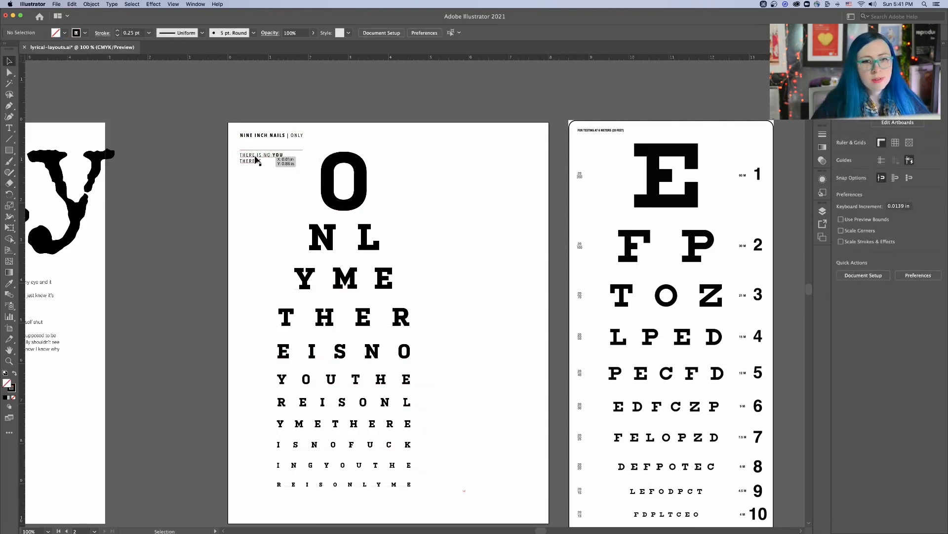
# Step: Move the "THERE IS NO YOU / THERE IS" text slightly down to leave space below the horizontal line
pyautogui.moveTo(257, 160); pyautogui.dragTo(257, 165)
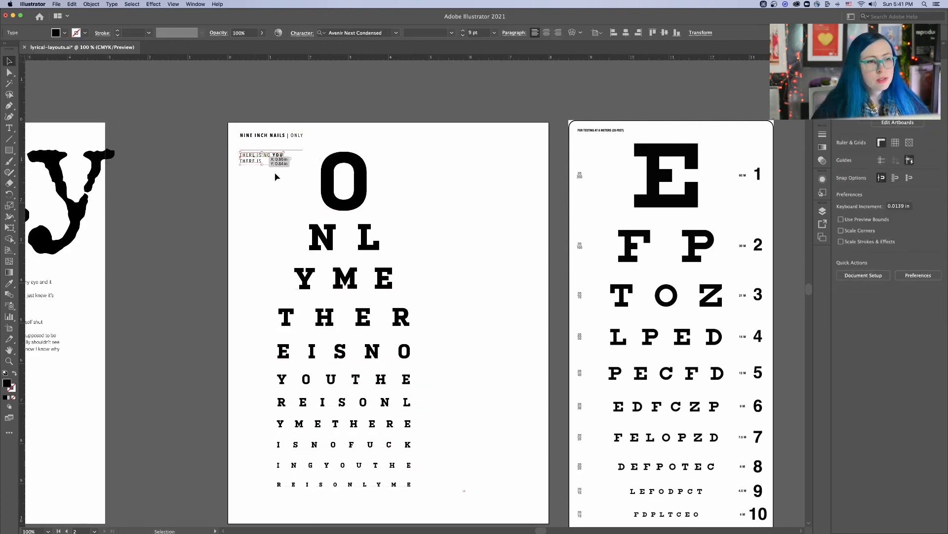
pyautogui.press('Down')
pyautogui.press('Down')
pyautogui.press('Down')
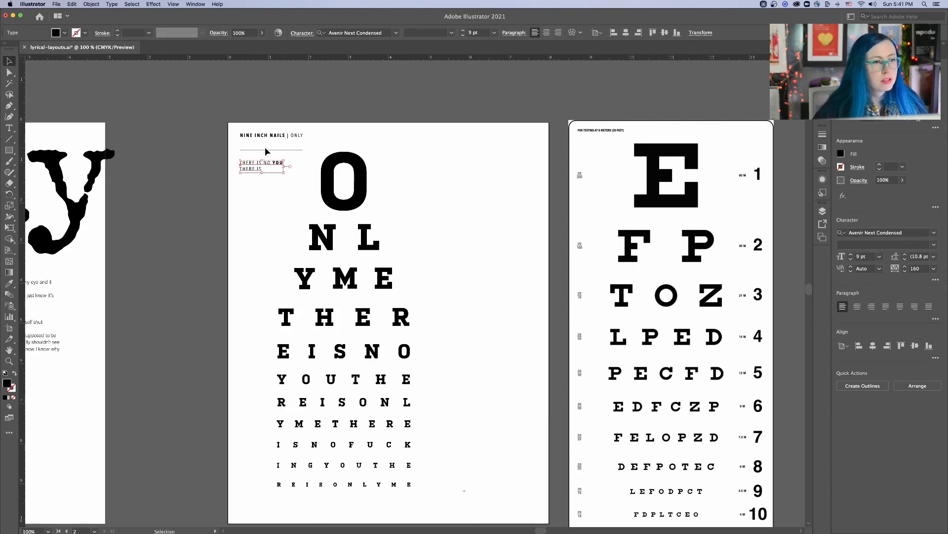
pyautogui.scroll(3, 265, 152)
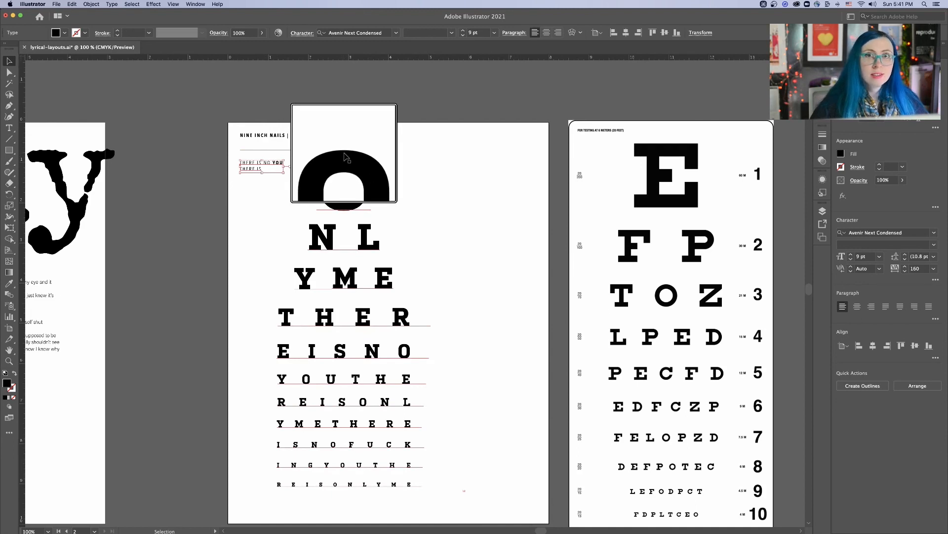
pyautogui.scroll(-3, 346, 157)
# Step: Nudge the line with its small text, and the eye chart letters, down until the line aligns with the top of the "O"
pyautogui.keyDown('shift'); pyautogui.click(271, 153); pyautogui.keyUp('shift')
pyautogui.press('Down')
pyautogui.press('Down')
pyautogui.press('Down')
pyautogui.press('Down')
pyautogui.press('Down')
pyautogui.press('Down')
pyautogui.press('Down')
pyautogui.press('Down')
pyautogui.press('Down')
pyautogui.press('Down')
pyautogui.press('Down')
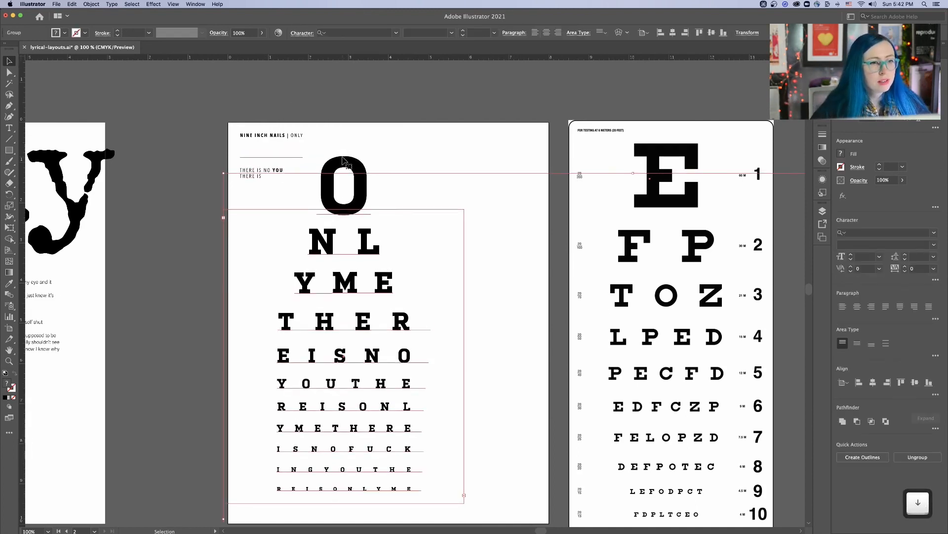
pyautogui.press('Down')
pyautogui.press('Down')
pyautogui.press('Down')
pyautogui.press('Down')
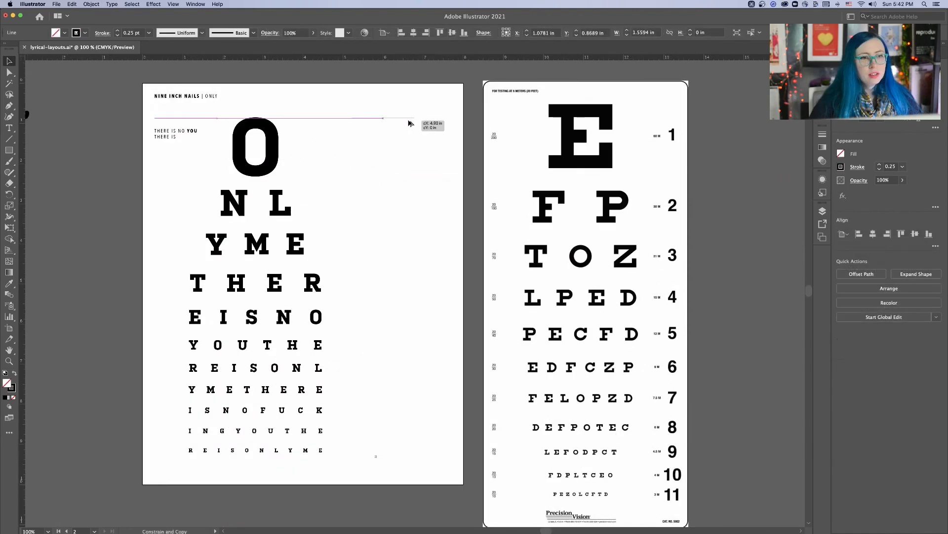
# Step: Copy the horizontal line to the chart's right, turn it vertical with a 0.5 pt stroke, and extend it down alongside the letters
pyautogui.moveTo(415, 122); pyautogui.dragTo(415, 123)
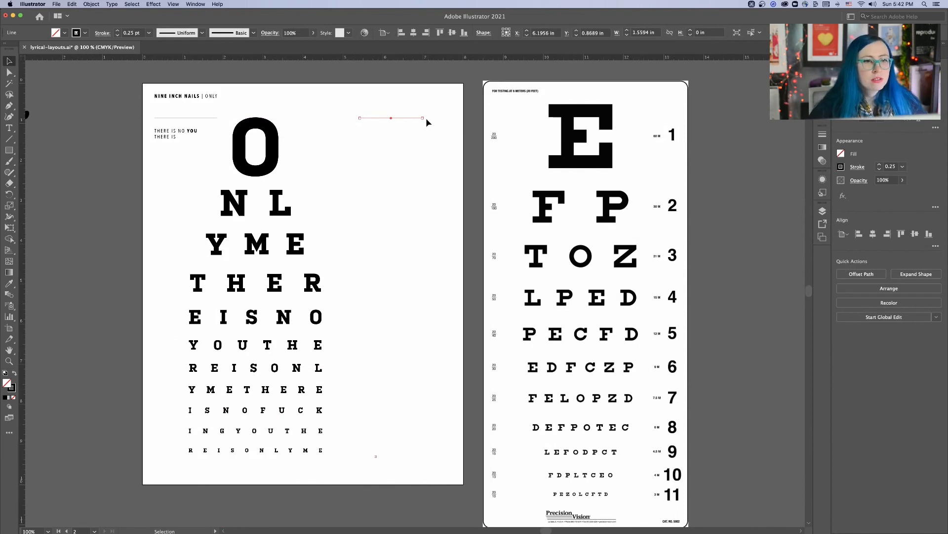
pyautogui.moveTo(426, 118); pyautogui.dragTo(383, 151)
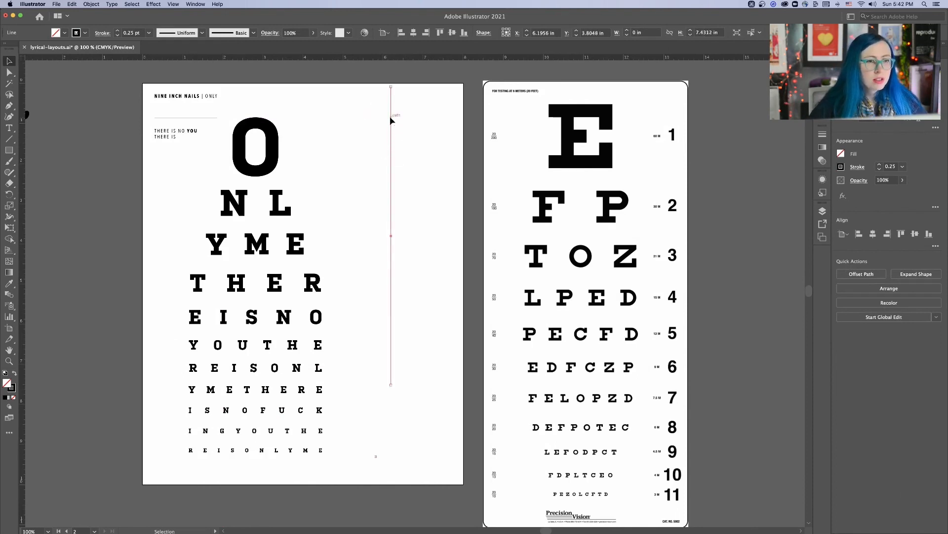
pyautogui.moveTo(391, 117); pyautogui.dragTo(379, 153)
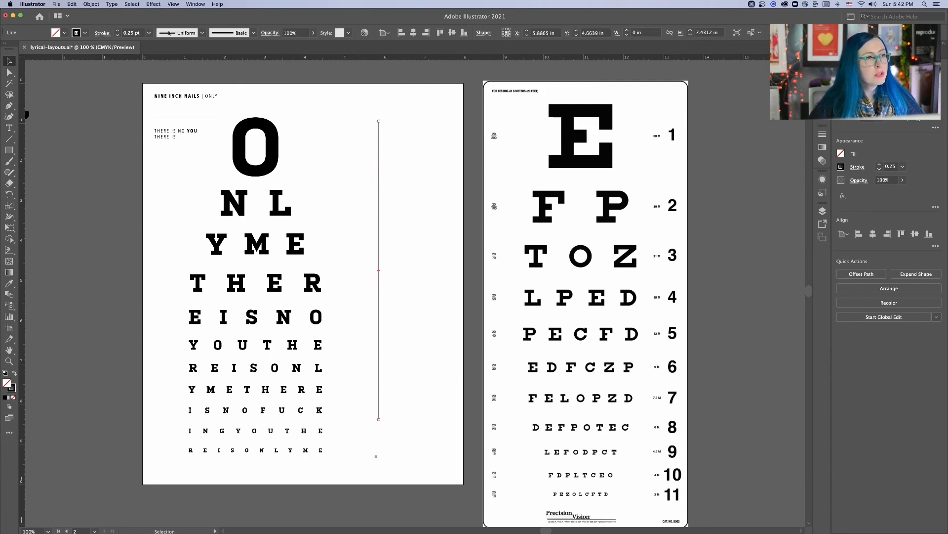
pyautogui.press('super+z')
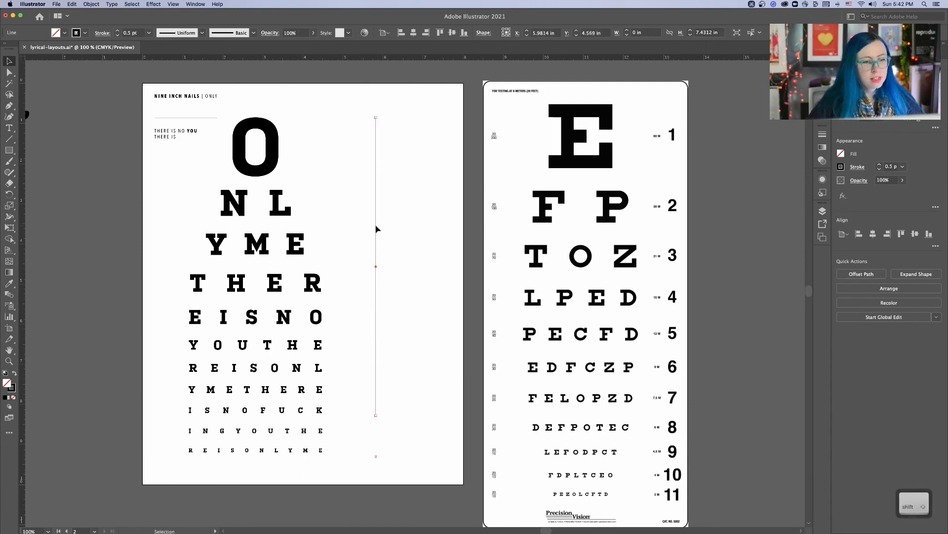
pyautogui.moveTo(375, 416); pyautogui.dragTo(375, 430)
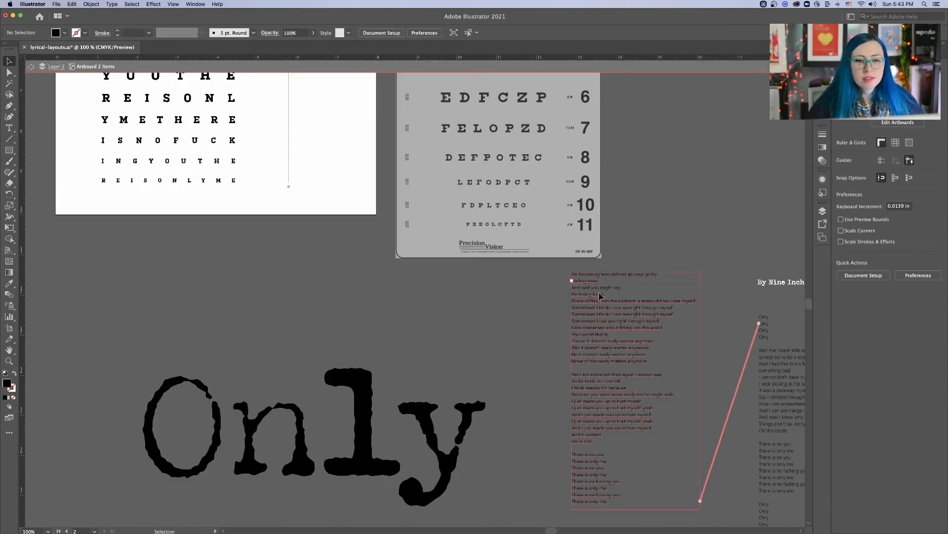
# Step: Copy the first two verses into a text frame beside the vertical line, in Avenir Next Condensed Regular with 10 pt leading and 60 tracking
pyautogui.press('t')
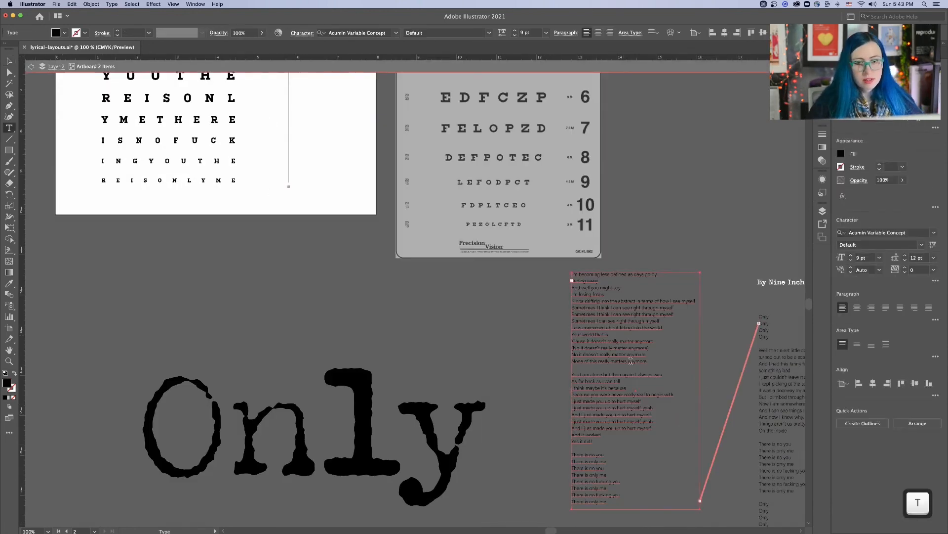
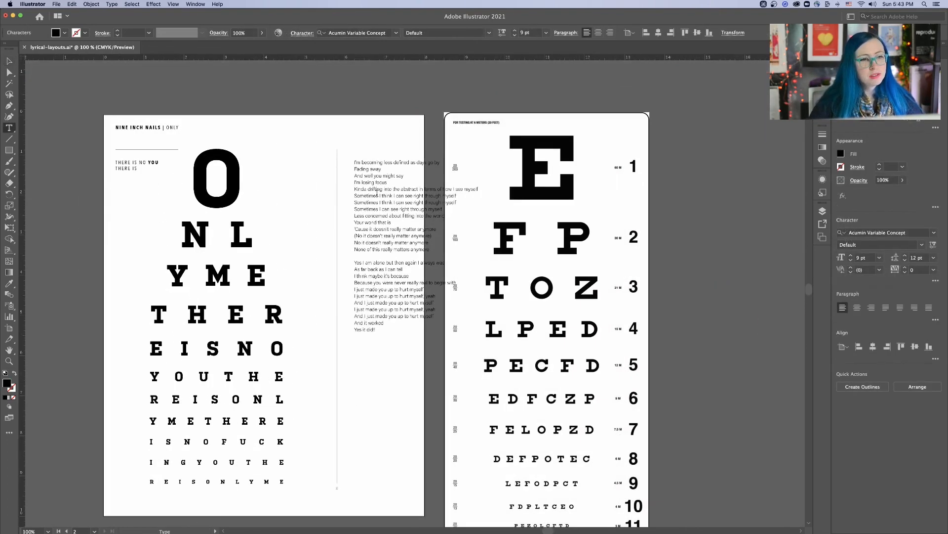
pyautogui.click(125, 159)
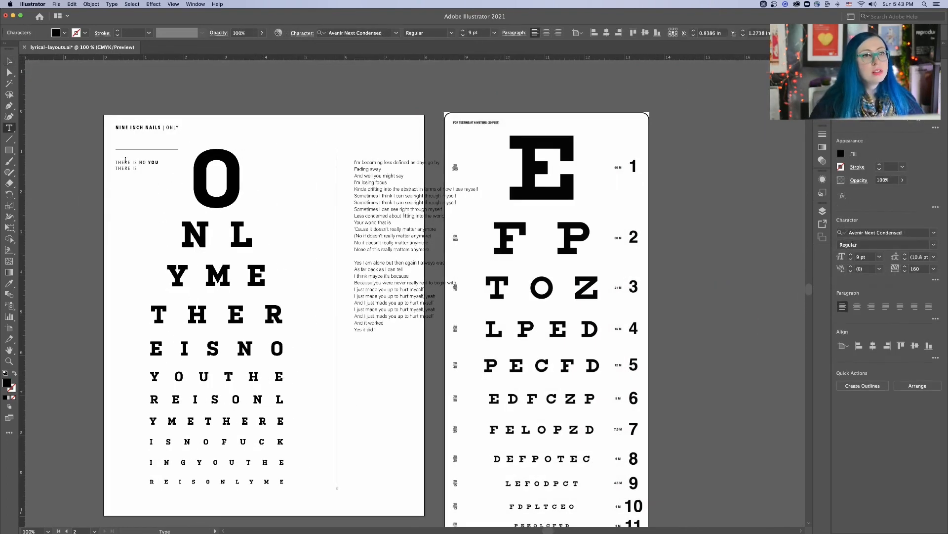
pyautogui.click(385, 188)
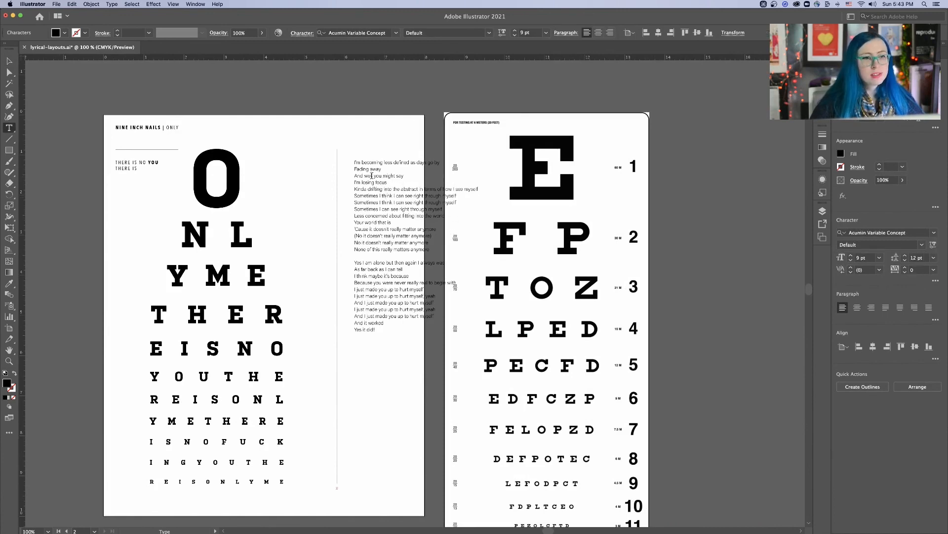
pyautogui.press('super+a')
pyautogui.click(394, 34)
pyautogui.click(395, 33)
pyautogui.press('Escape')
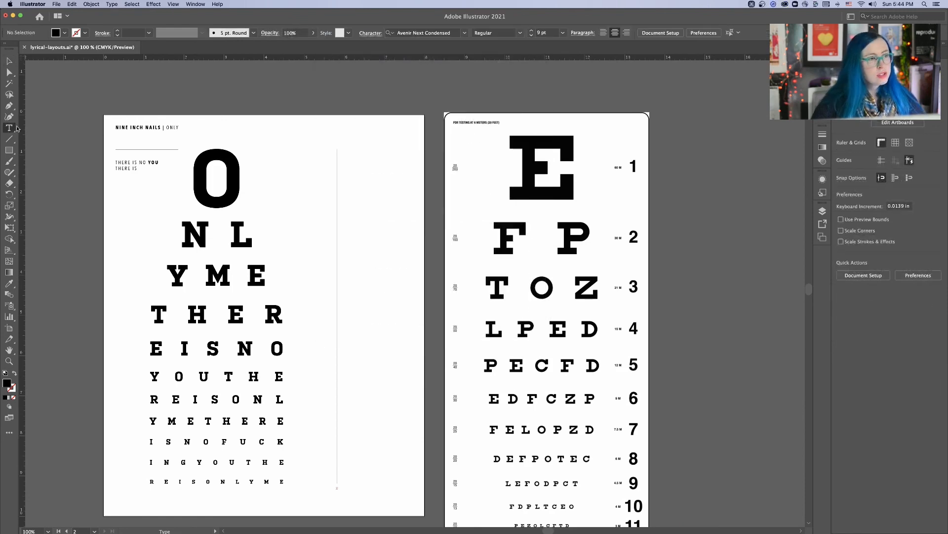
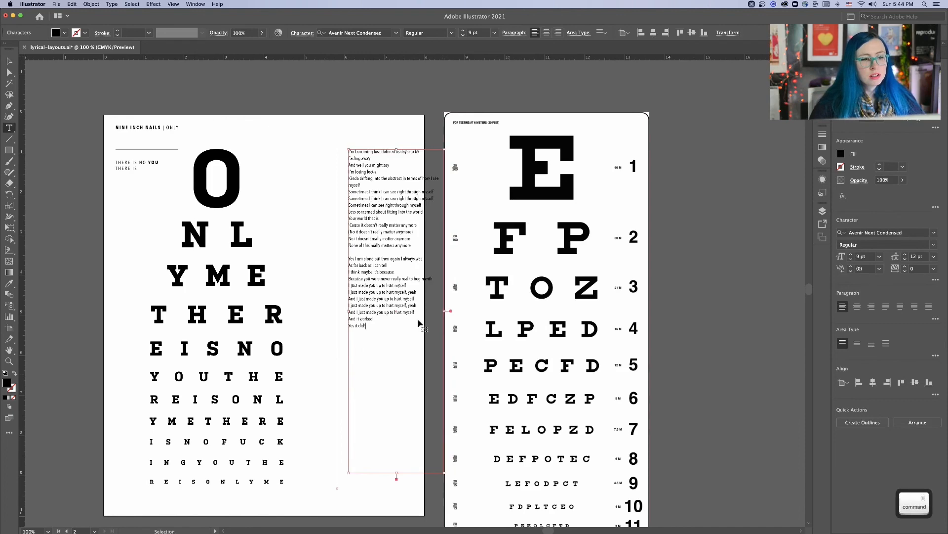
pyautogui.doubleClick(390, 214)
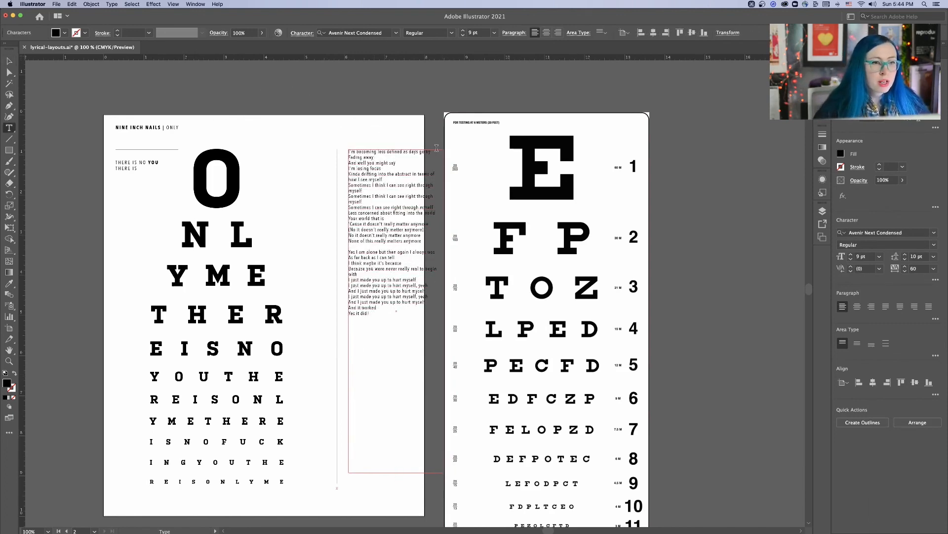
pyautogui.press('Escape')
# Step: Move the reference chart further away from the artboard and narrow the verse text frame to fit inside the artboard
pyautogui.moveTo(484, 213); pyautogui.dragTo(625, 213)
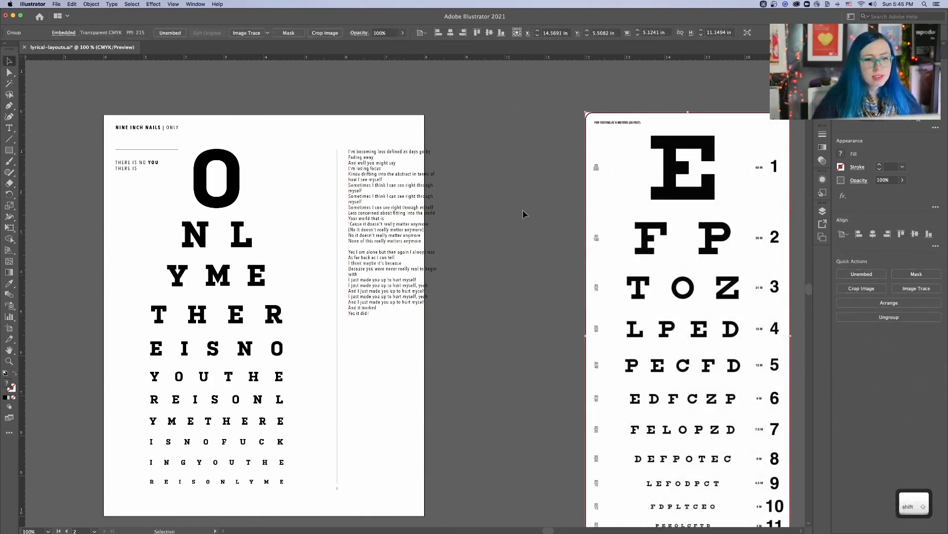
pyautogui.doubleClick(339, 183)
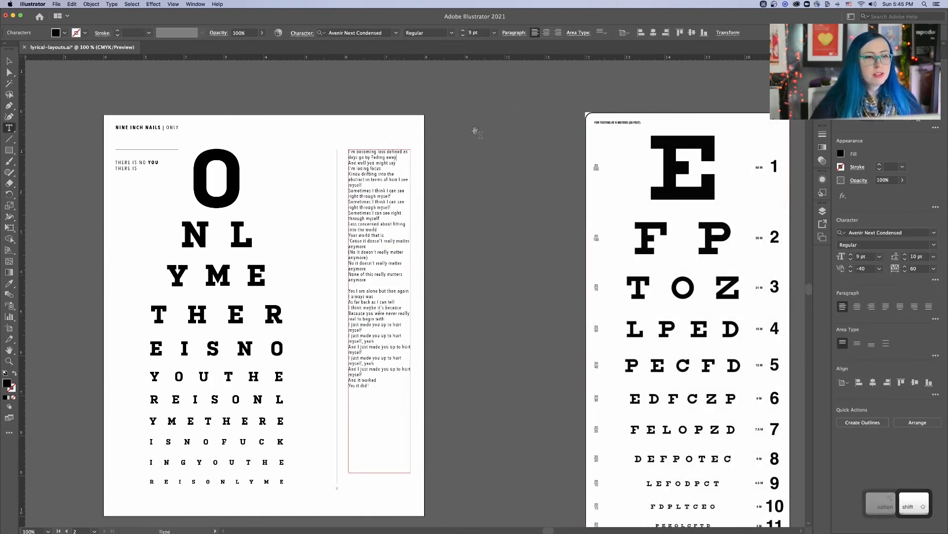
pyautogui.press('super+equal')
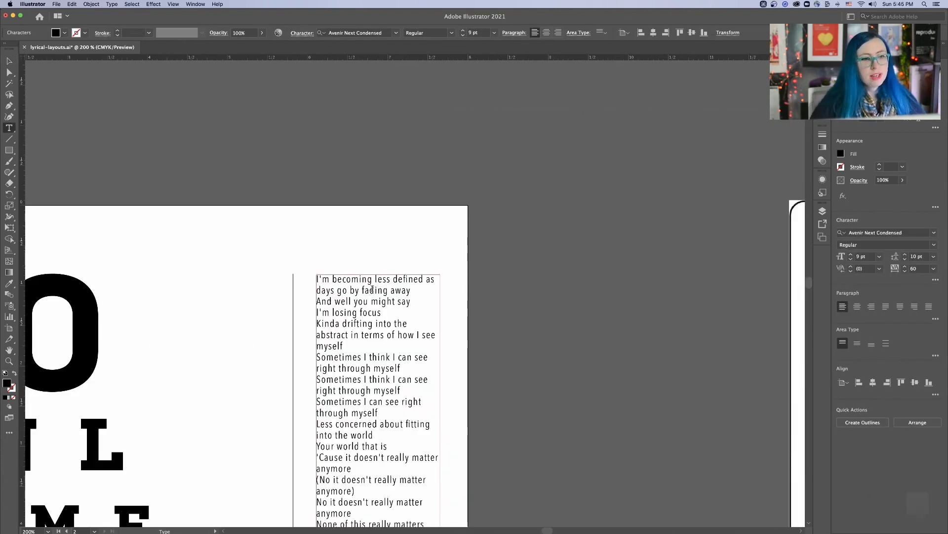
pyautogui.moveTo(362, 291); pyautogui.dragTo(411, 291)
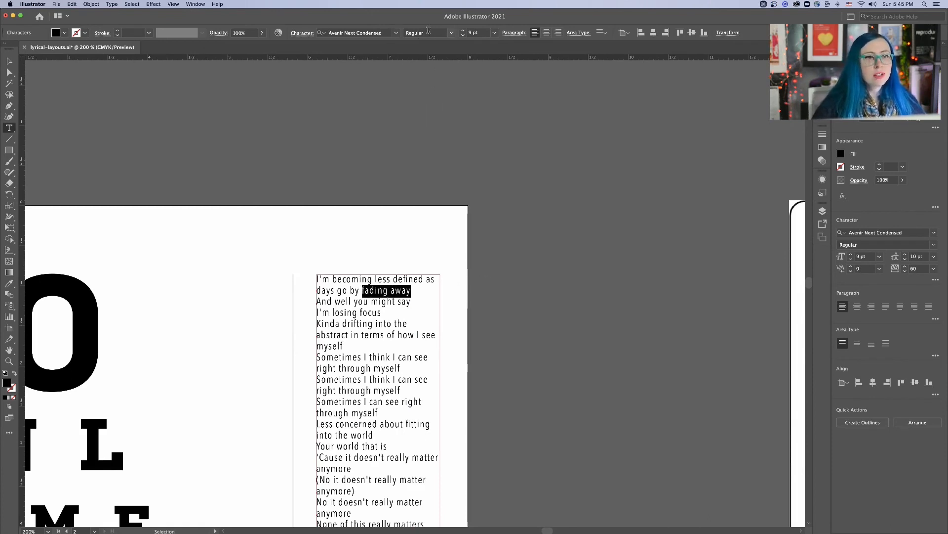
pyautogui.click(451, 33)
pyautogui.hotkey('ctrl', 'z')
# Step: Join the opening verse lines into running lowercase text through "through myself", with a blank line before "Less concerned about fitting"
pyautogui.hotkey('ctrl', 'Left')
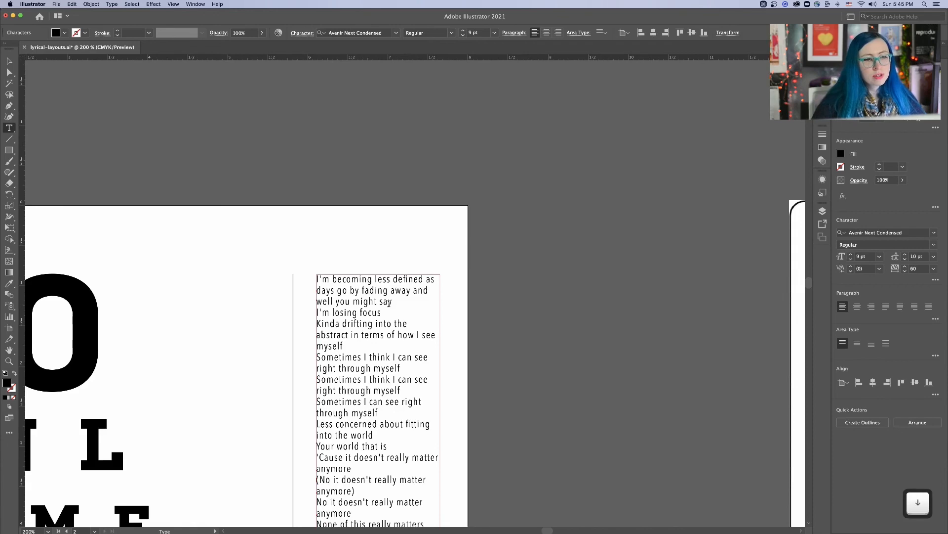
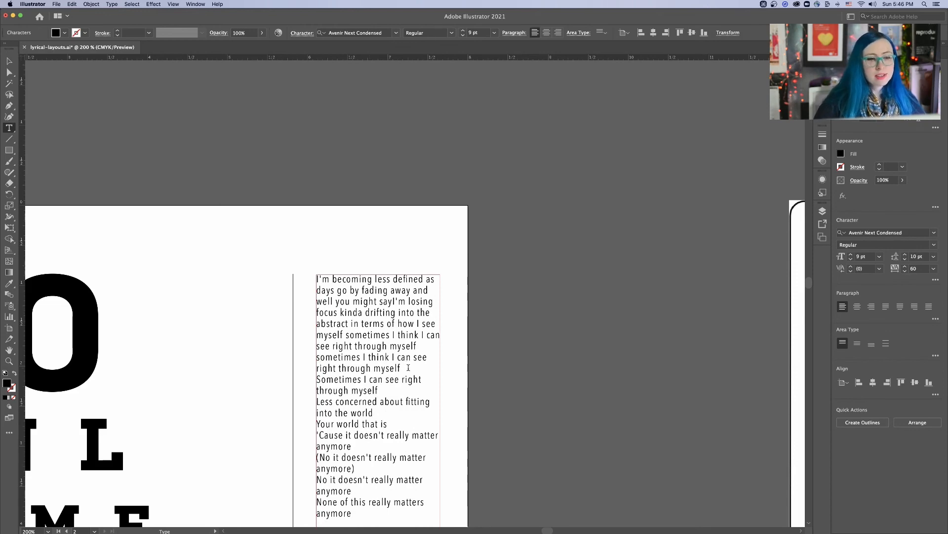
pyautogui.press('Right')
pyautogui.scroll(-3, 408, 368)
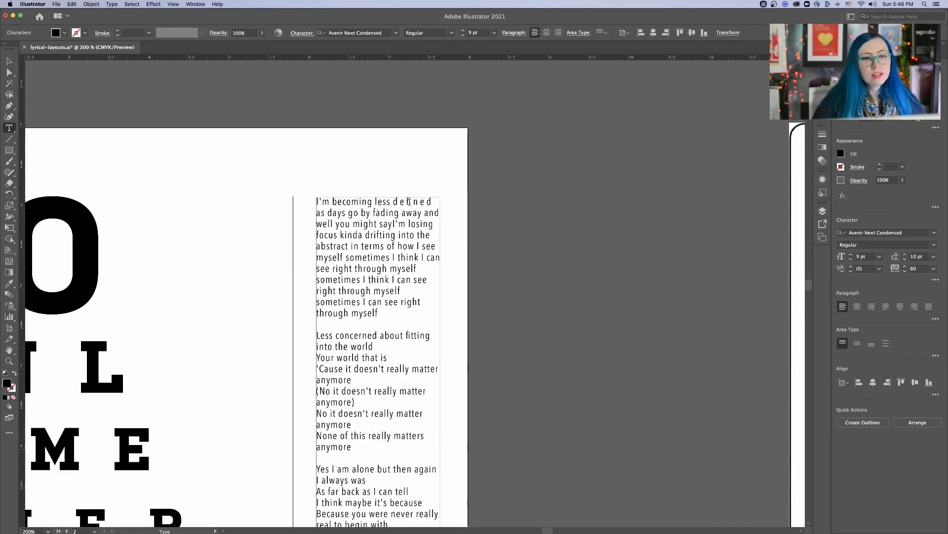
# Step: Letter-space the word "defined" in the first verse line with a tracking of 220
pyautogui.moveTo(395, 201); pyautogui.dragTo(433, 201)
pyautogui.hotkey('ctrl', 'alt')
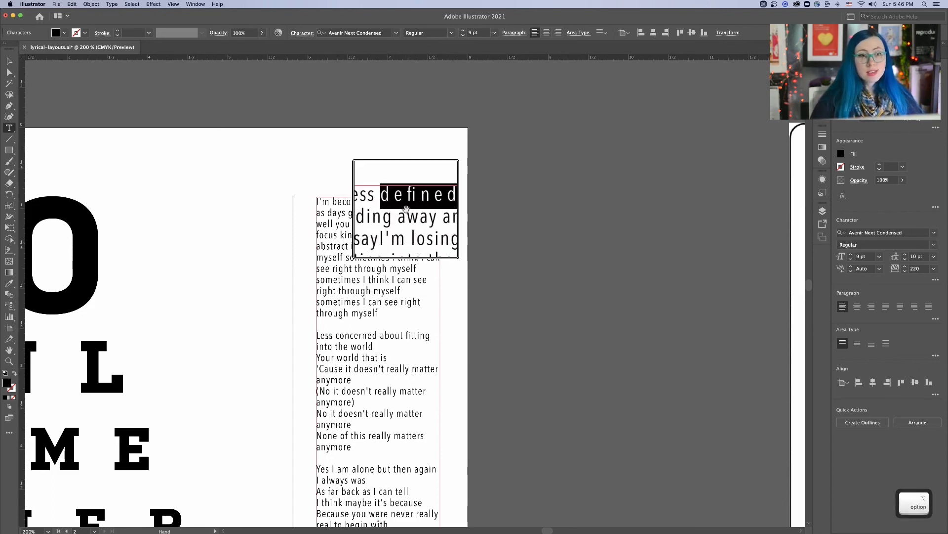
pyautogui.press('alt')
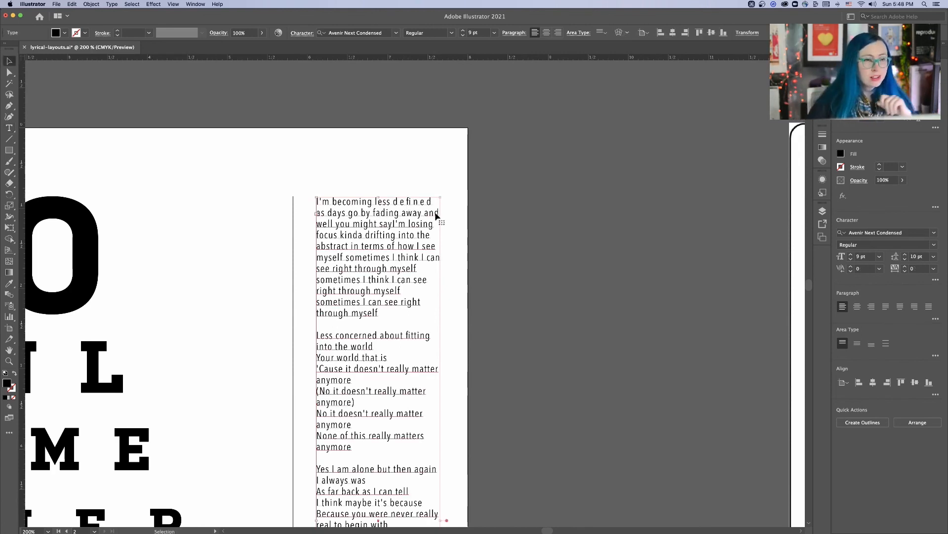
# Step: Turn off Standard Ligatures in the OpenType options for the verse text frame
pyautogui.click(187, 5)
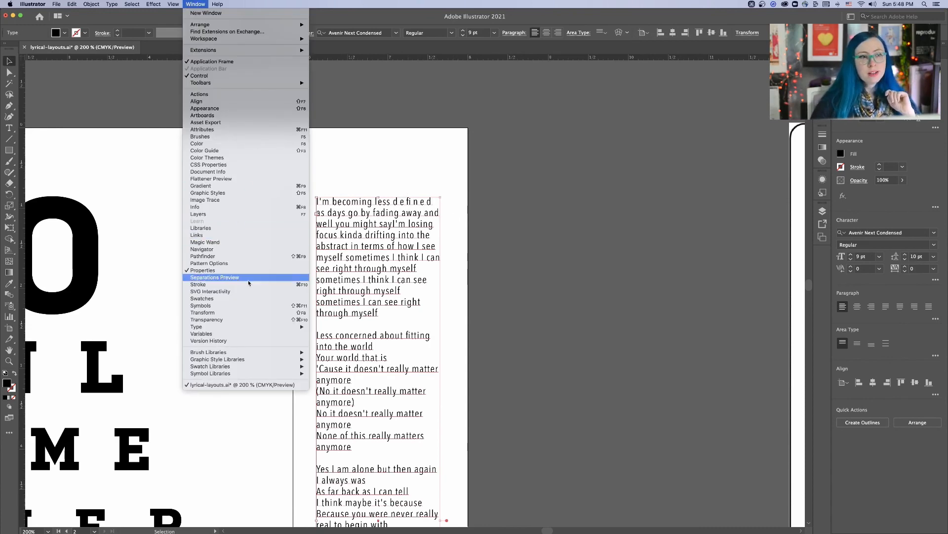
pyautogui.click(284, 347)
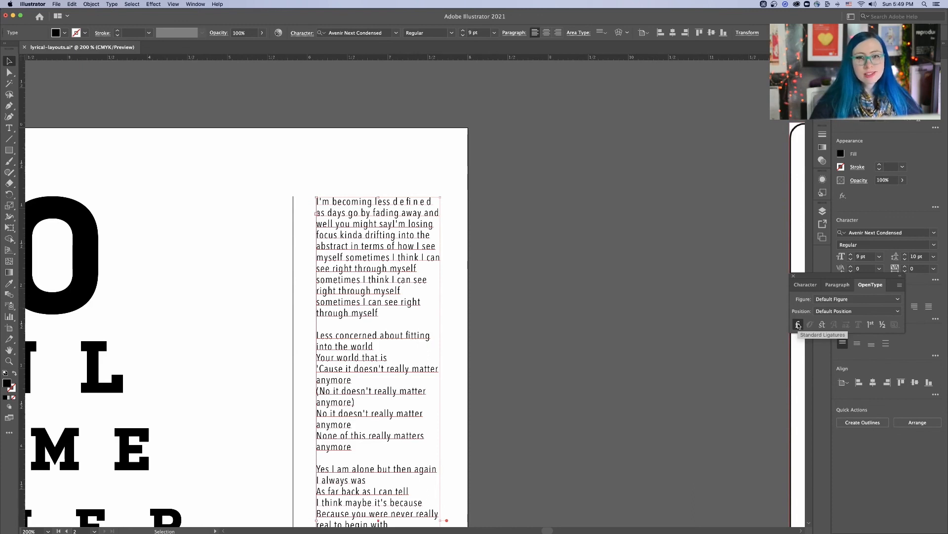
pyautogui.click(798, 325)
pyautogui.scroll(5, 413, 206)
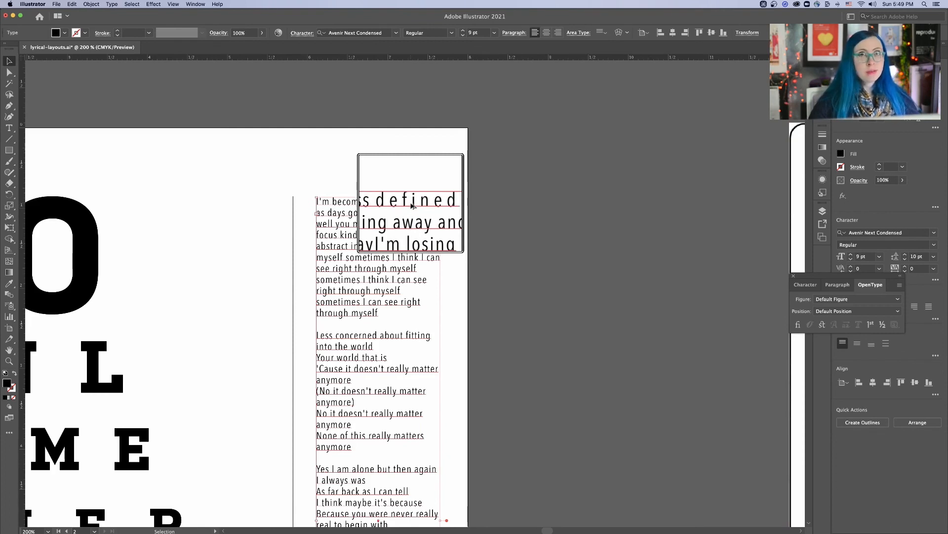
pyautogui.scroll(-5, 413, 203)
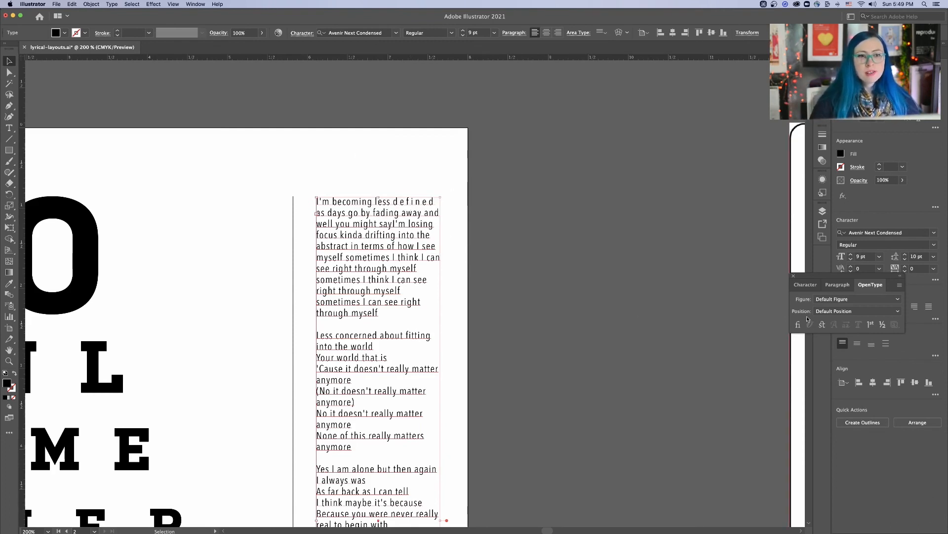
pyautogui.click(799, 325)
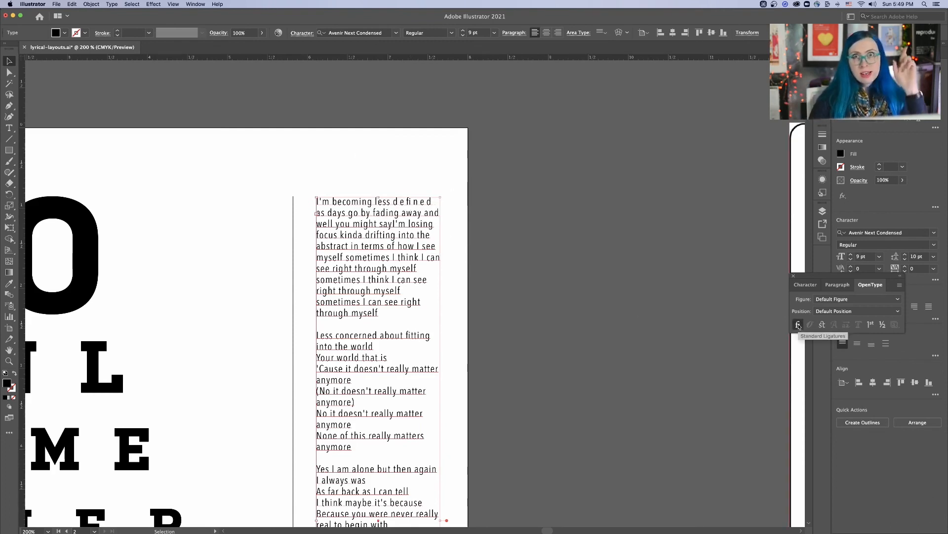
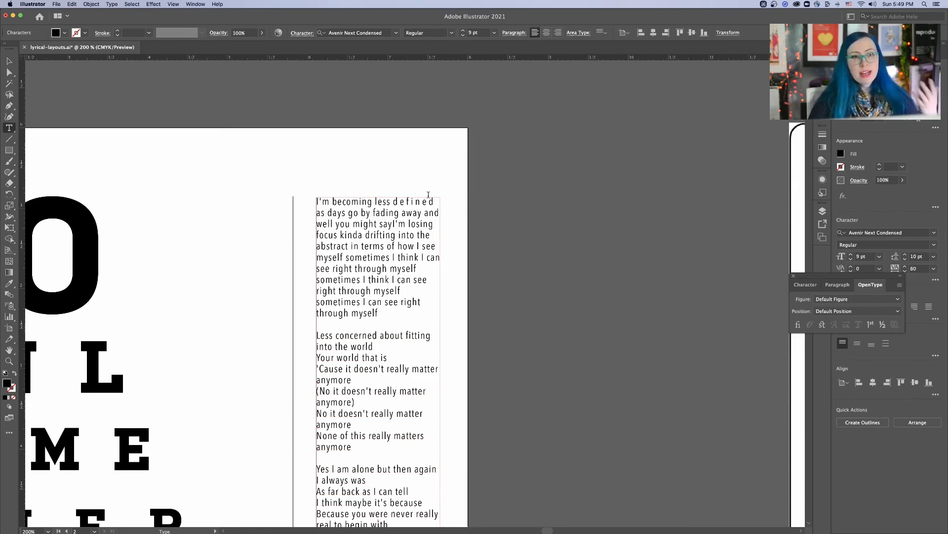
# Step: Restyle fading phrases in the verses, such as "defined" and "(no it doesn't really matter anymore)", in Ultra Light at 8 pt with wide tracking
pyautogui.moveTo(434, 202); pyautogui.dragTo(394, 201)
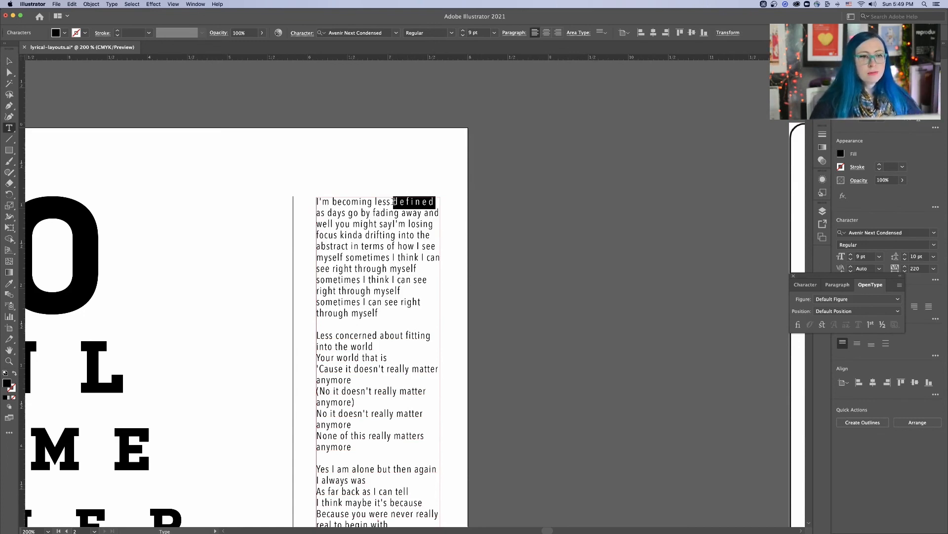
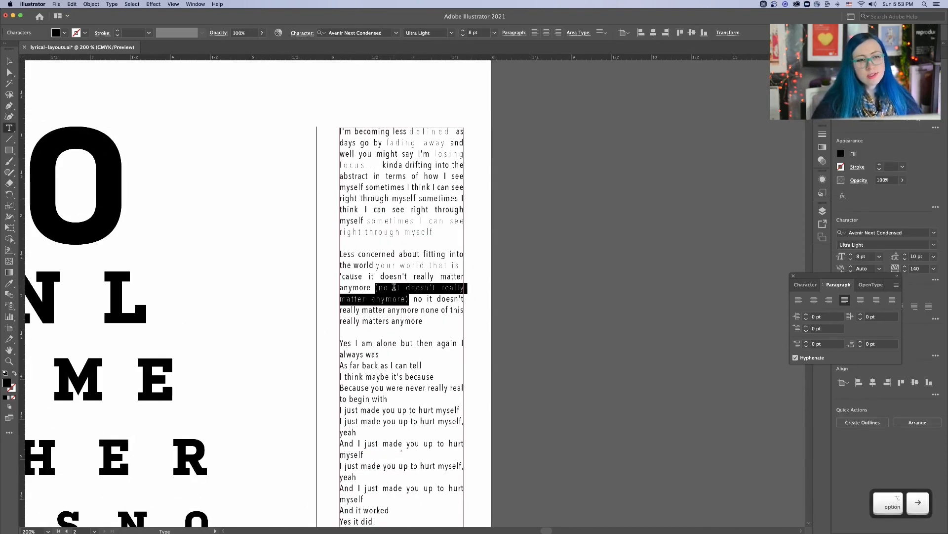
pyautogui.click(433, 266)
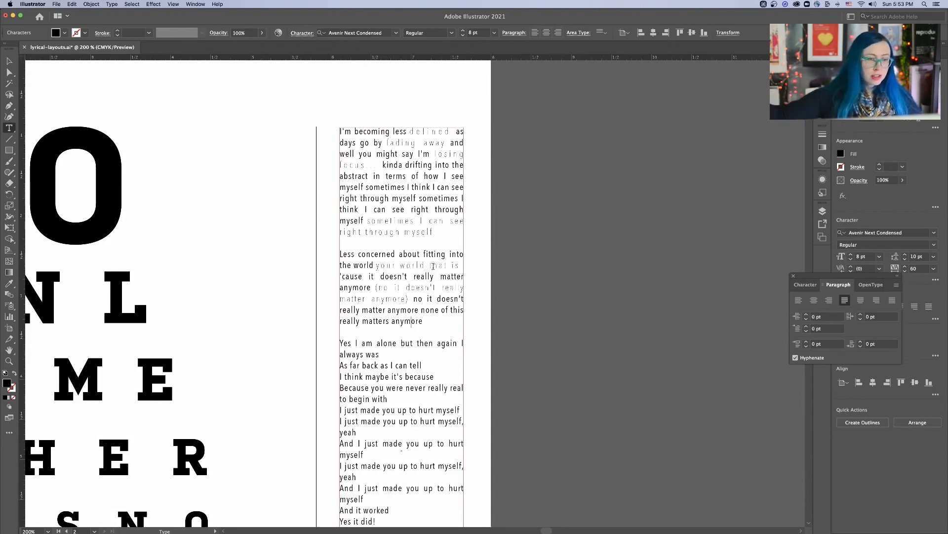
pyautogui.scroll(-1, 431, 264)
pyautogui.scroll(3, 424, 281)
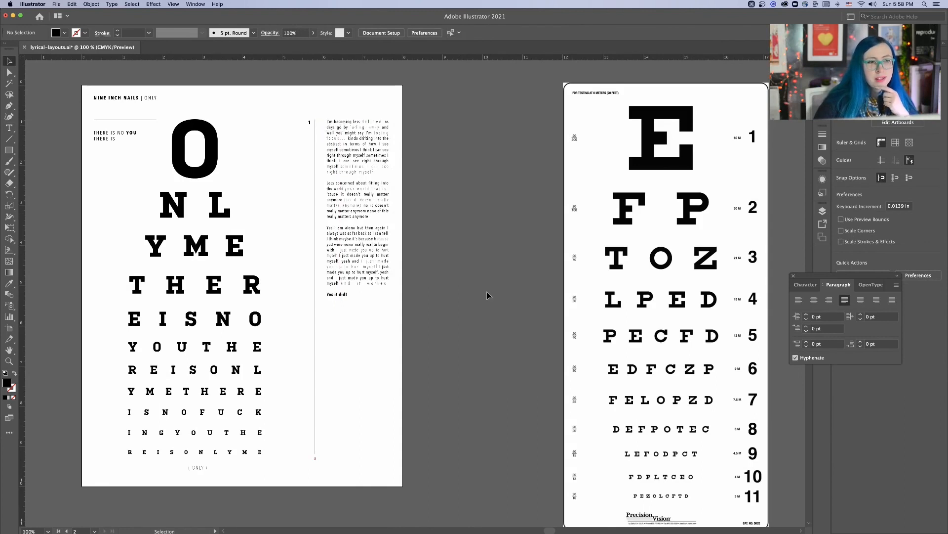
# Step: Turn the verse marker into bold, right-aligned timestamps :01, :45 and 1:05 beside the three verses, on the other side of the vertical line
pyautogui.click(311, 122)
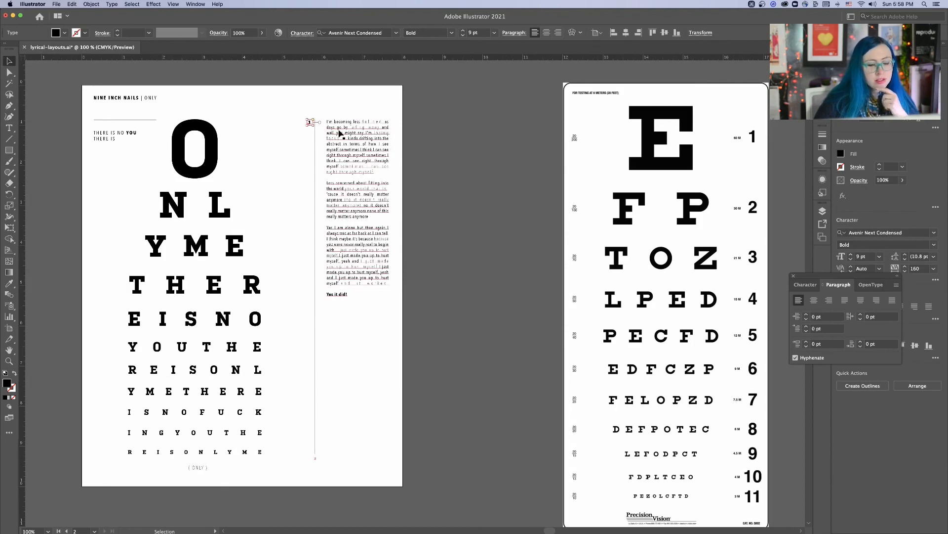
pyautogui.hscroll(-3, 340, 133)
pyautogui.scroll(2, 340, 133)
pyautogui.click(542, 184)
pyautogui.moveTo(392, 163); pyautogui.dragTo(392, 223)
pyautogui.press('super+equal')
pyautogui.click(558, 32)
pyautogui.moveTo(397, 171); pyautogui.dragTo(413, 170)
pyautogui.click(642, 383)
pyautogui.press('space')
pyautogui.moveTo(642, 383); pyautogui.dragTo(645, 285)
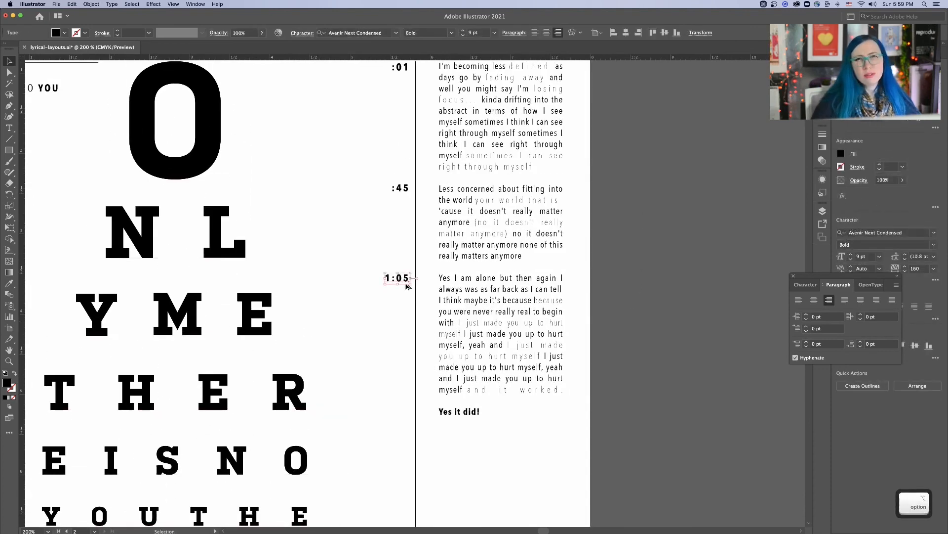
# Step: Copy a timestamp down beside "Yes it did!" as 2:00 and nudge all four 7 pt timestamps up slightly
pyautogui.moveTo(414, 284); pyautogui.dragTo(414, 417)
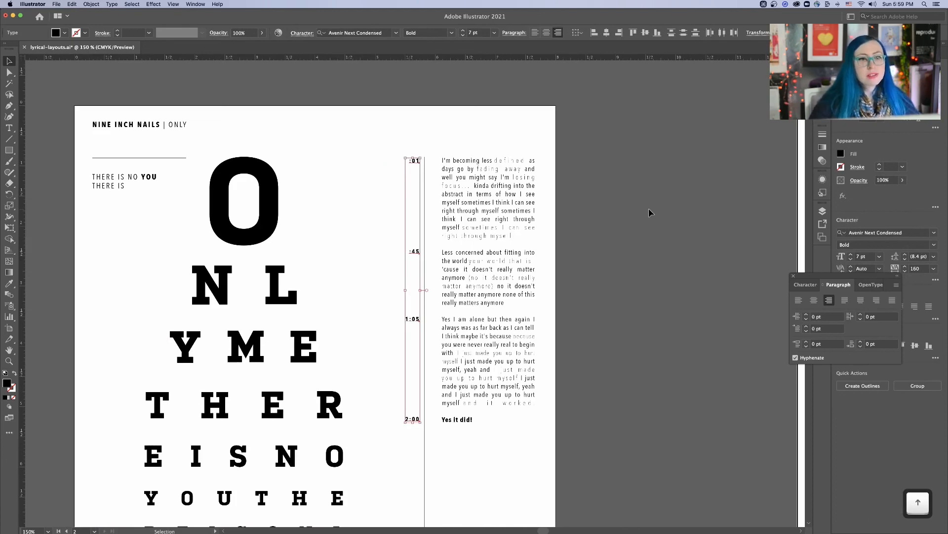
pyautogui.press('Up')
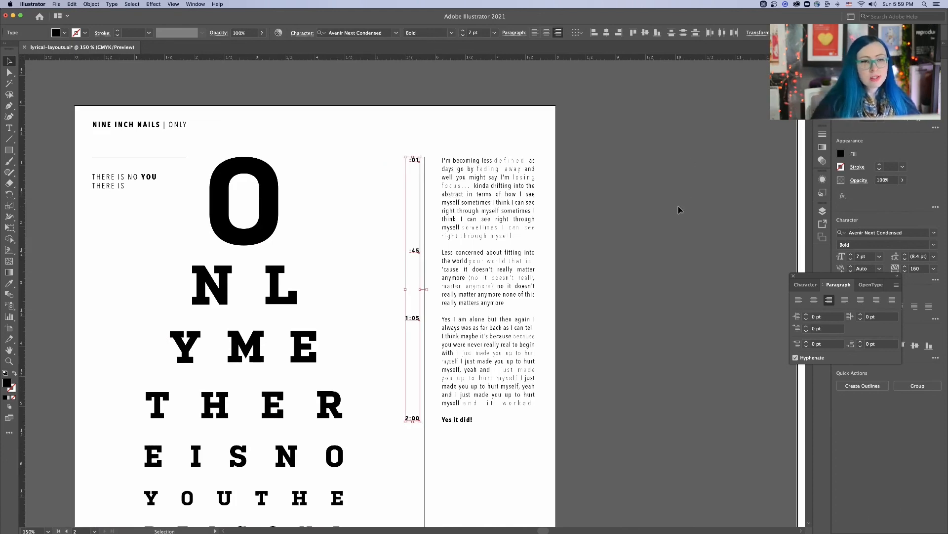
pyautogui.click(678, 209)
# Step: Give the chart letters from "THERE" in the YME row through "INGYOU" a red fill
pyautogui.scroll(-5, 402, 163)
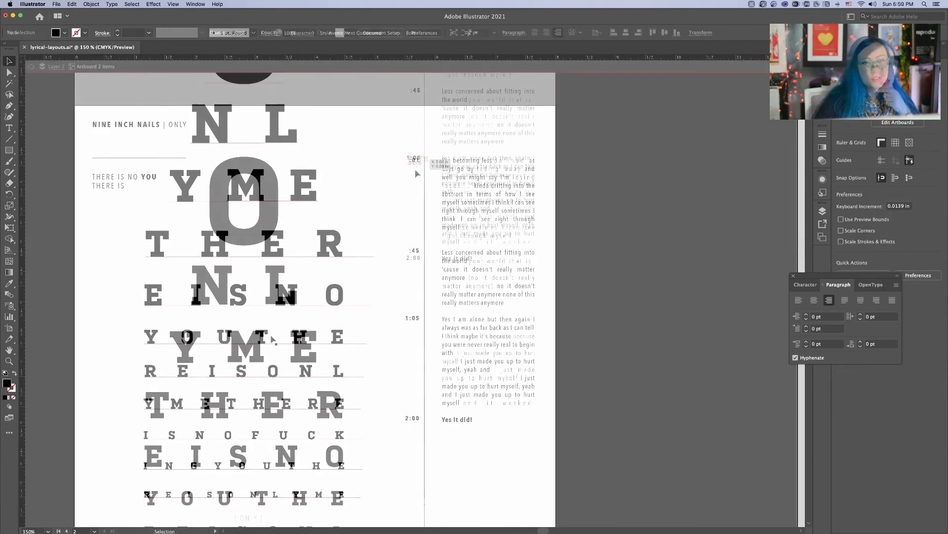
pyautogui.click(265, 341)
pyautogui.doubleClick(265, 341)
pyautogui.tripleClick(265, 340)
pyautogui.click(272, 343)
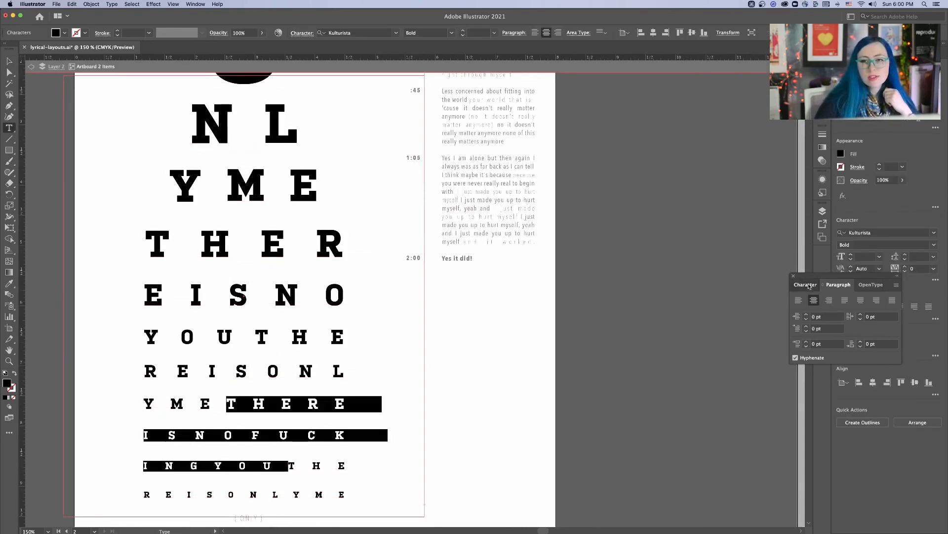
pyautogui.click(807, 285)
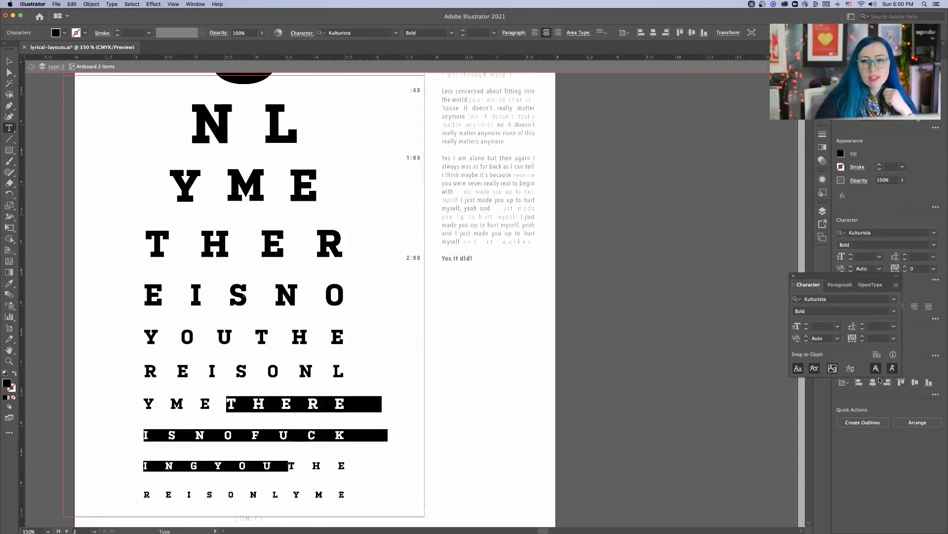
pyautogui.moveTo(827, 275); pyautogui.dragTo(822, 371)
pyautogui.click(801, 383)
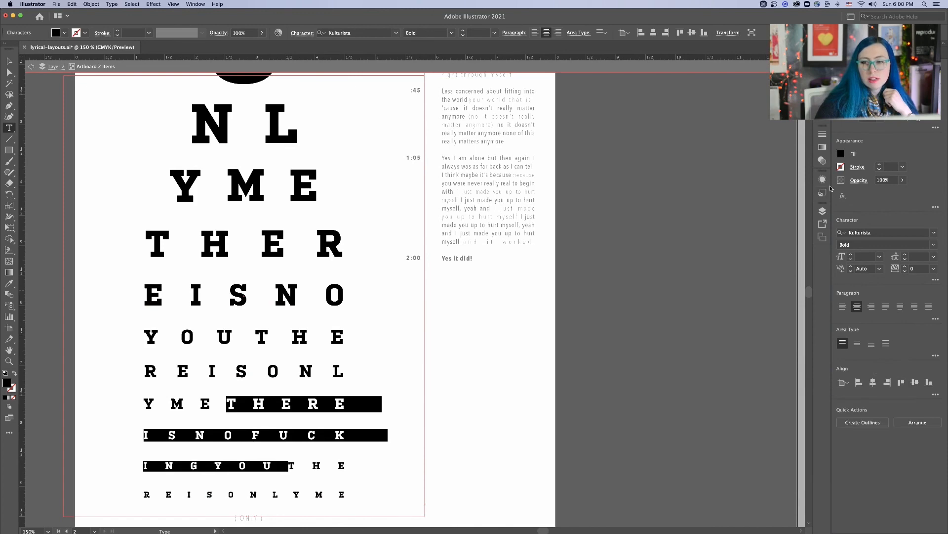
pyautogui.click(841, 153)
pyautogui.click(756, 184)
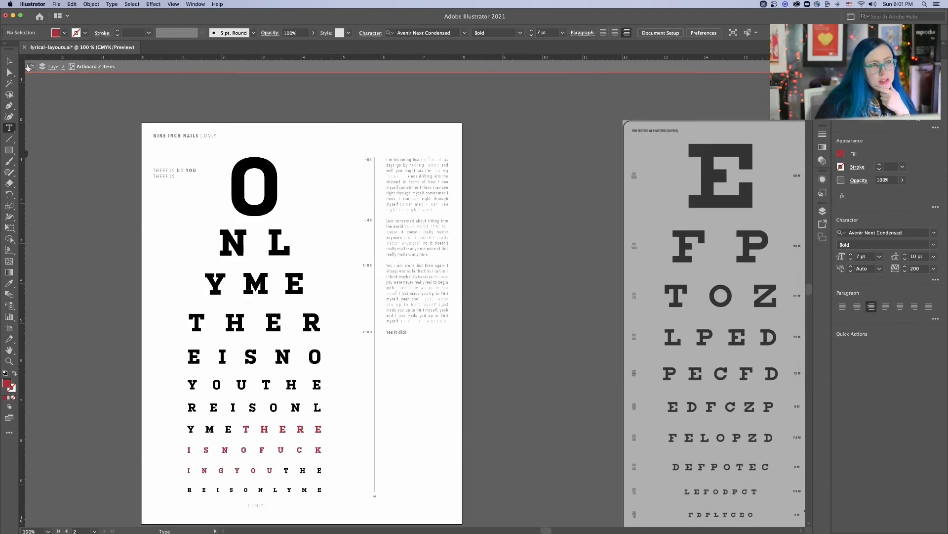
# Step: Try a red fill on the small "(ONLY)" text beneath the chart letters
pyautogui.click(31, 67)
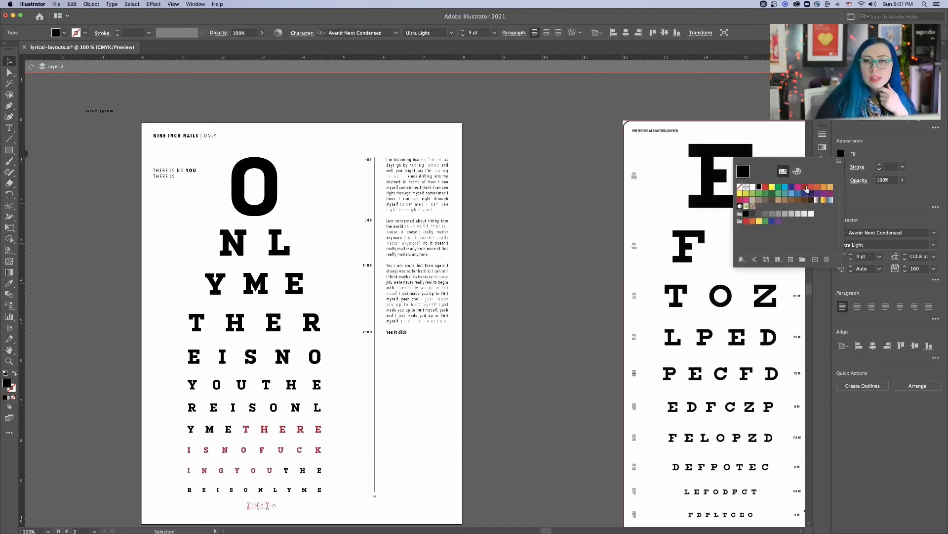
pyautogui.click(806, 189)
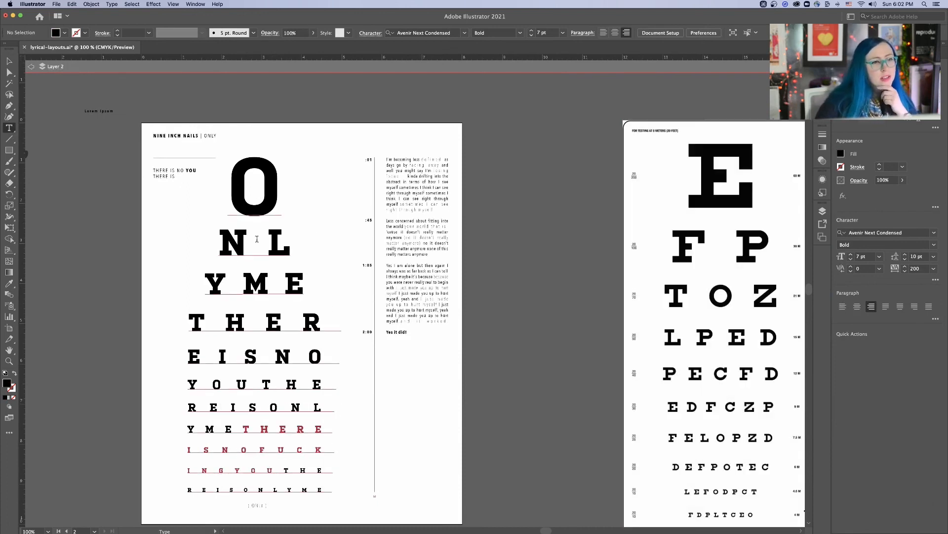
pyautogui.press('Escape')
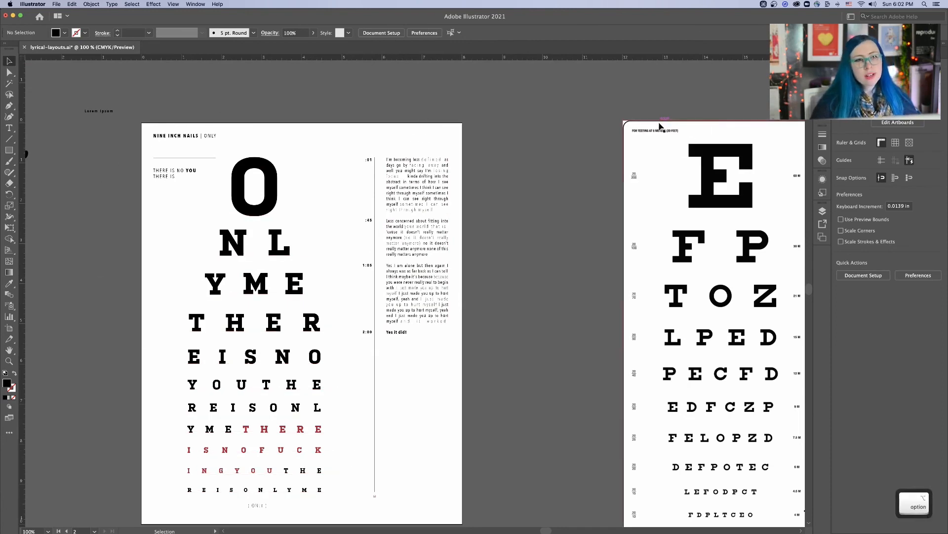
# Step: Delete the large numbered eye chart reference image beside the second artboard
pyautogui.moveTo(727, 293); pyautogui.dragTo(619, 254)
pyautogui.moveTo(629, 342); pyautogui.dragTo(679, 288)
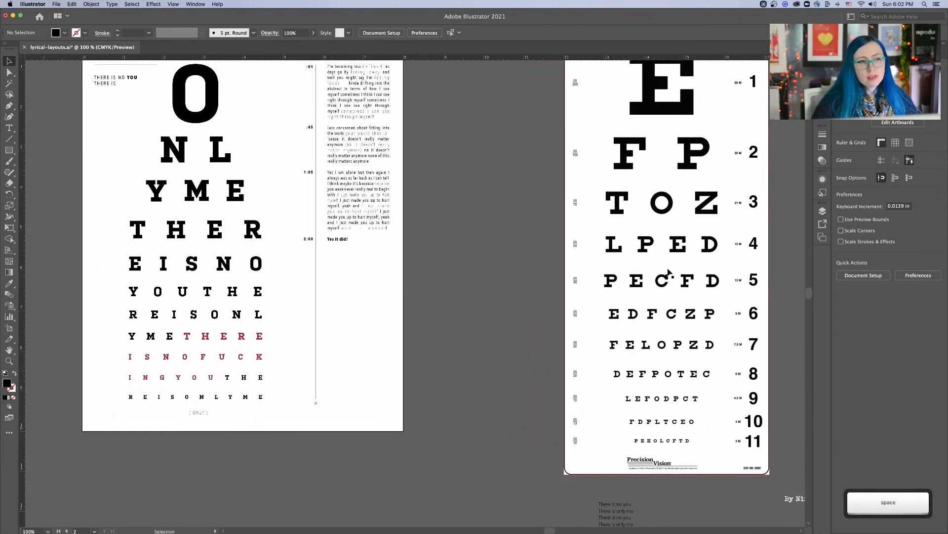
pyautogui.click(707, 319)
pyautogui.press('BackSpace')
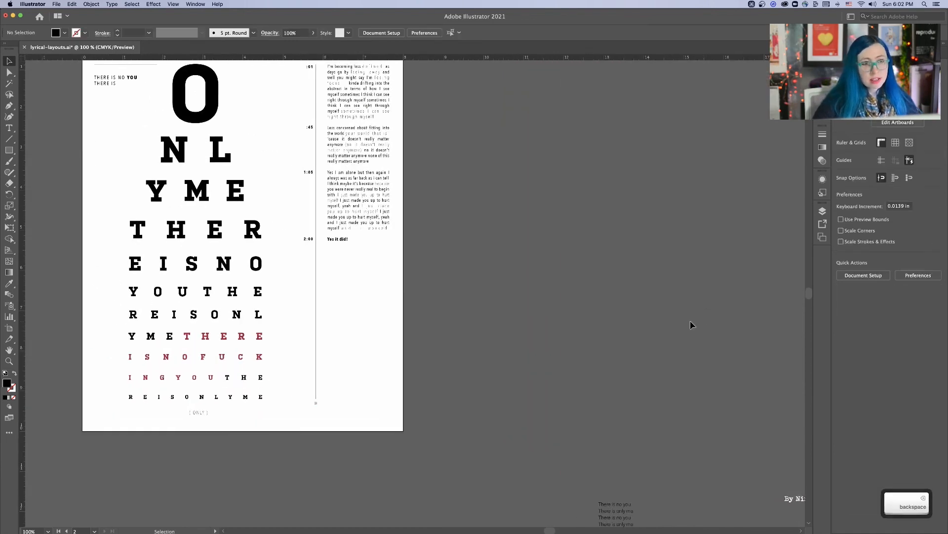
# Step: Delete the leftover lyric text frames and the remaining eye chart reference image outside the artboards
pyautogui.press('super+minus')
pyautogui.press('super+minus')
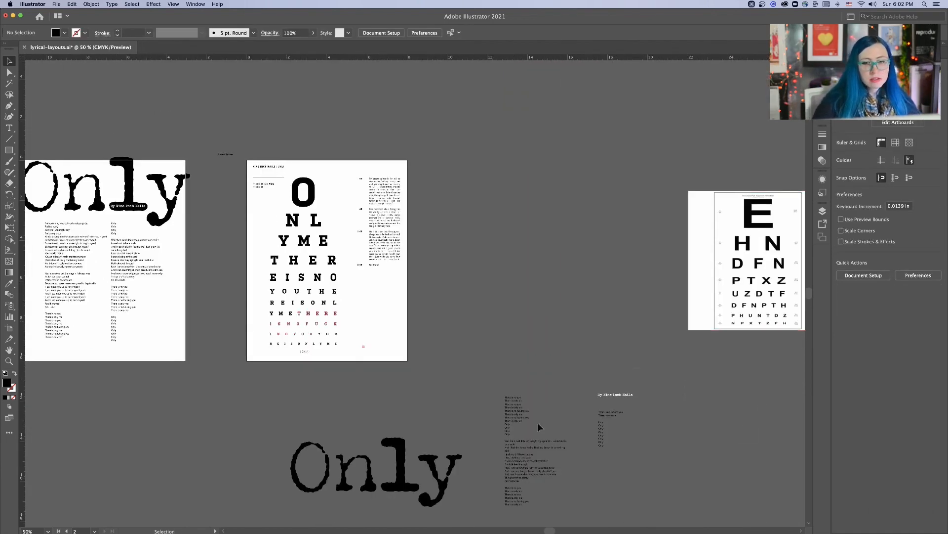
pyautogui.click(555, 426)
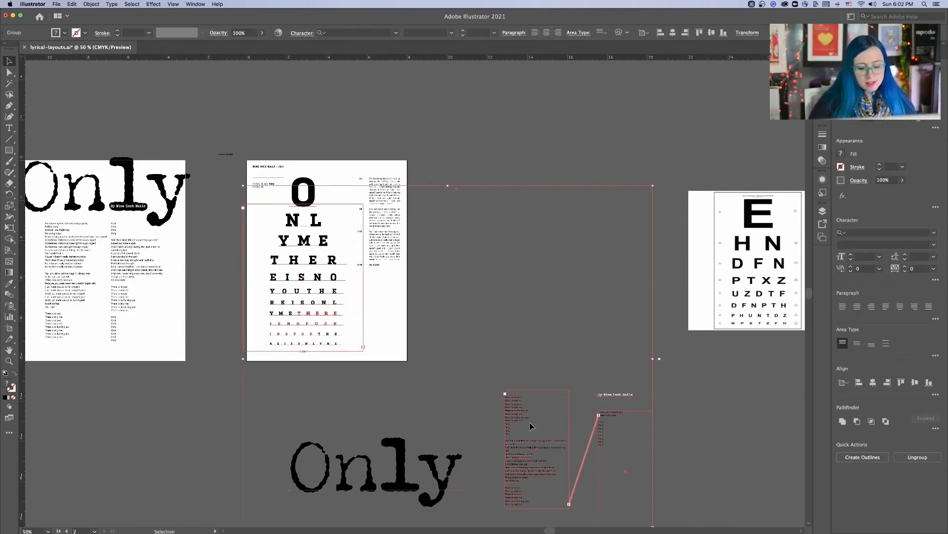
pyautogui.press('BackSpace')
pyautogui.click(698, 294)
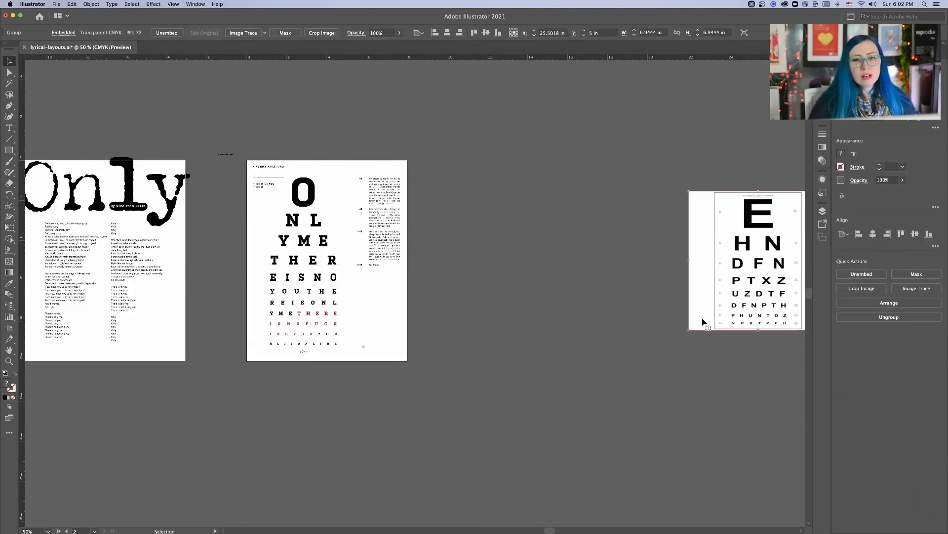
pyautogui.press('BackSpace')
# Step: Draw a black rectangle about 8.5 by 0.36 in across the poster's top edge, extending past both sides of the artboard
pyautogui.press('super+equal')
pyautogui.press('super+equal')
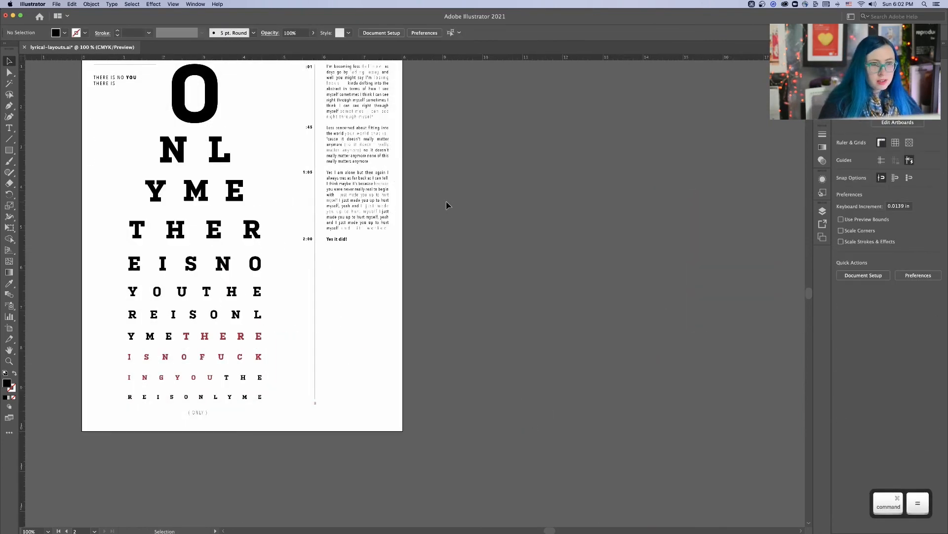
pyautogui.moveTo(430, 184); pyautogui.dragTo(527, 258)
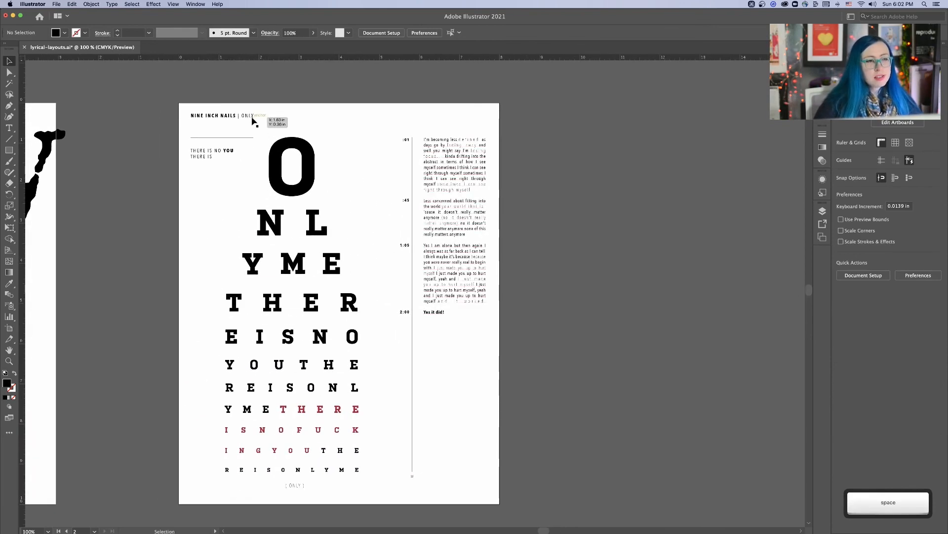
pyautogui.press('m')
pyautogui.moveTo(167, 93)
pyautogui.mouseDown()
pyautogui.moveTo(423, 107)
pyautogui.moveTo(508, 101)
pyautogui.mouseUp()
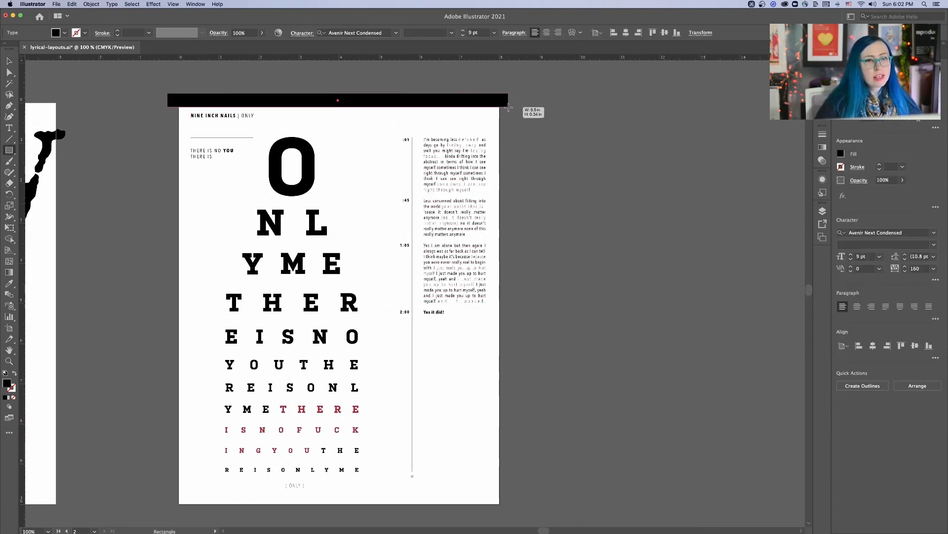
pyautogui.click(9, 60)
pyautogui.click(122, 127)
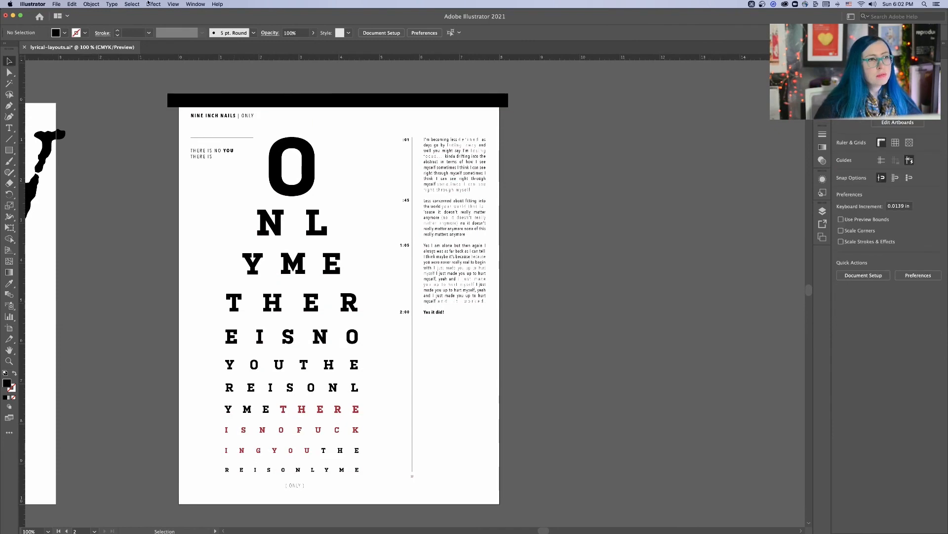
# Step: Preview the poster cropped to its artboard with Trim View
pyautogui.click(162, 6)
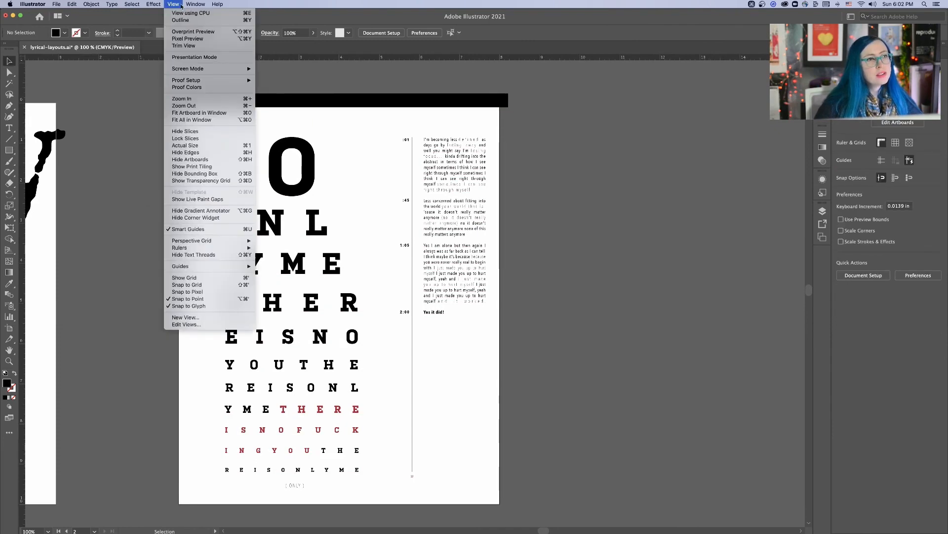
pyautogui.click(186, 46)
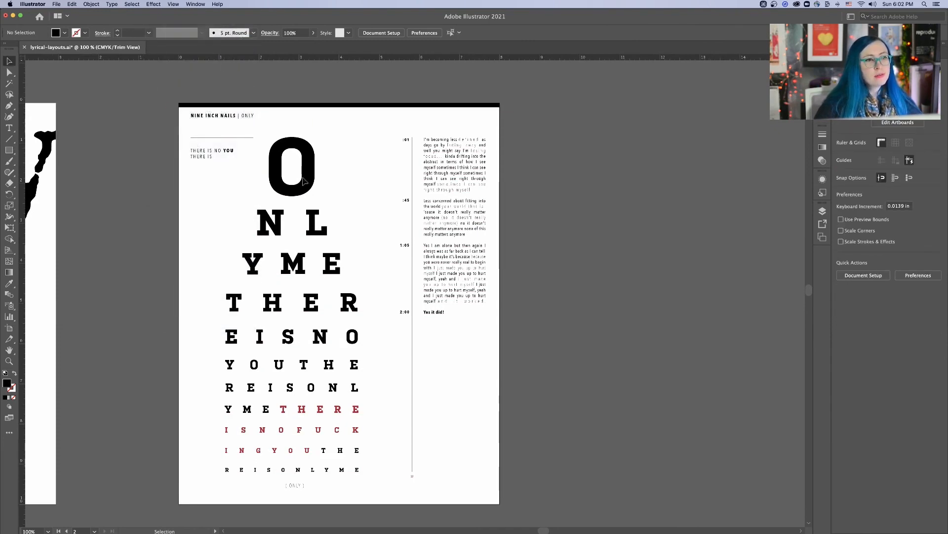
pyautogui.press('space')
pyautogui.scroll(-3, 219, 199)
pyautogui.scroll(3, 198, 198)
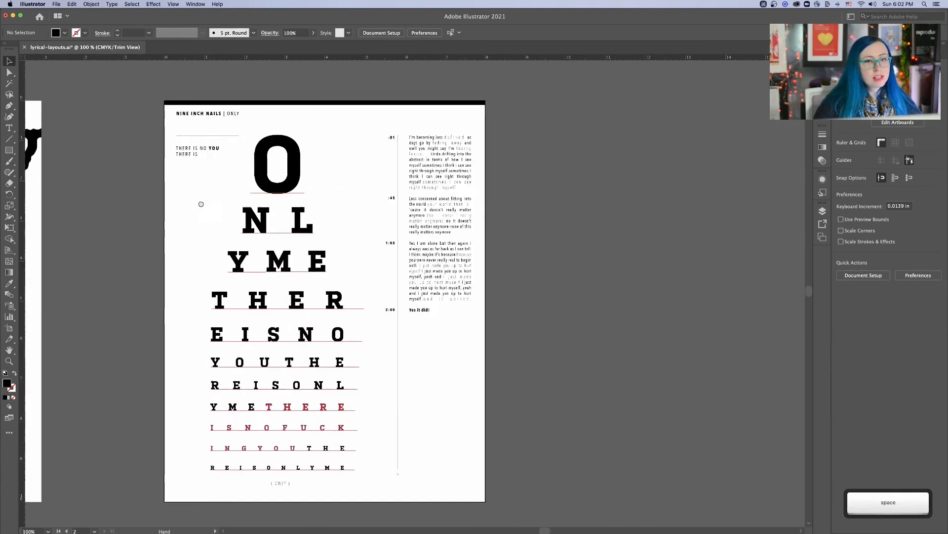